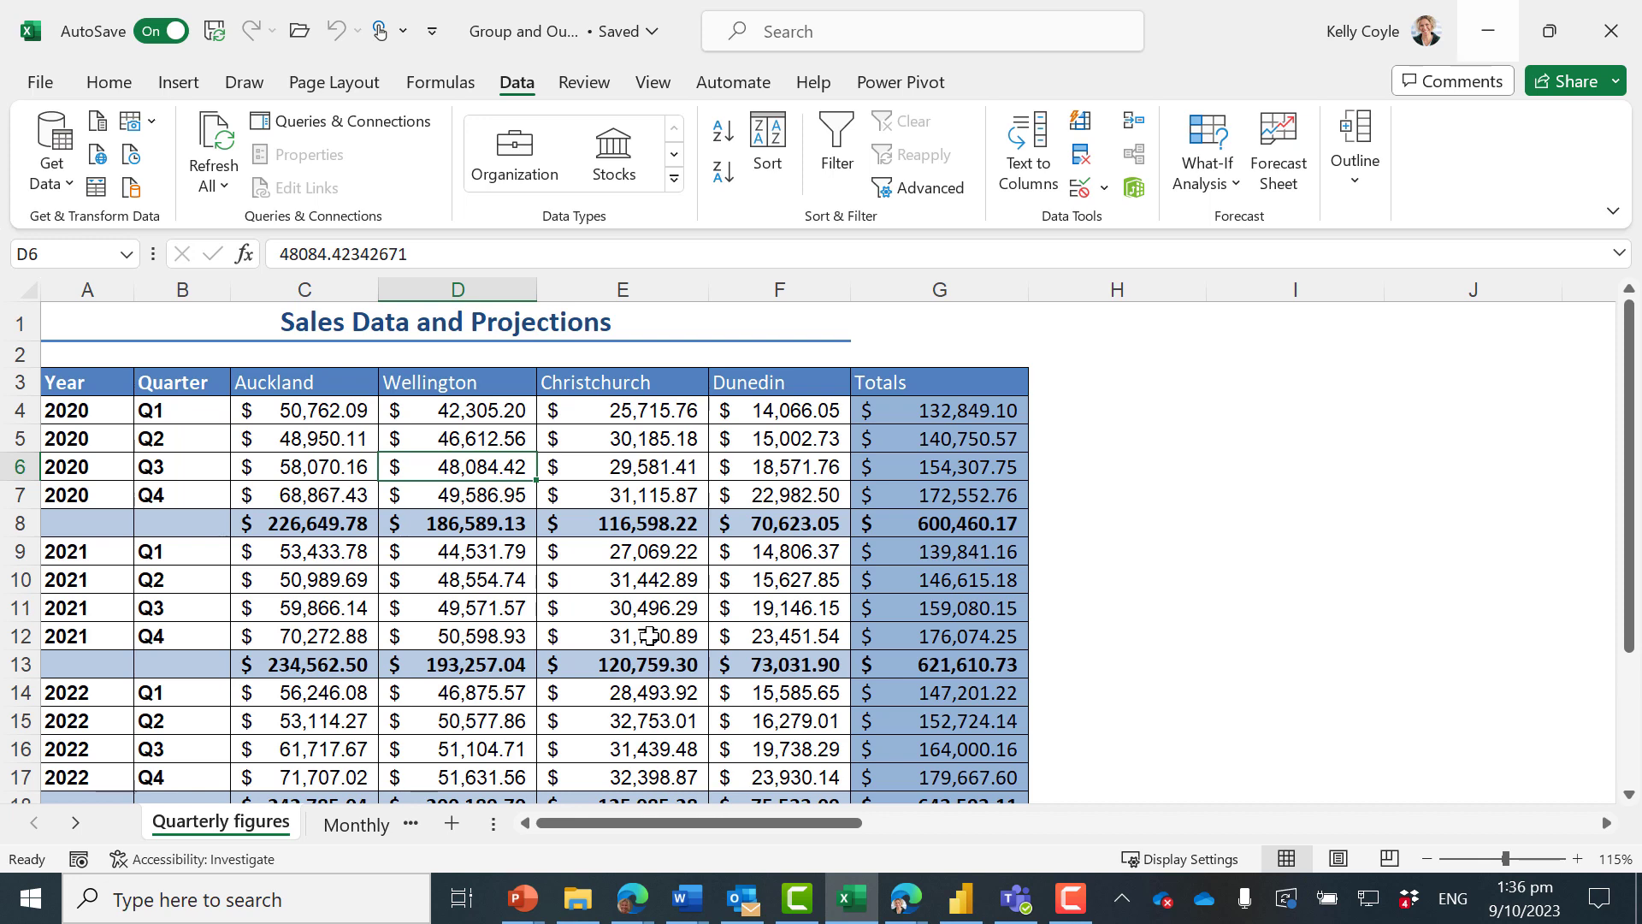
Show the worksheet's formulas, examine the SUM formulas in the subtotal rows and Totals column, and return to showing values
key(ctrl+grave)
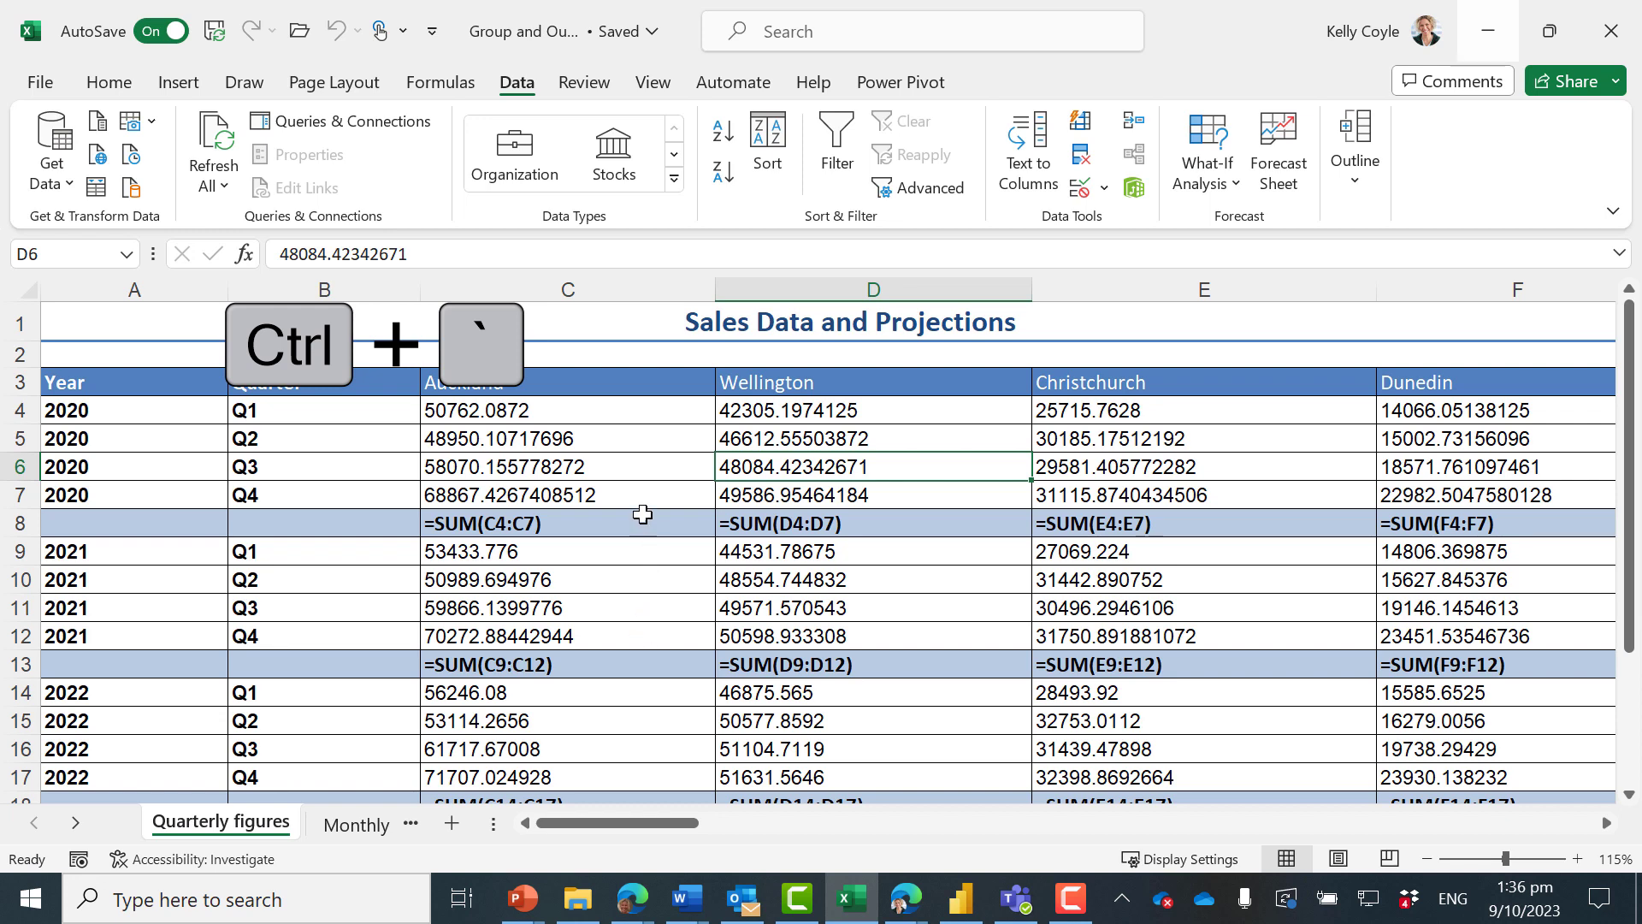
scroll(305, 518, down, 3)
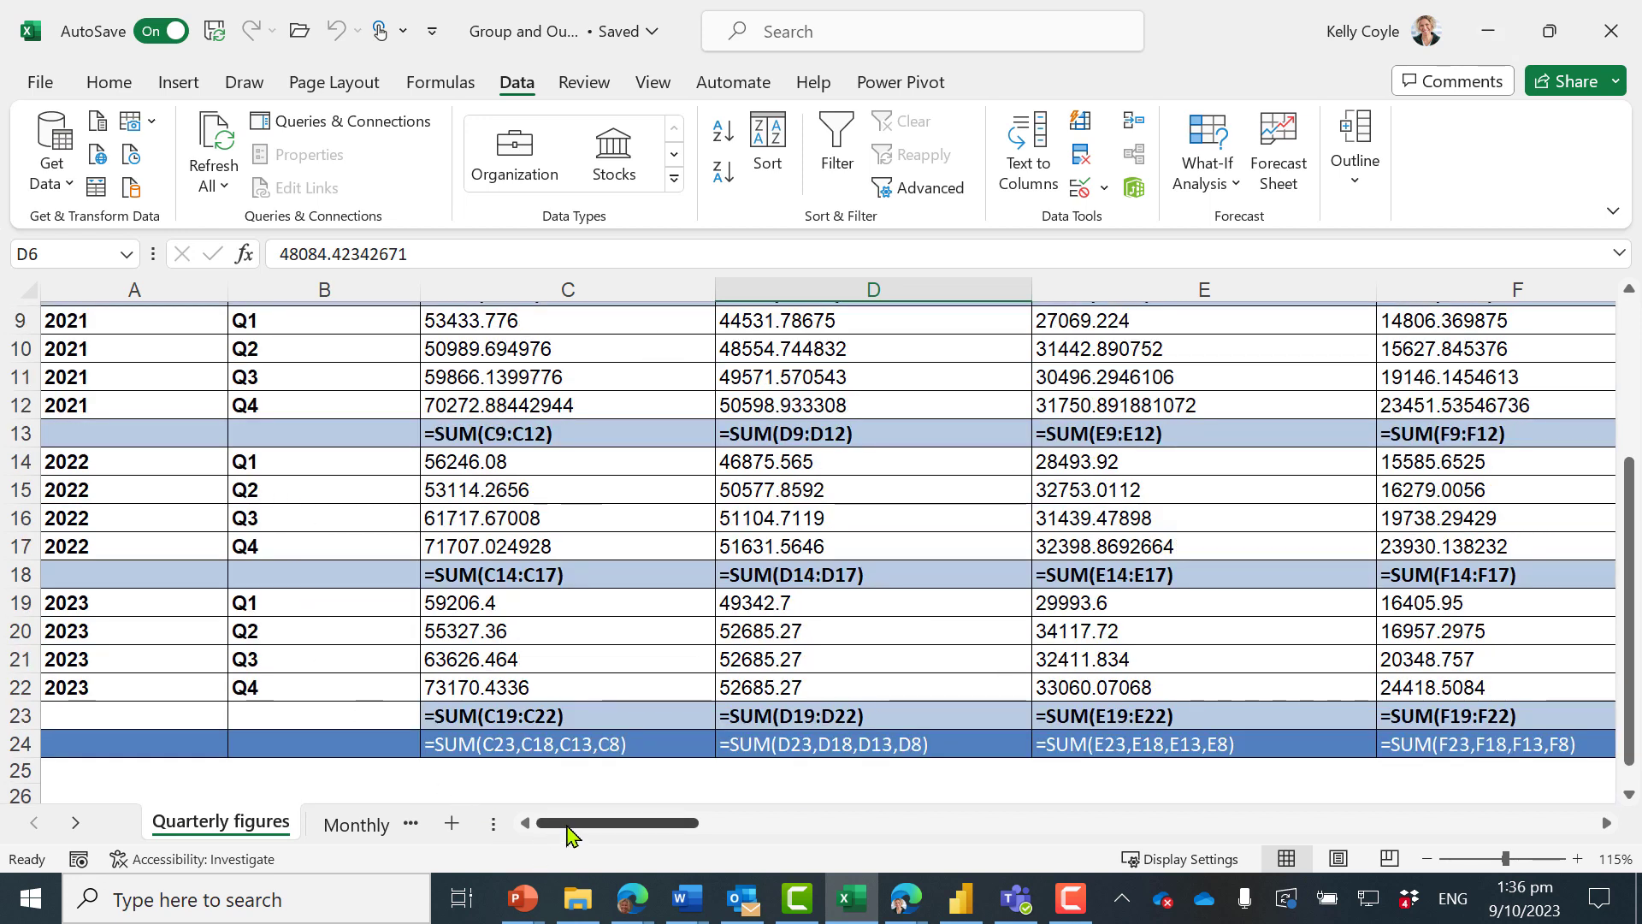
drag(573, 824, 643, 830)
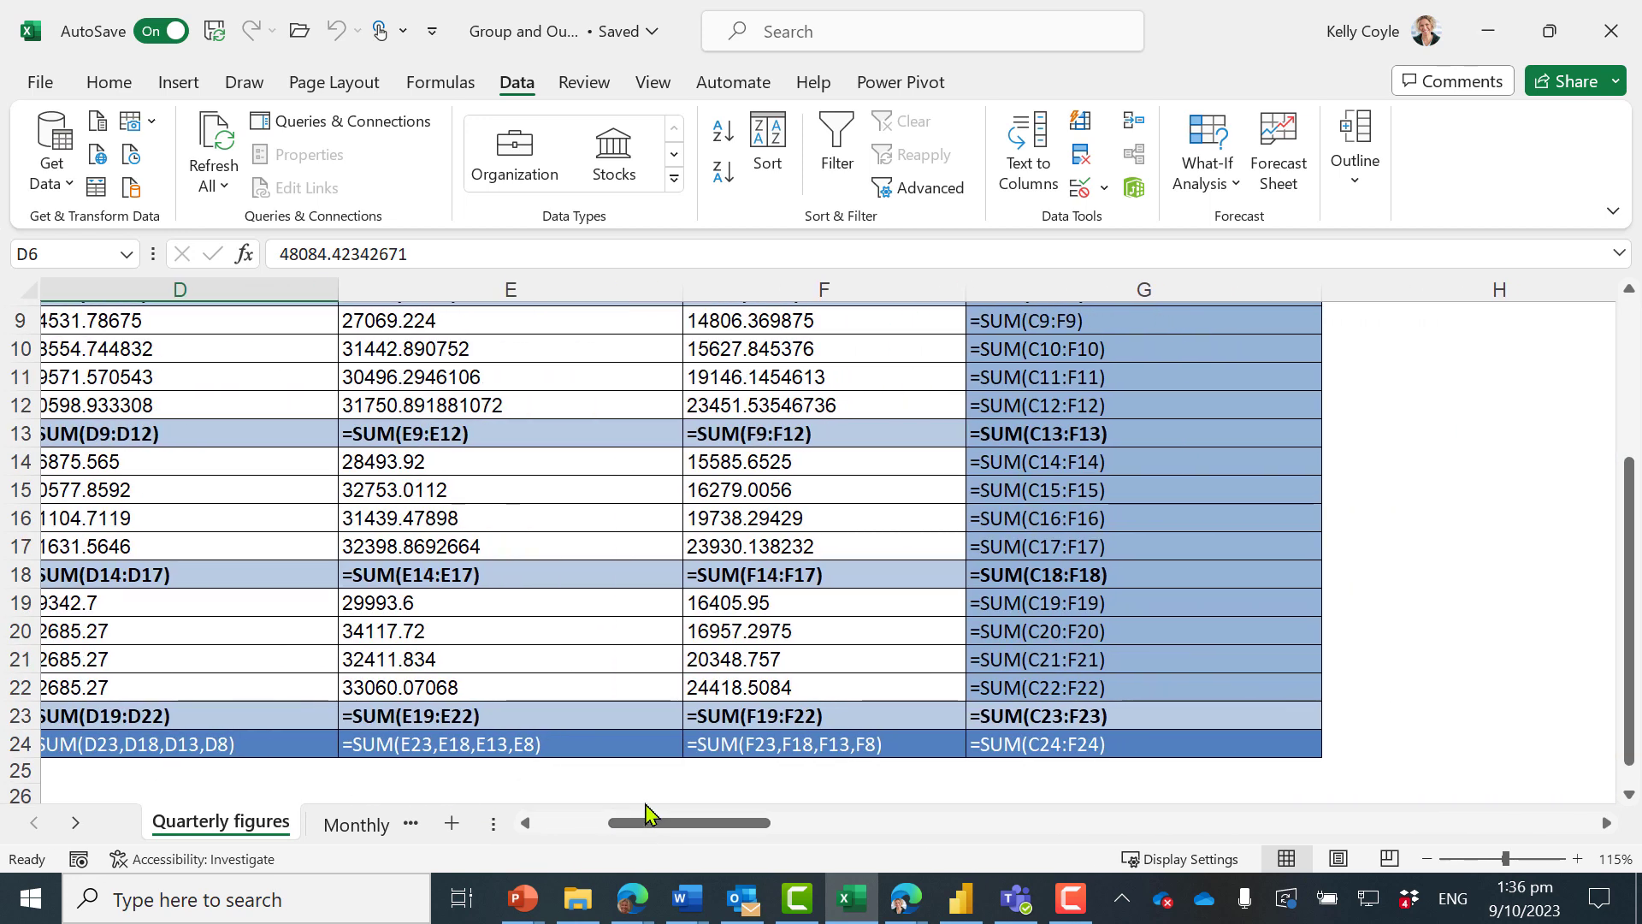
scroll(645, 799, up, 3)
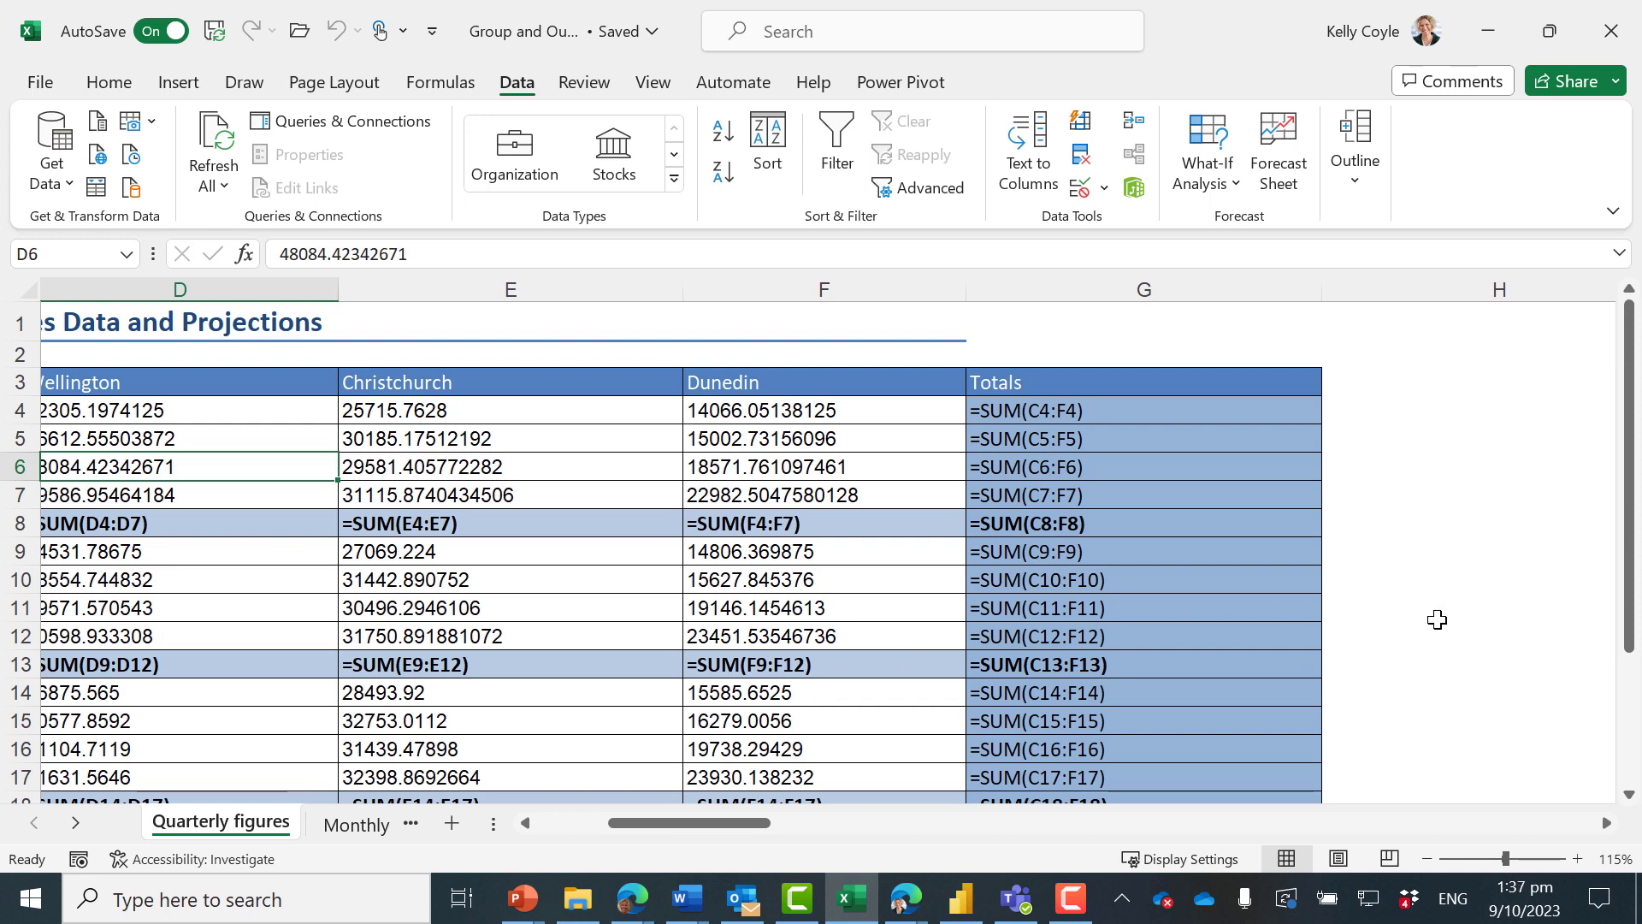
key(ctrl+grave)
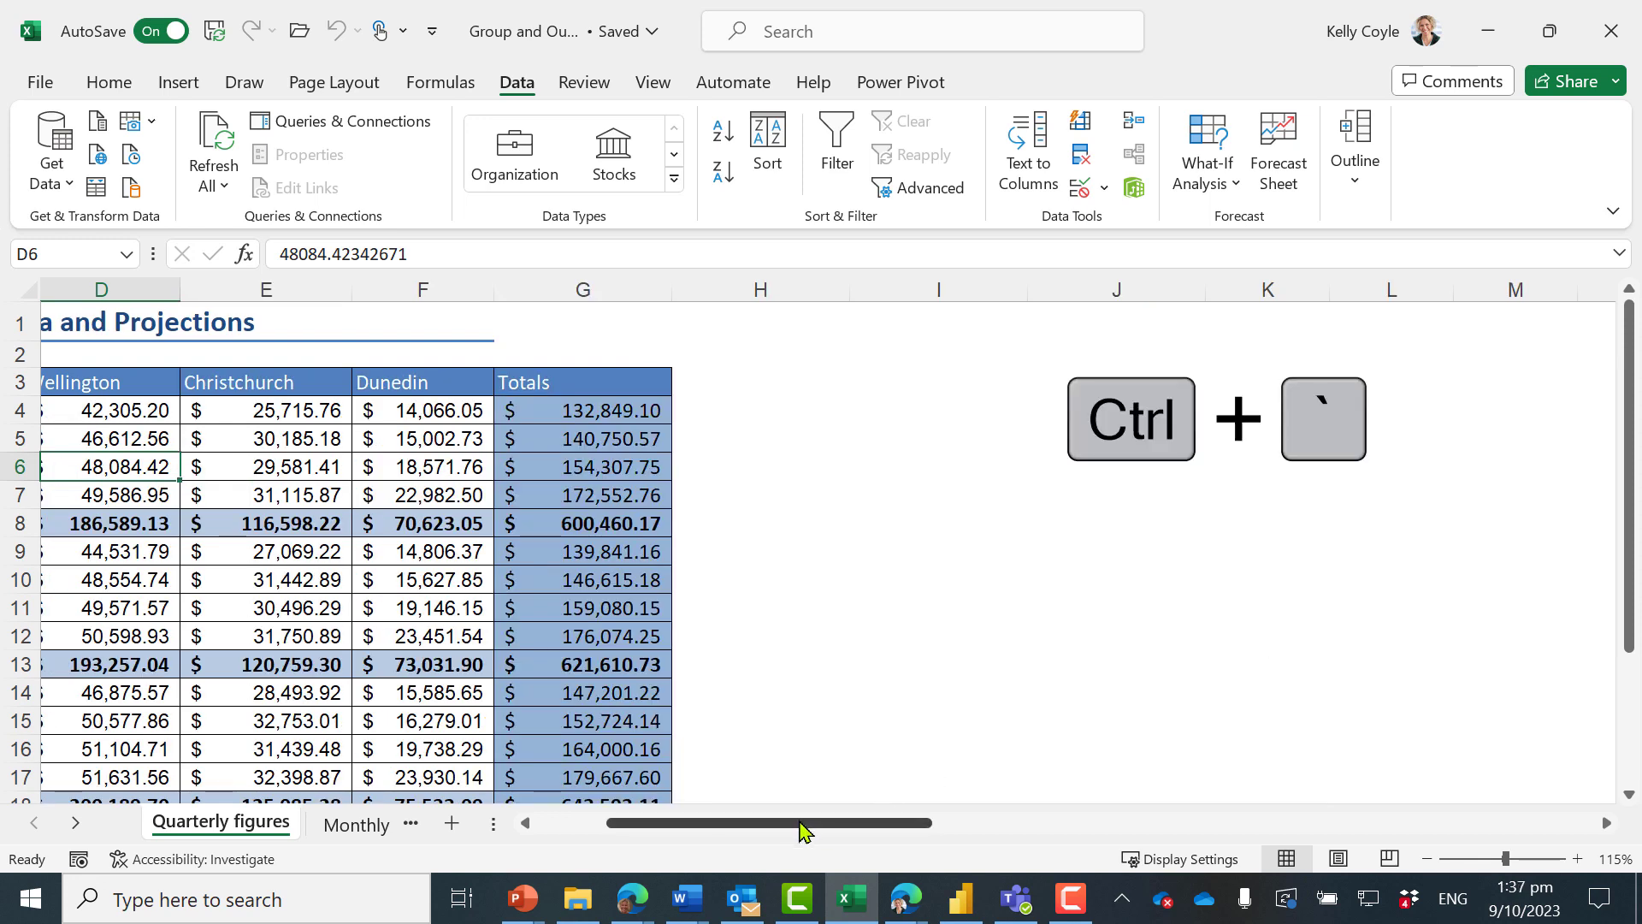
drag(806, 825, 693, 834)
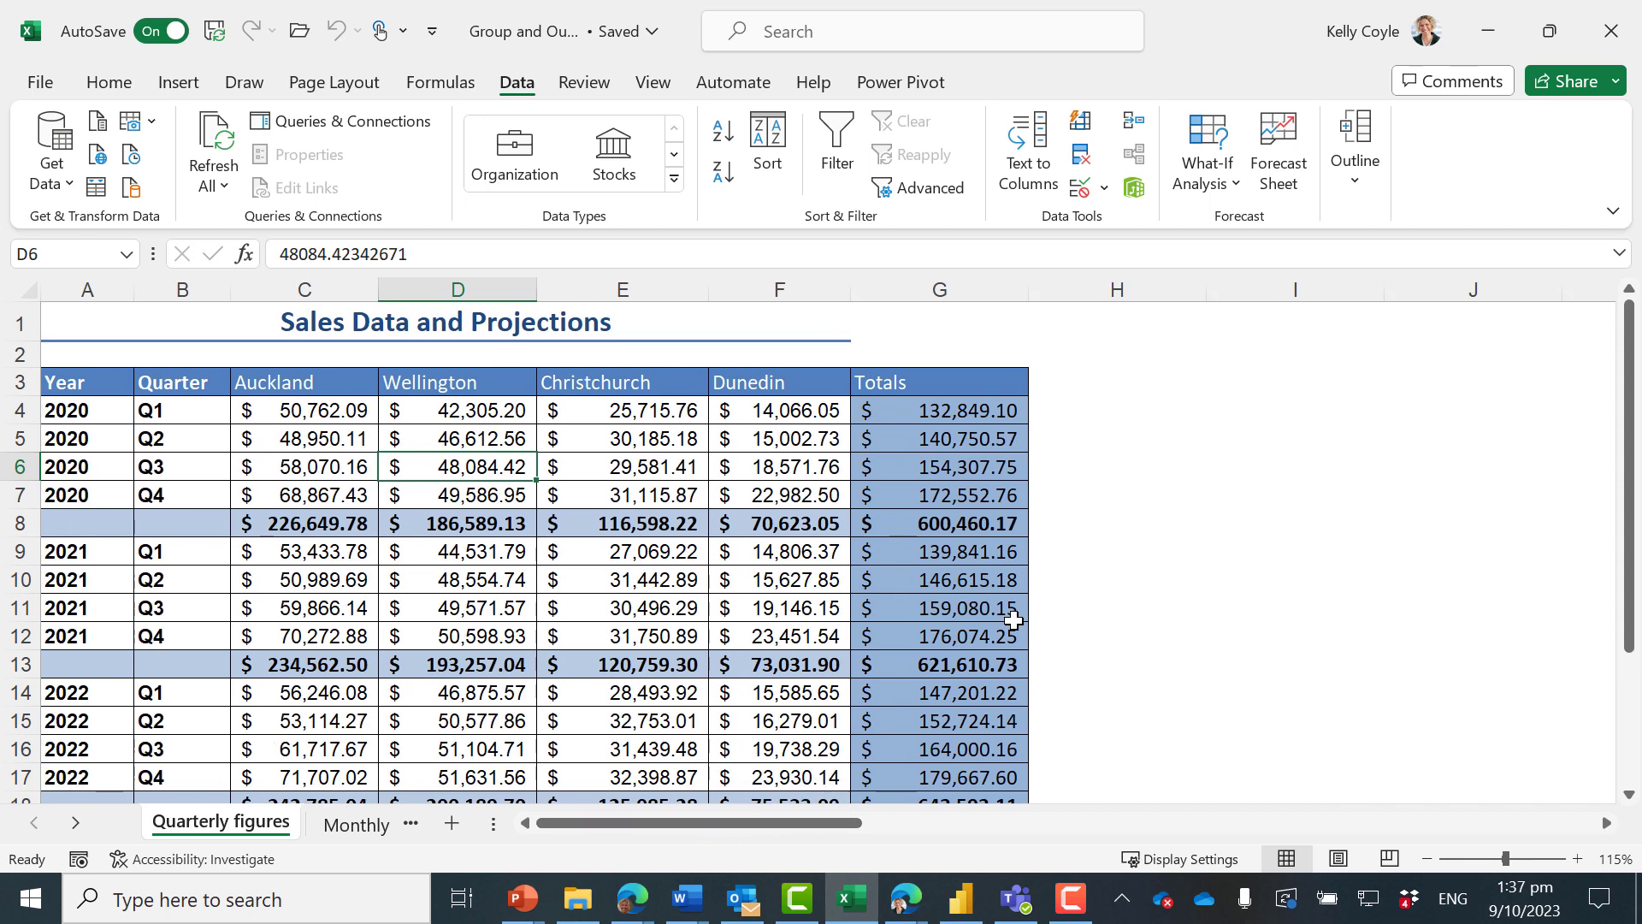
Apply Auto Outline to the sales table on the Quarterly figures sheet
click(411, 550)
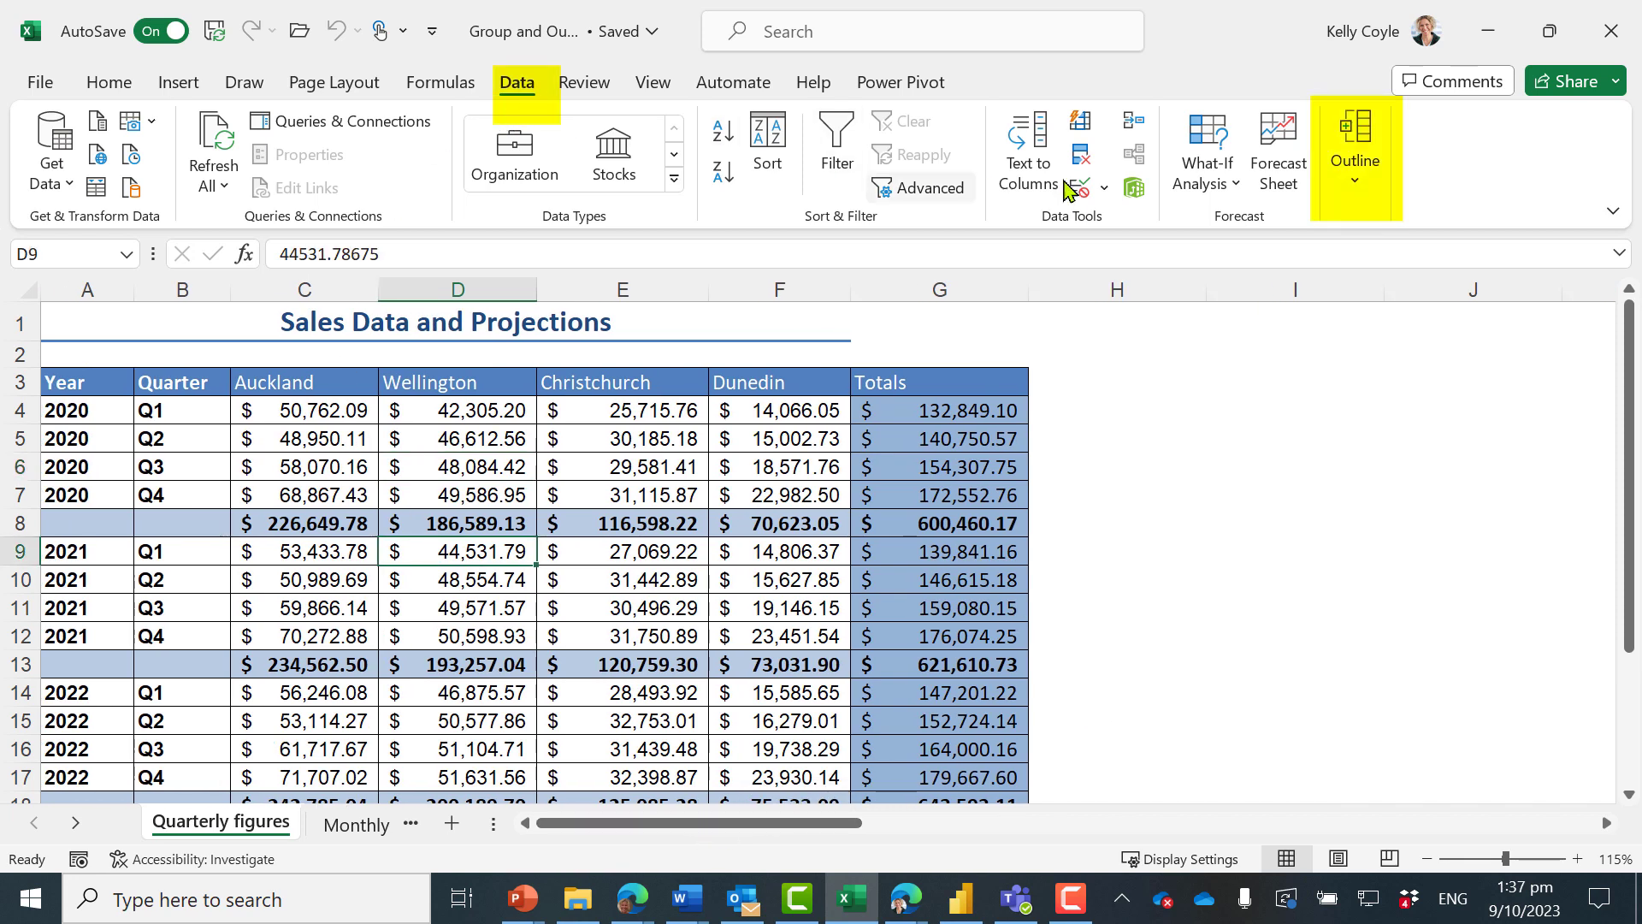
click(1368, 171)
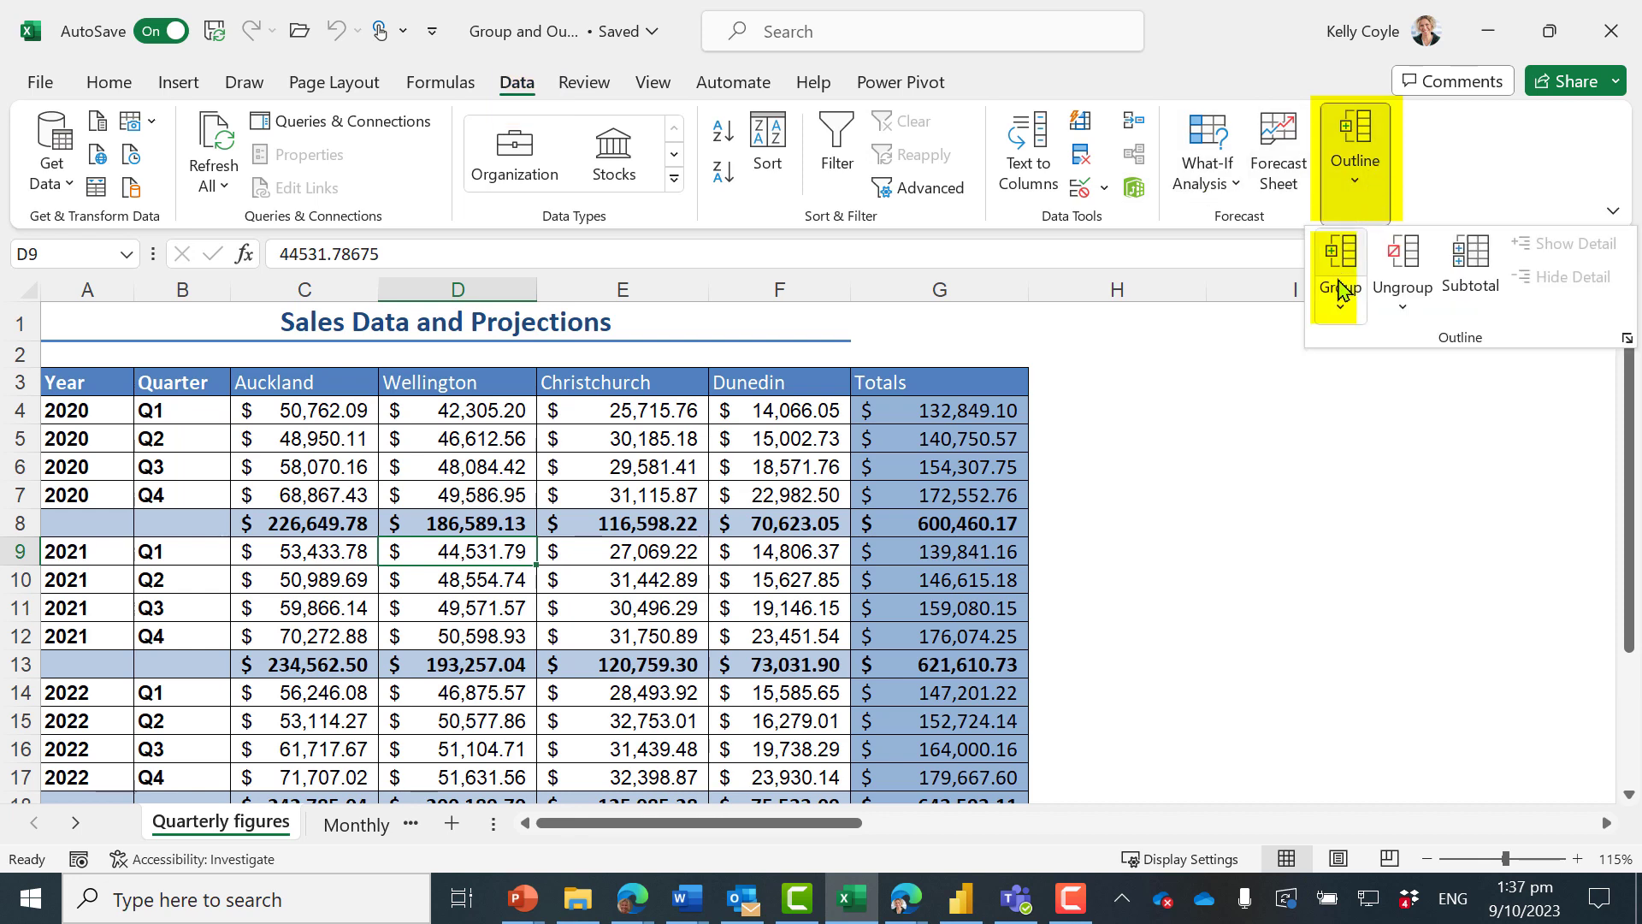
click(1341, 308)
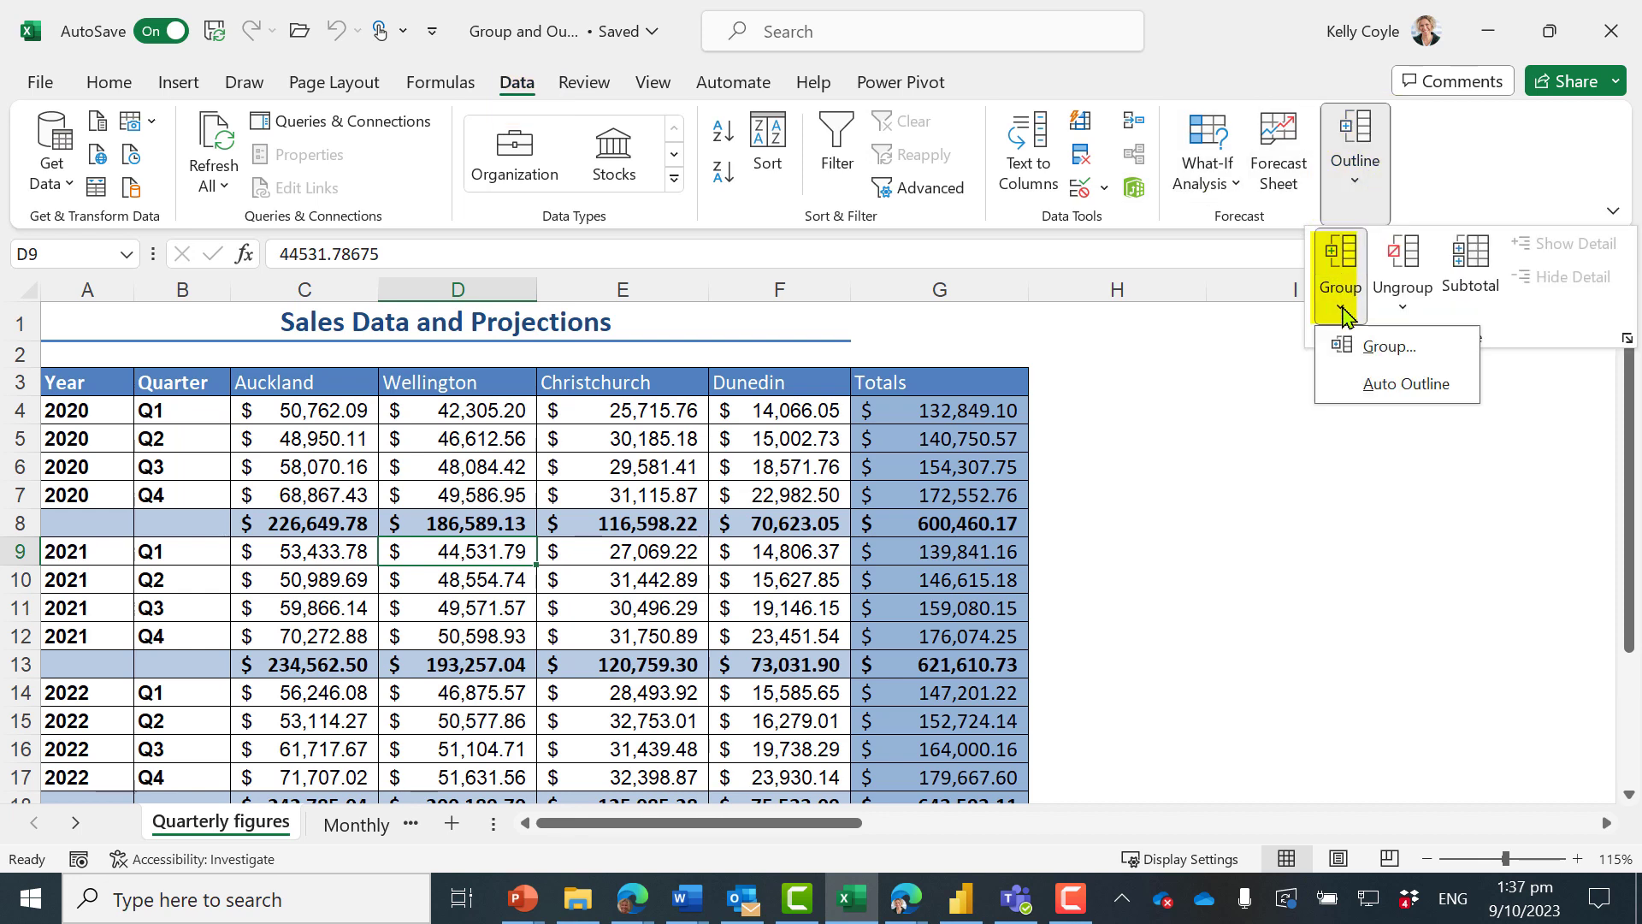
click(1403, 384)
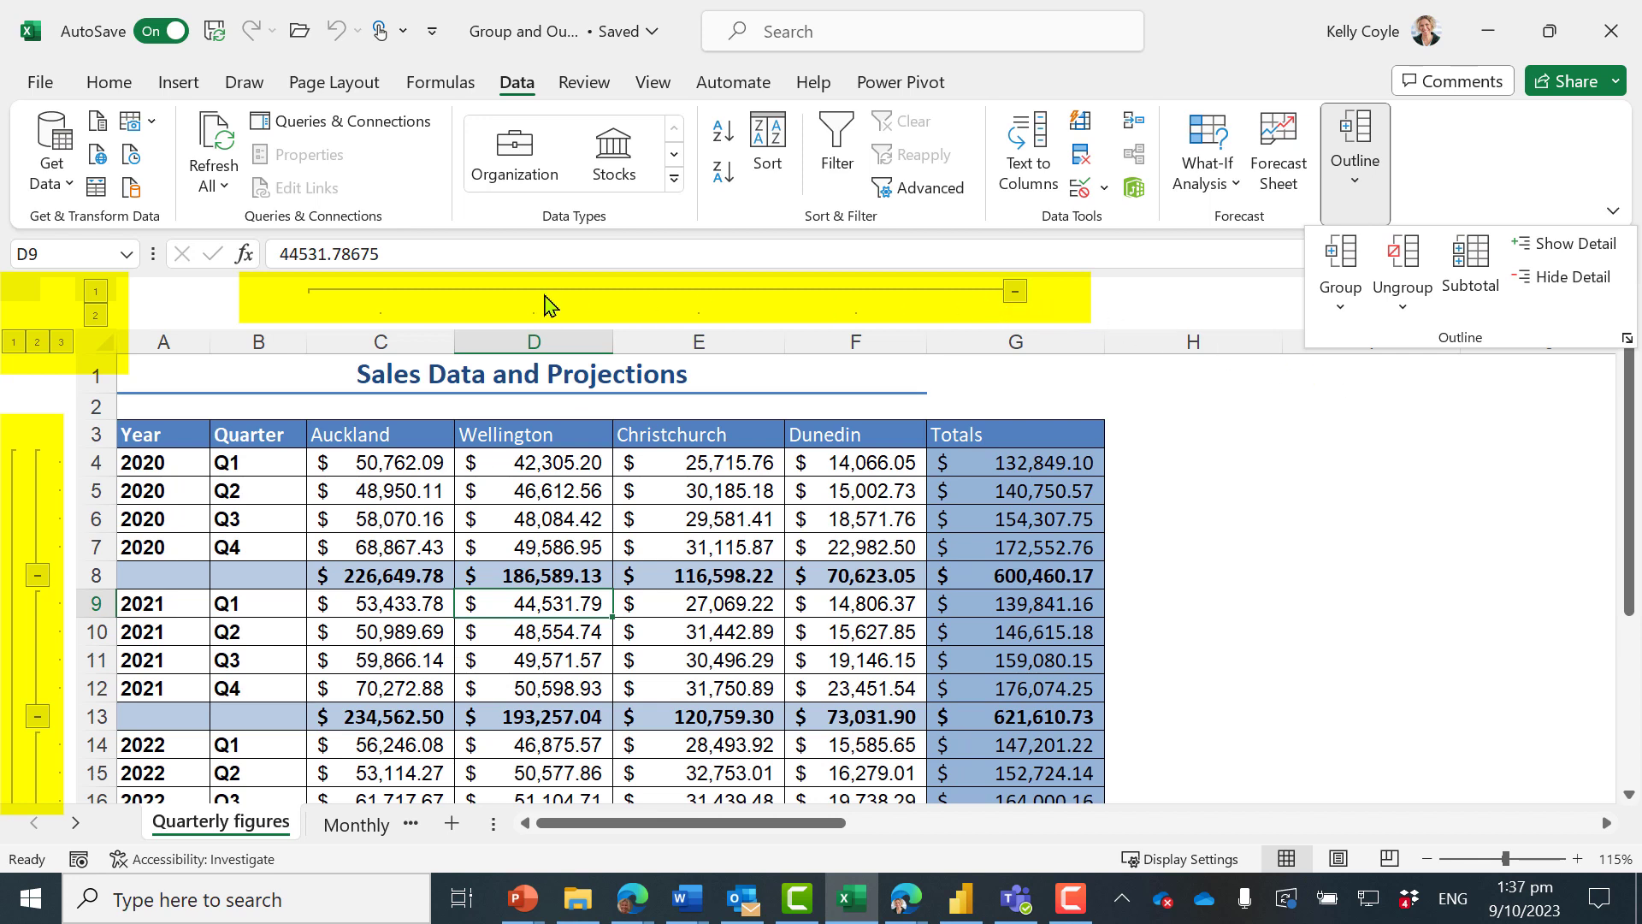
View column outline levels 1 and 2, and step the row outline through levels 1, 2 and 3
click(96, 322)
click(97, 295)
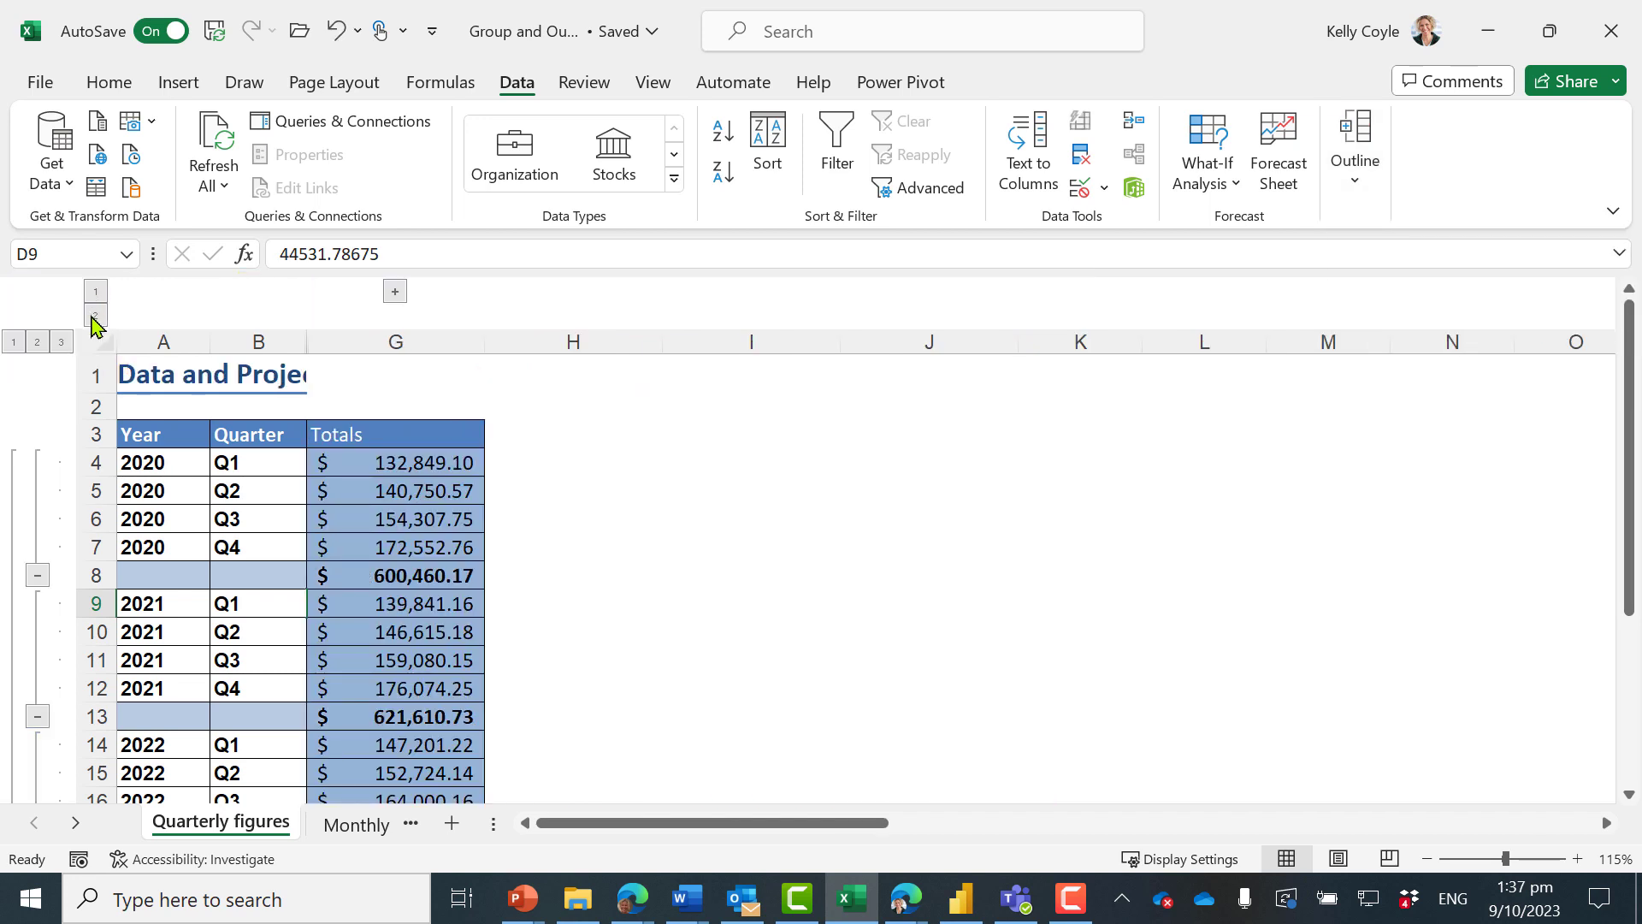
click(94, 318)
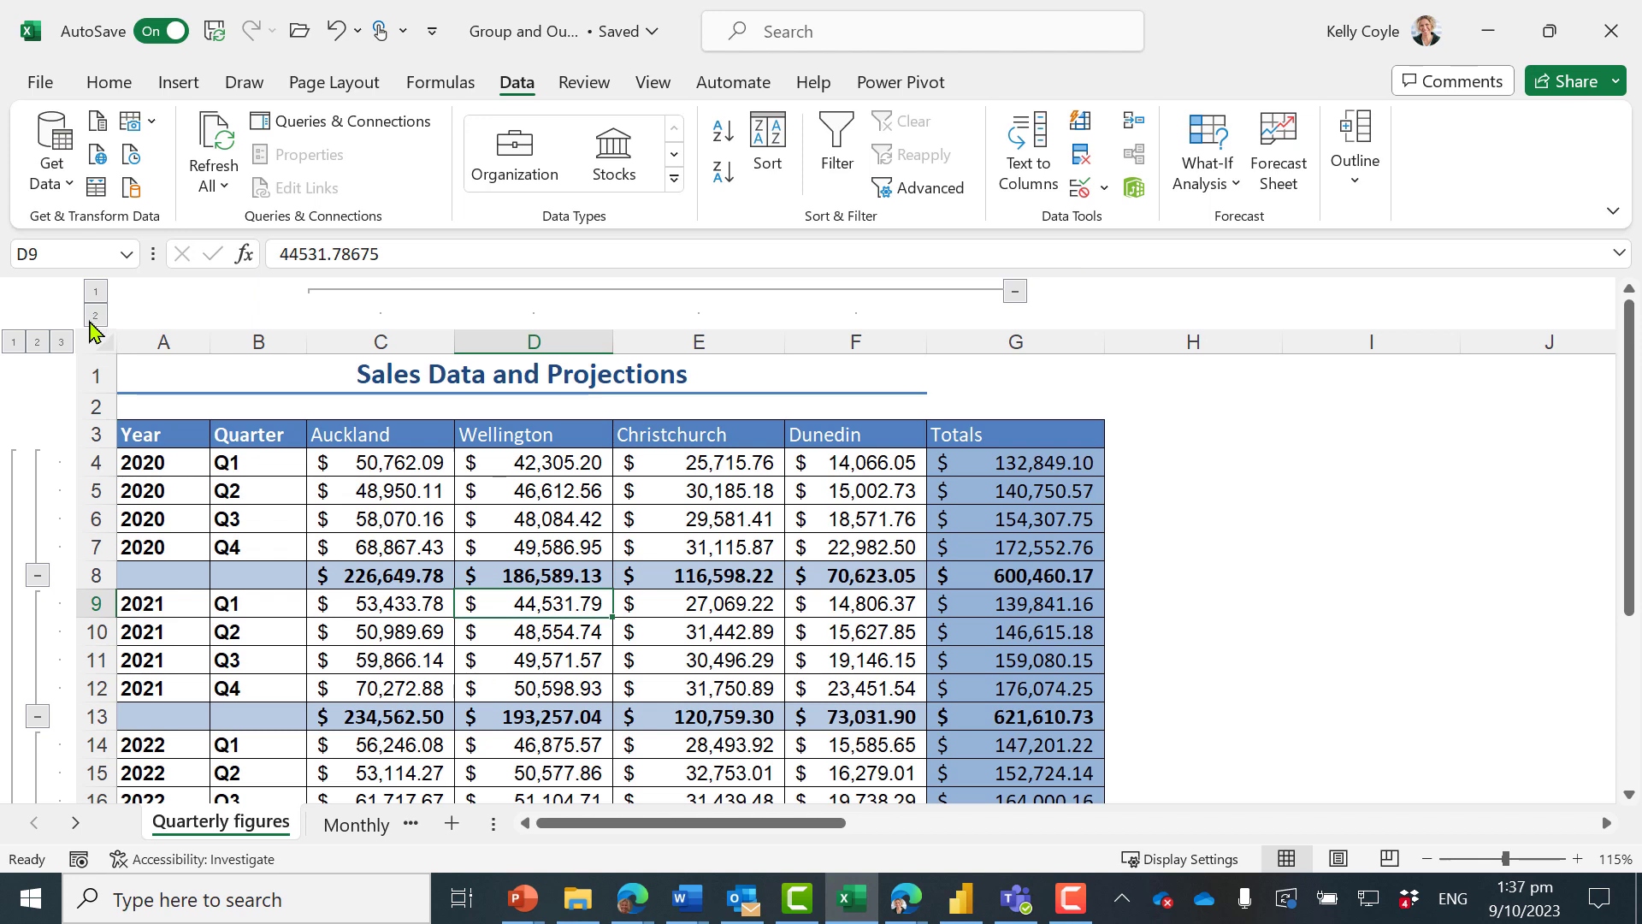
click(14, 342)
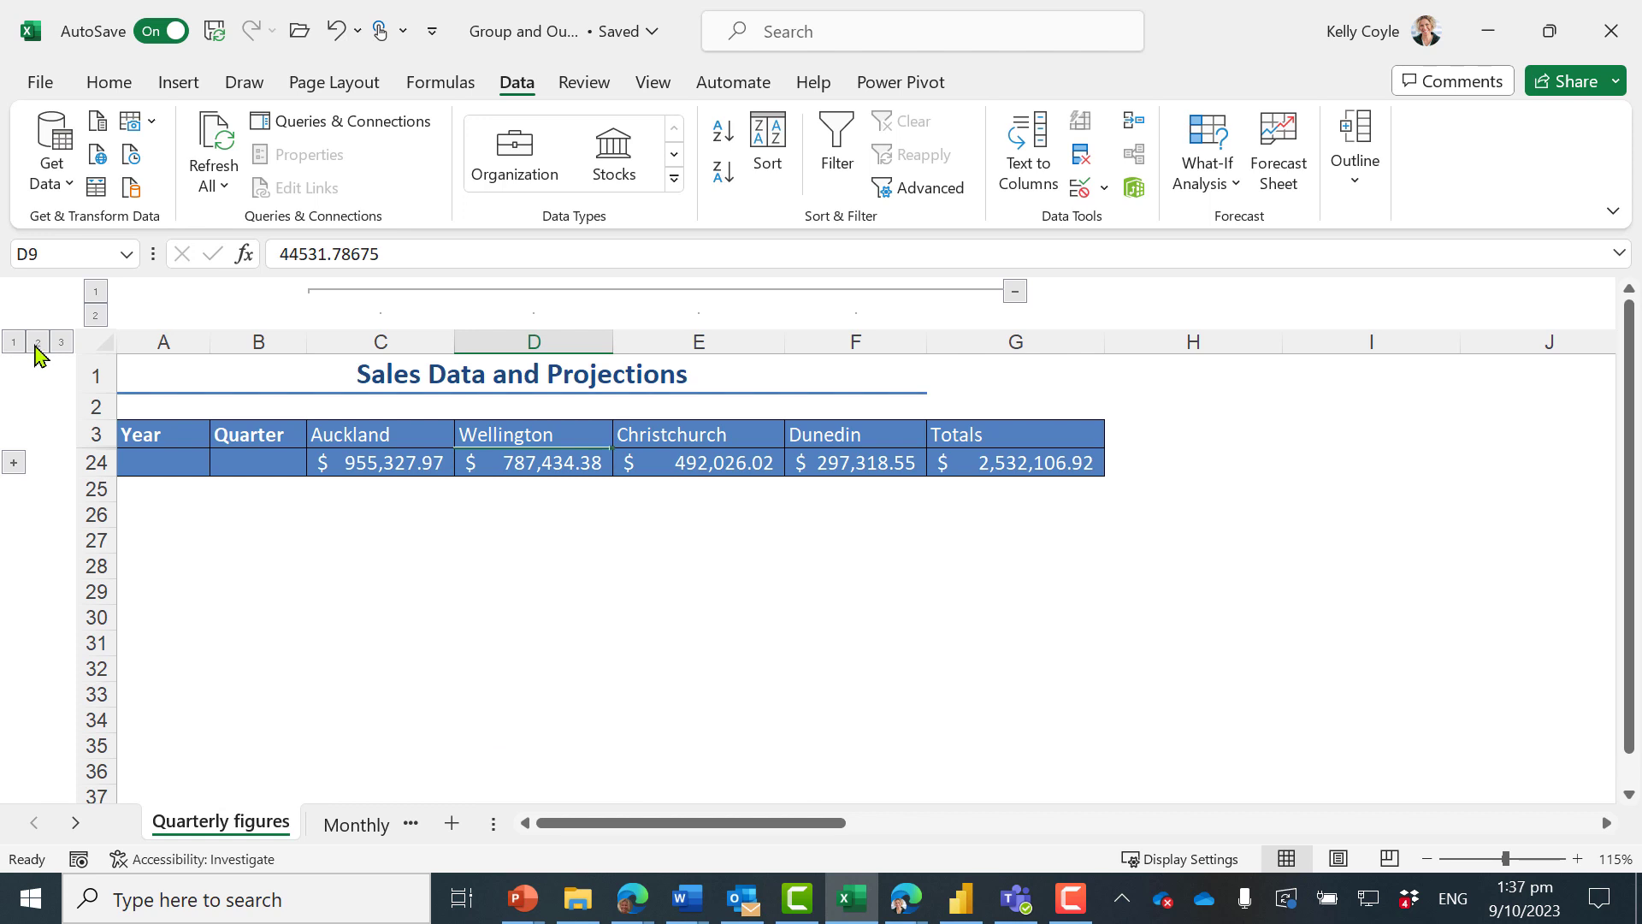
click(36, 342)
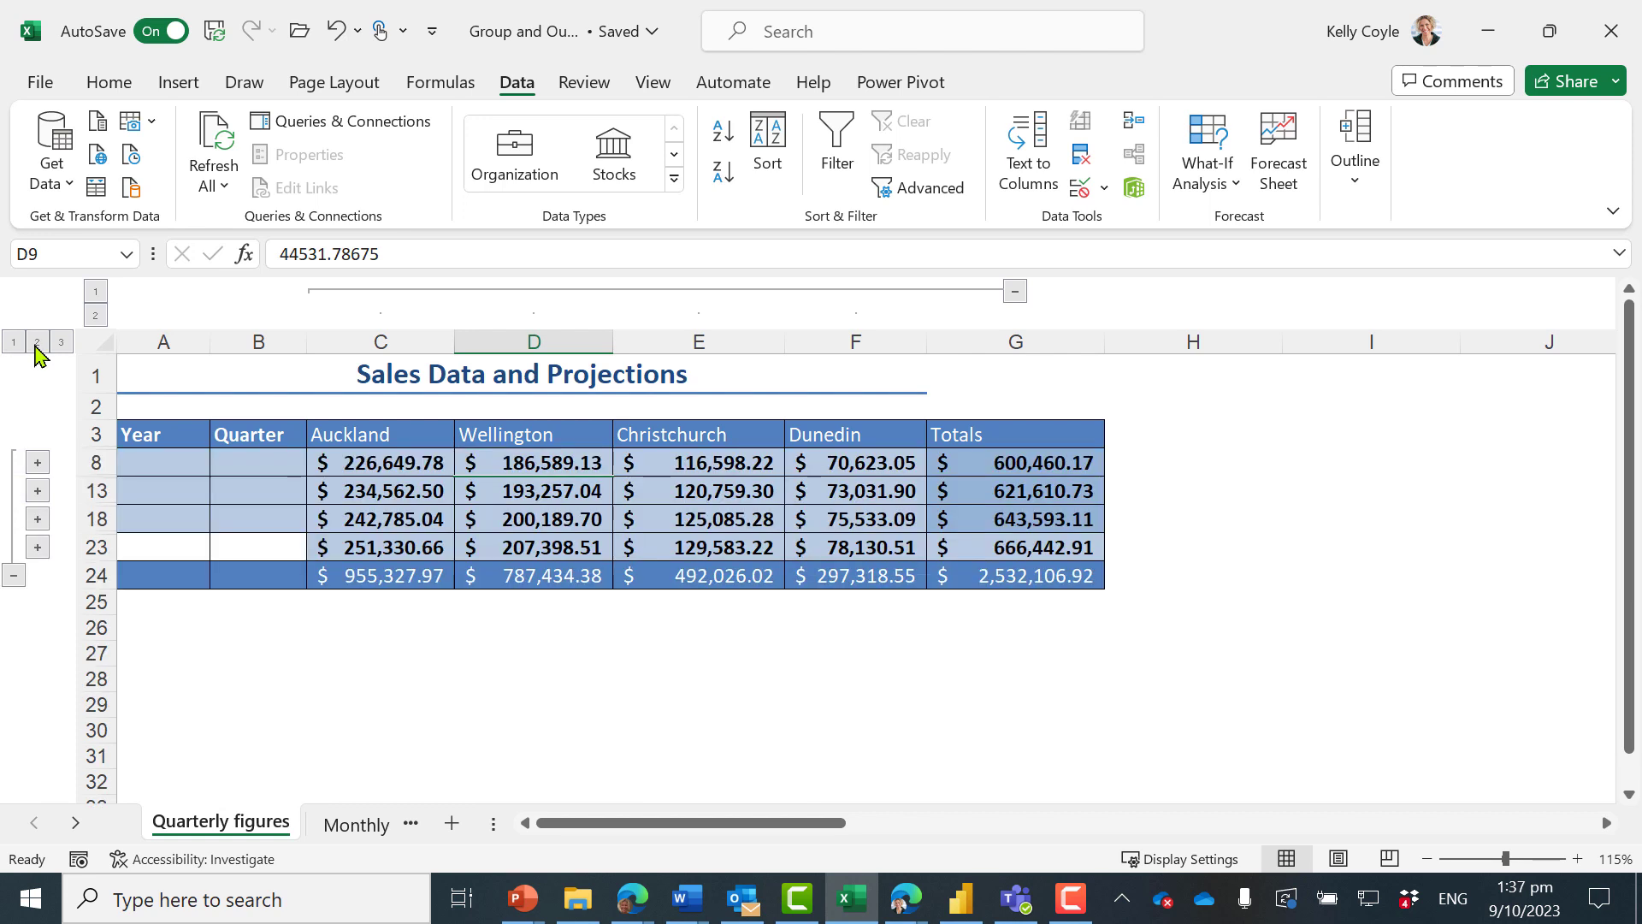
click(61, 343)
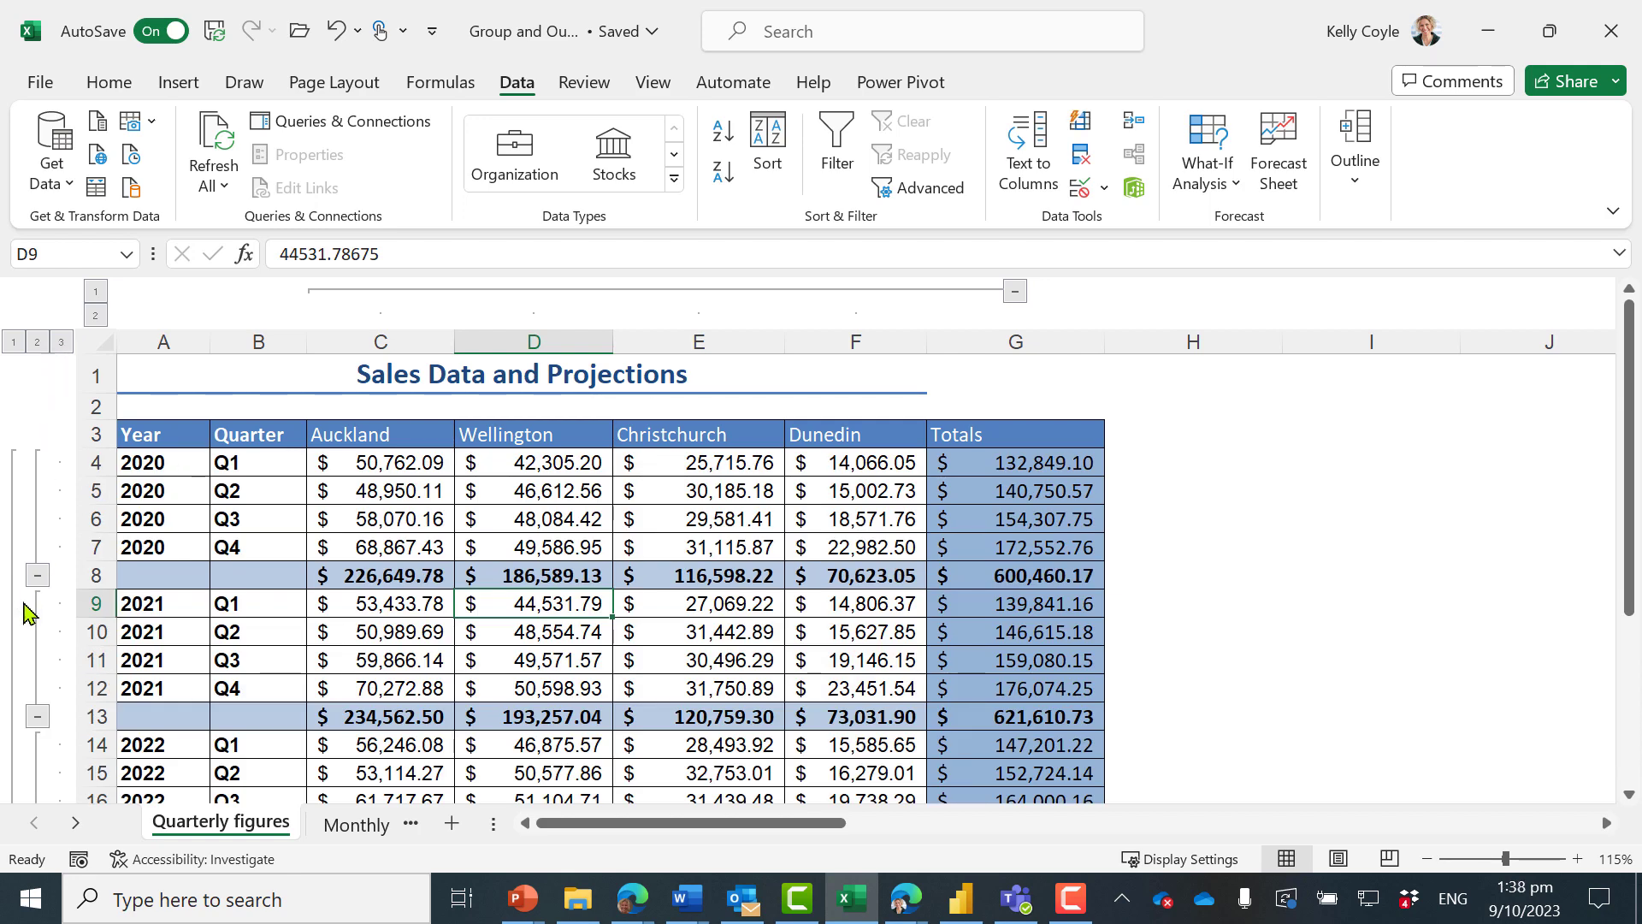
Collapse and re-expand the 2020 quarter rows, and reduce the row outline to level 2 with only annual subtotals and the grand total
click(38, 576)
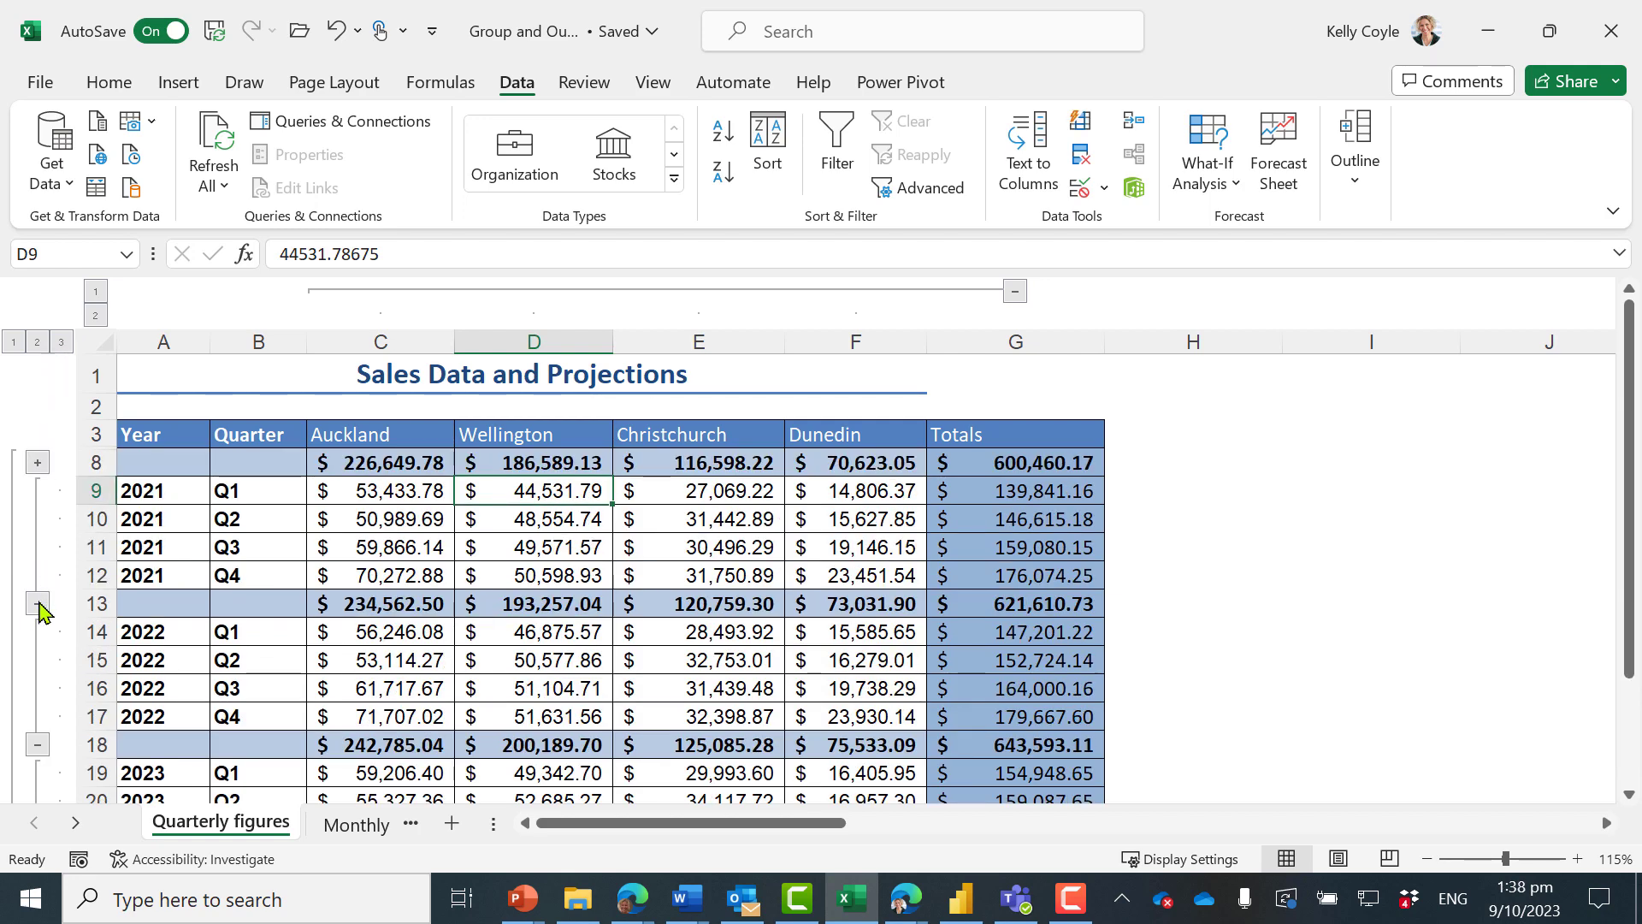
click(37, 462)
click(38, 343)
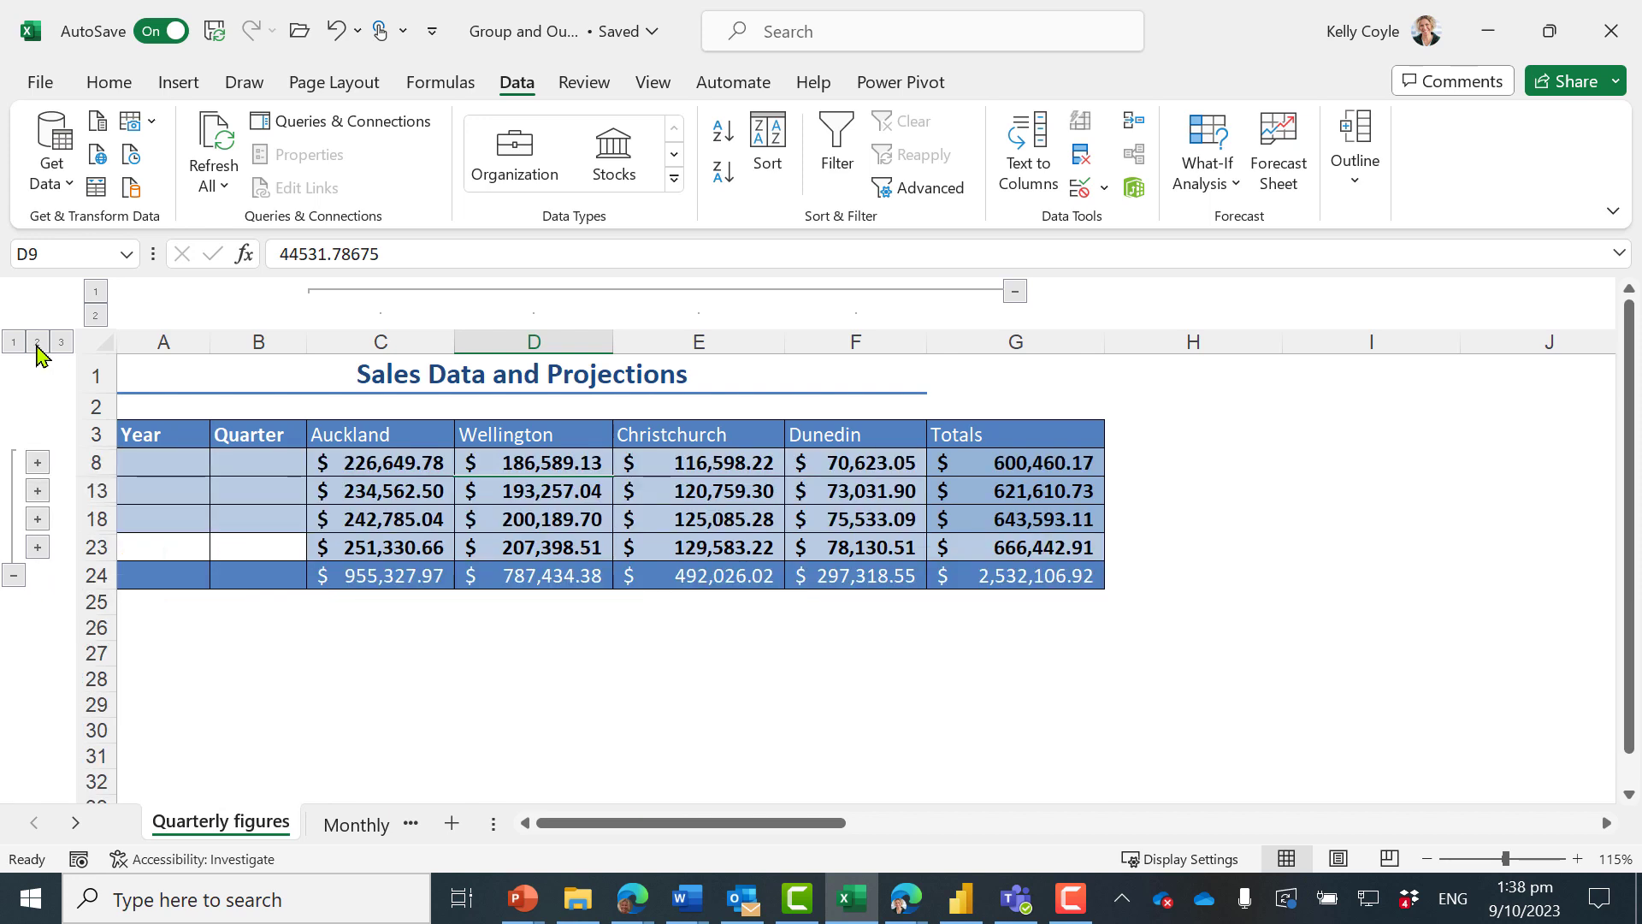
click(703, 677)
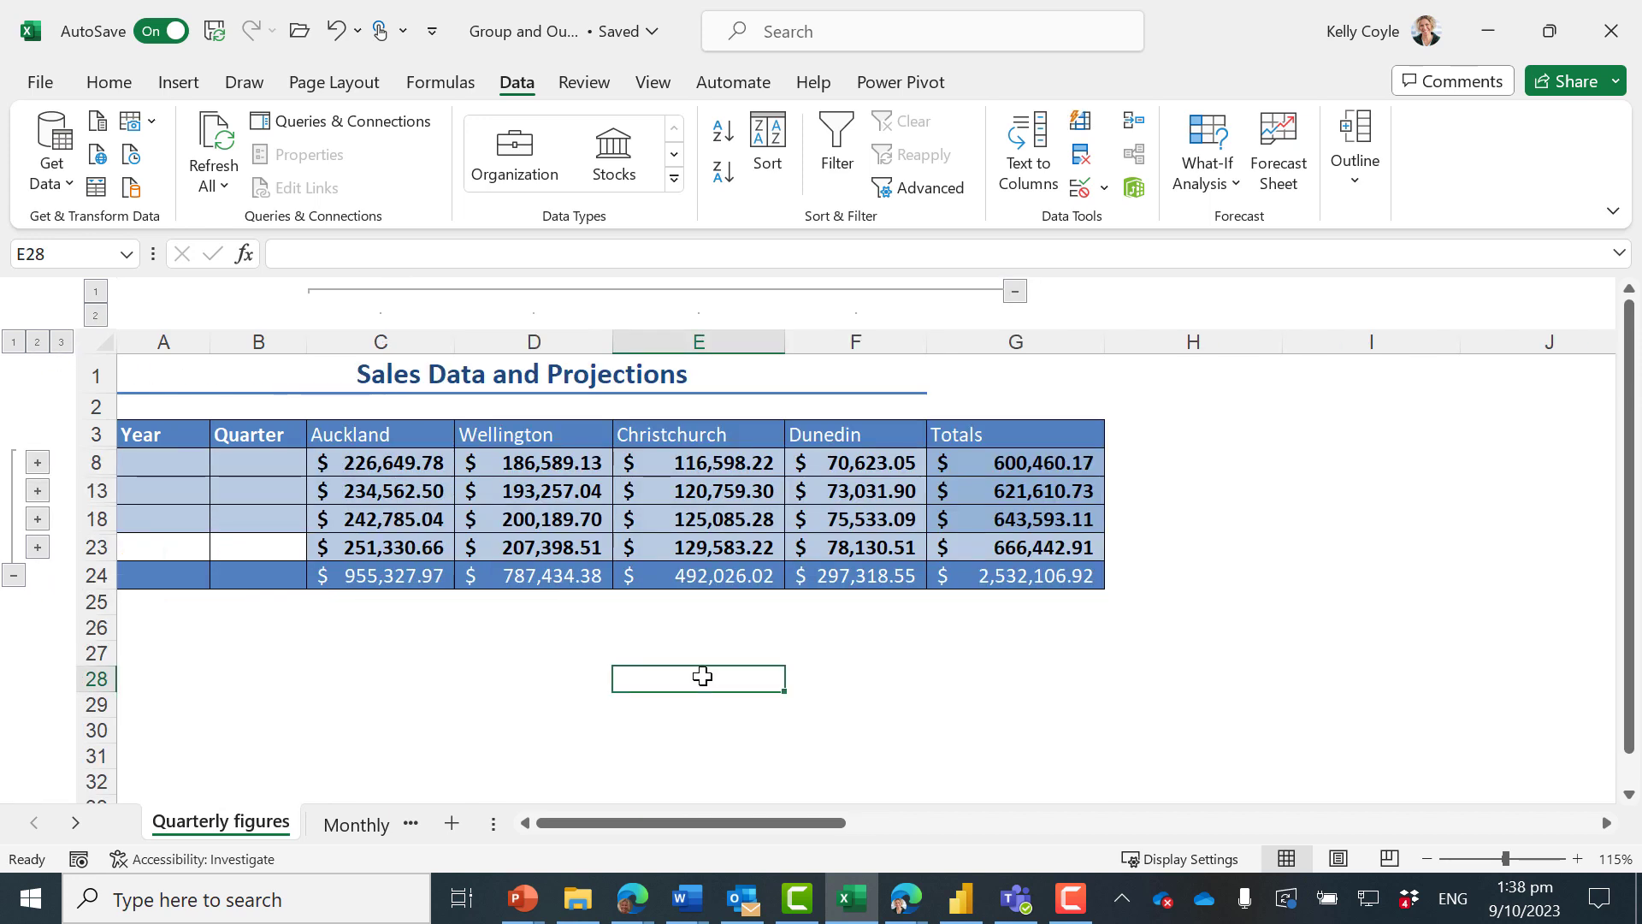
Copy the collapsed table from the Year header to the grand total into a new workbook and autofit its columns
drag(183, 444, 1087, 581)
key(ctrl+c)
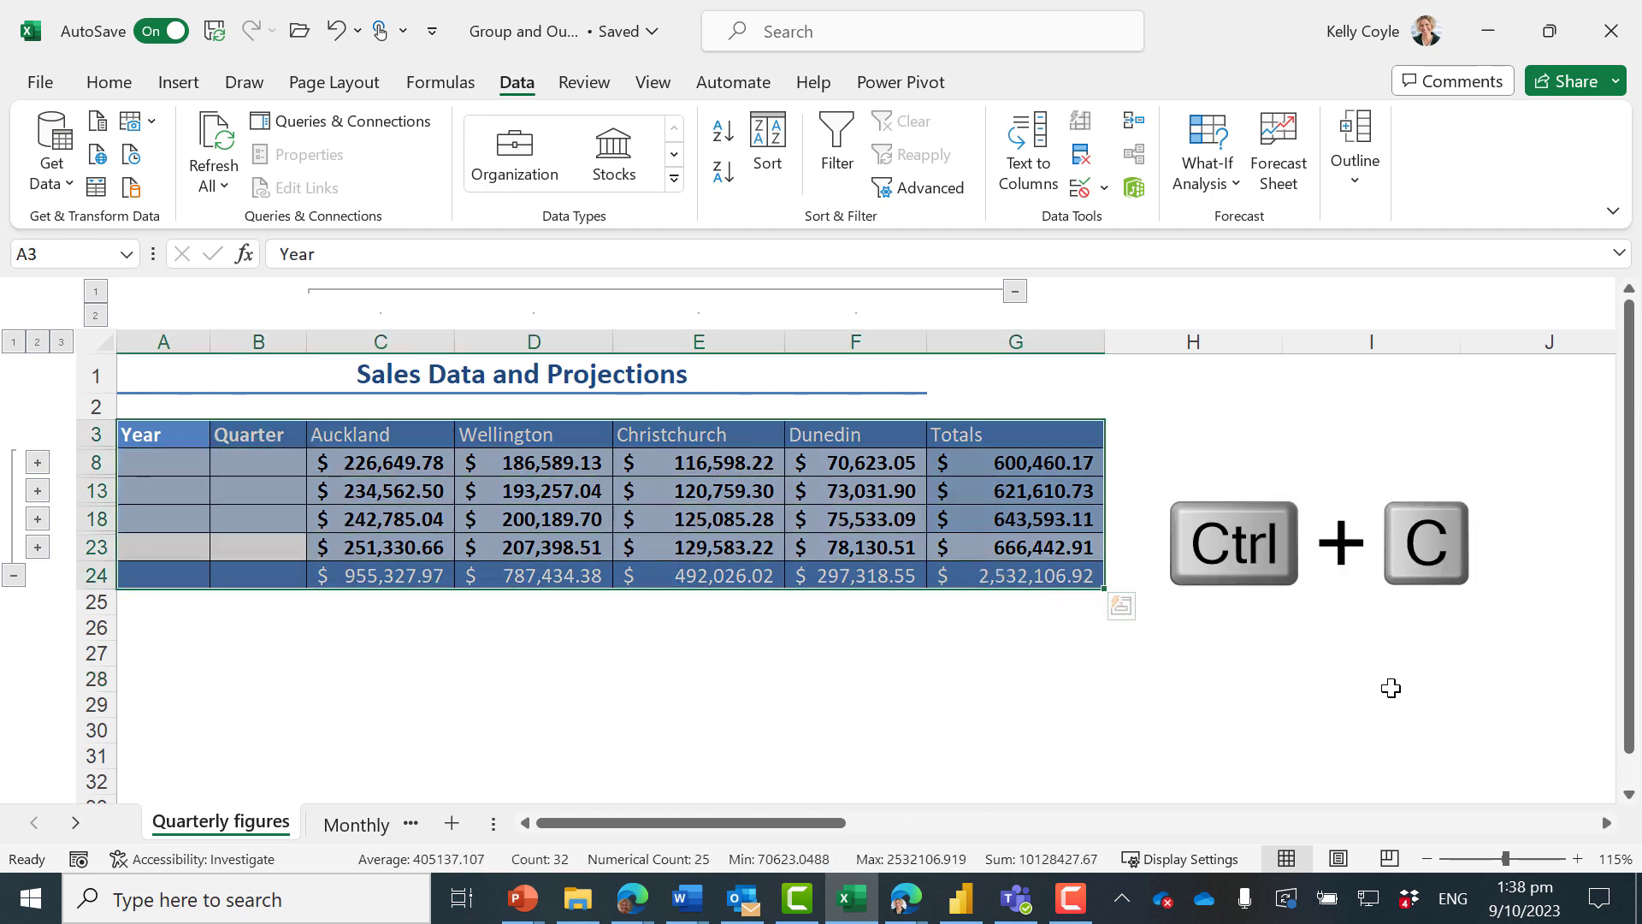
key(ctrl+n)
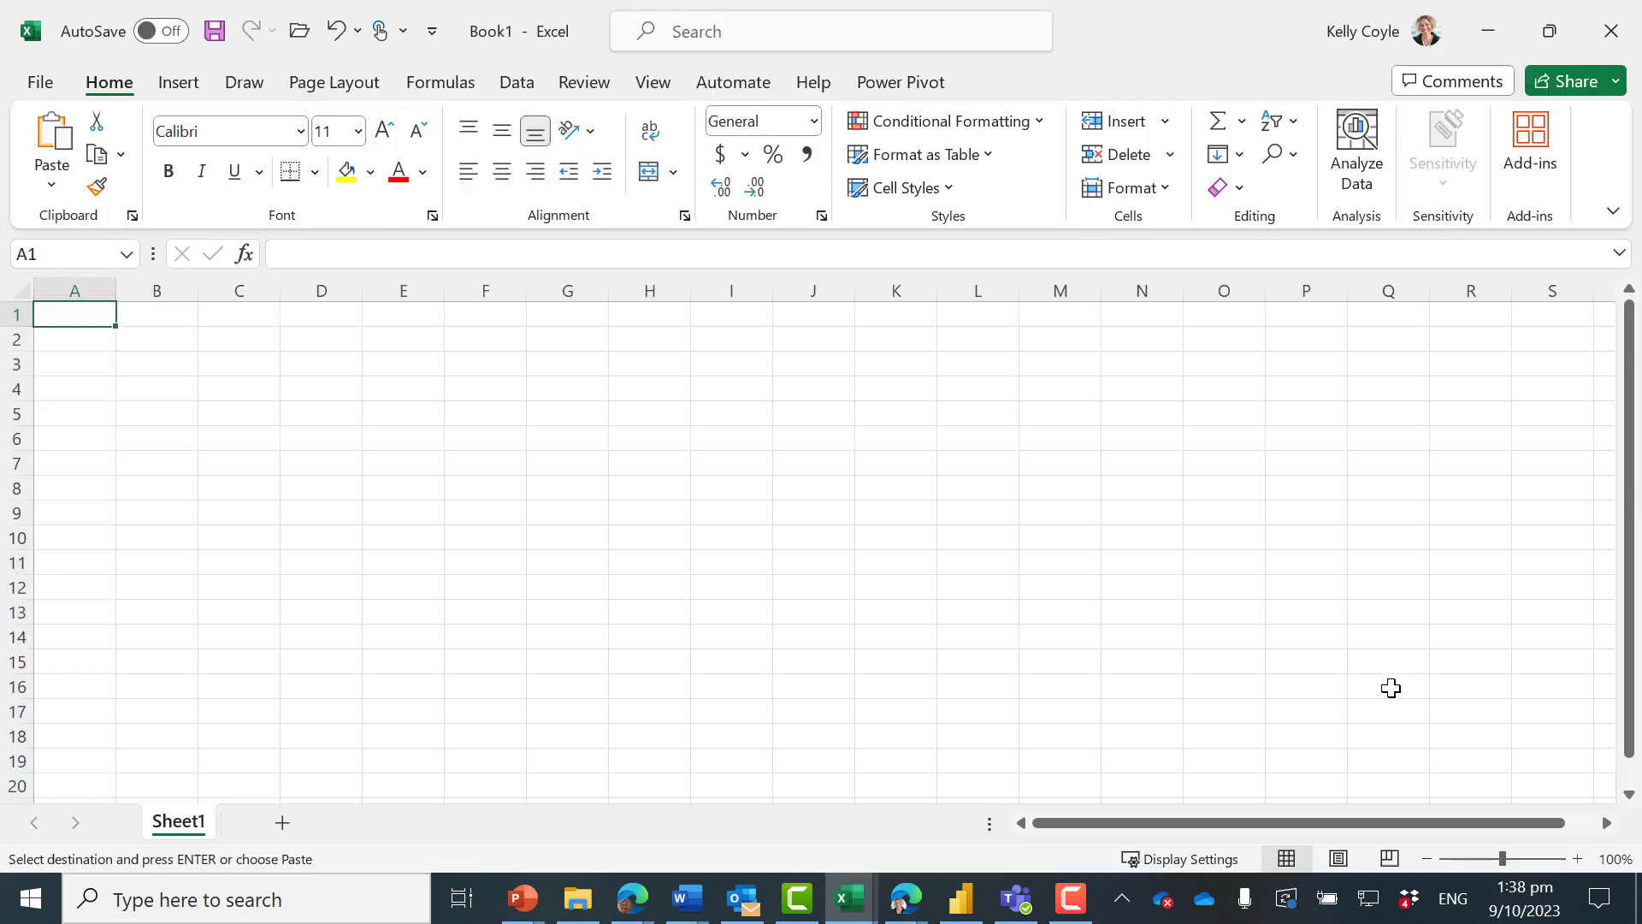
key(ctrl+v)
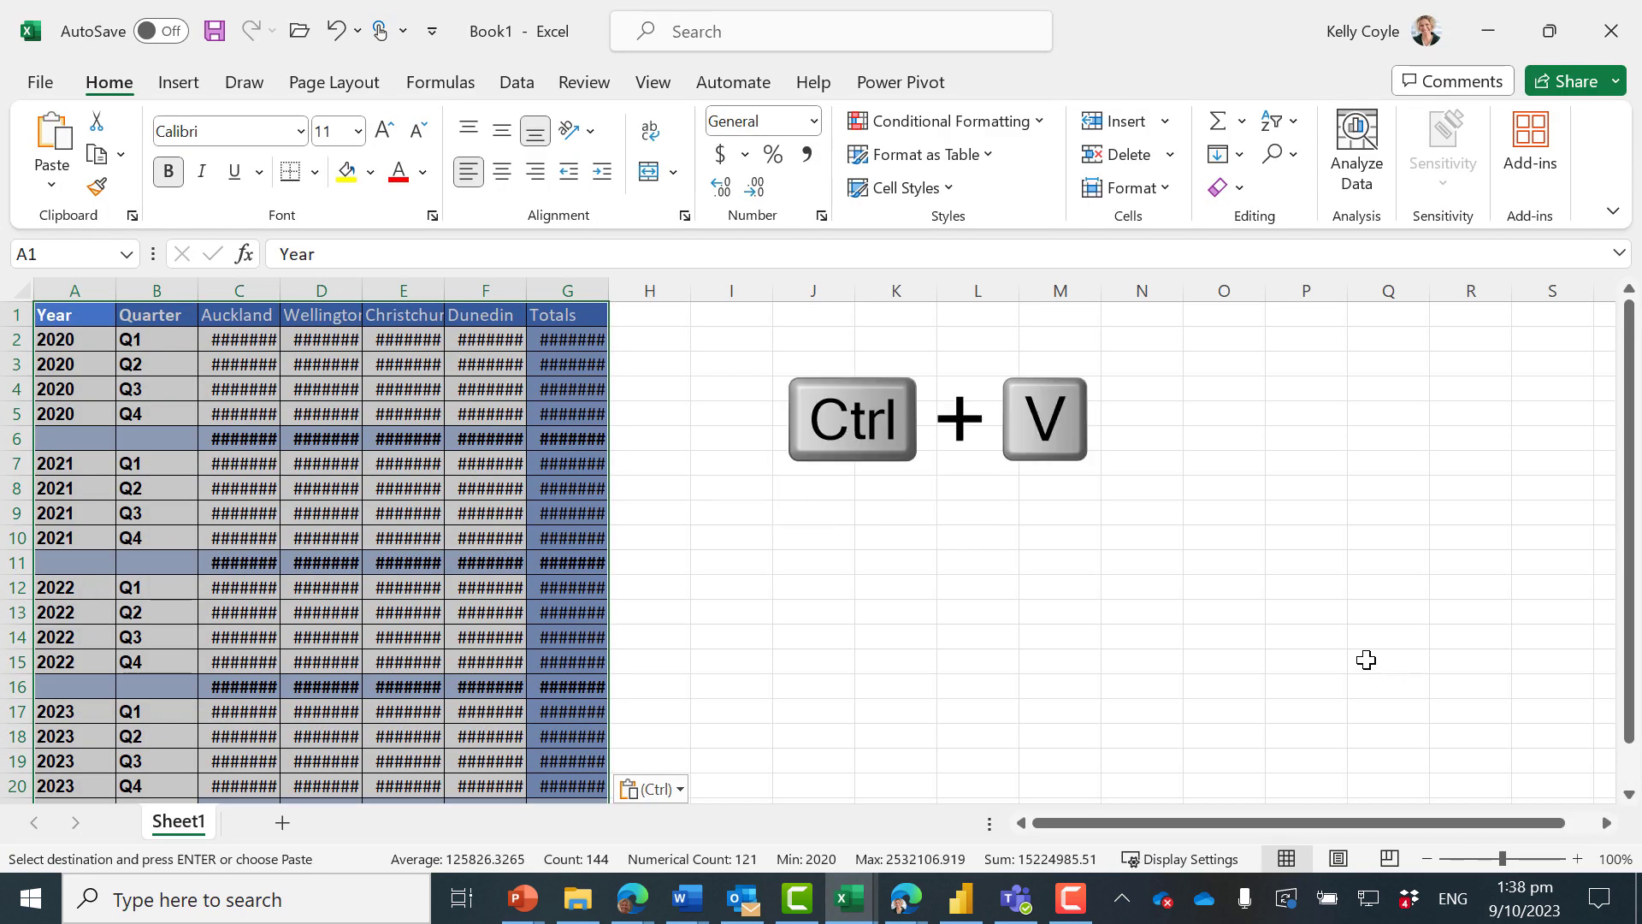
click(18, 290)
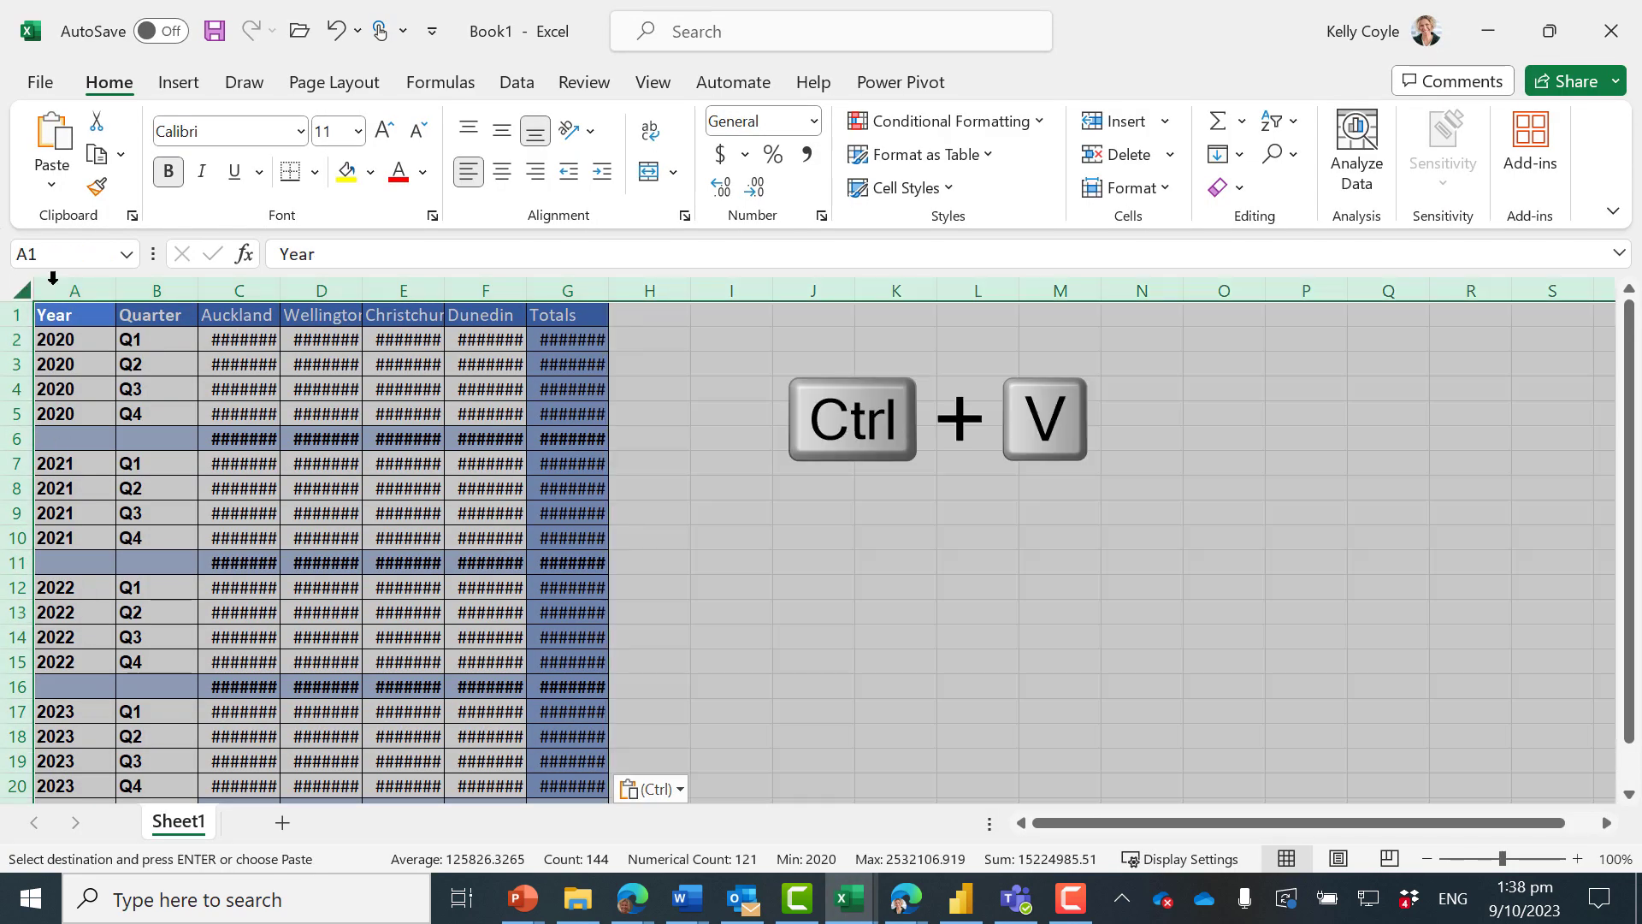
double_click(113, 290)
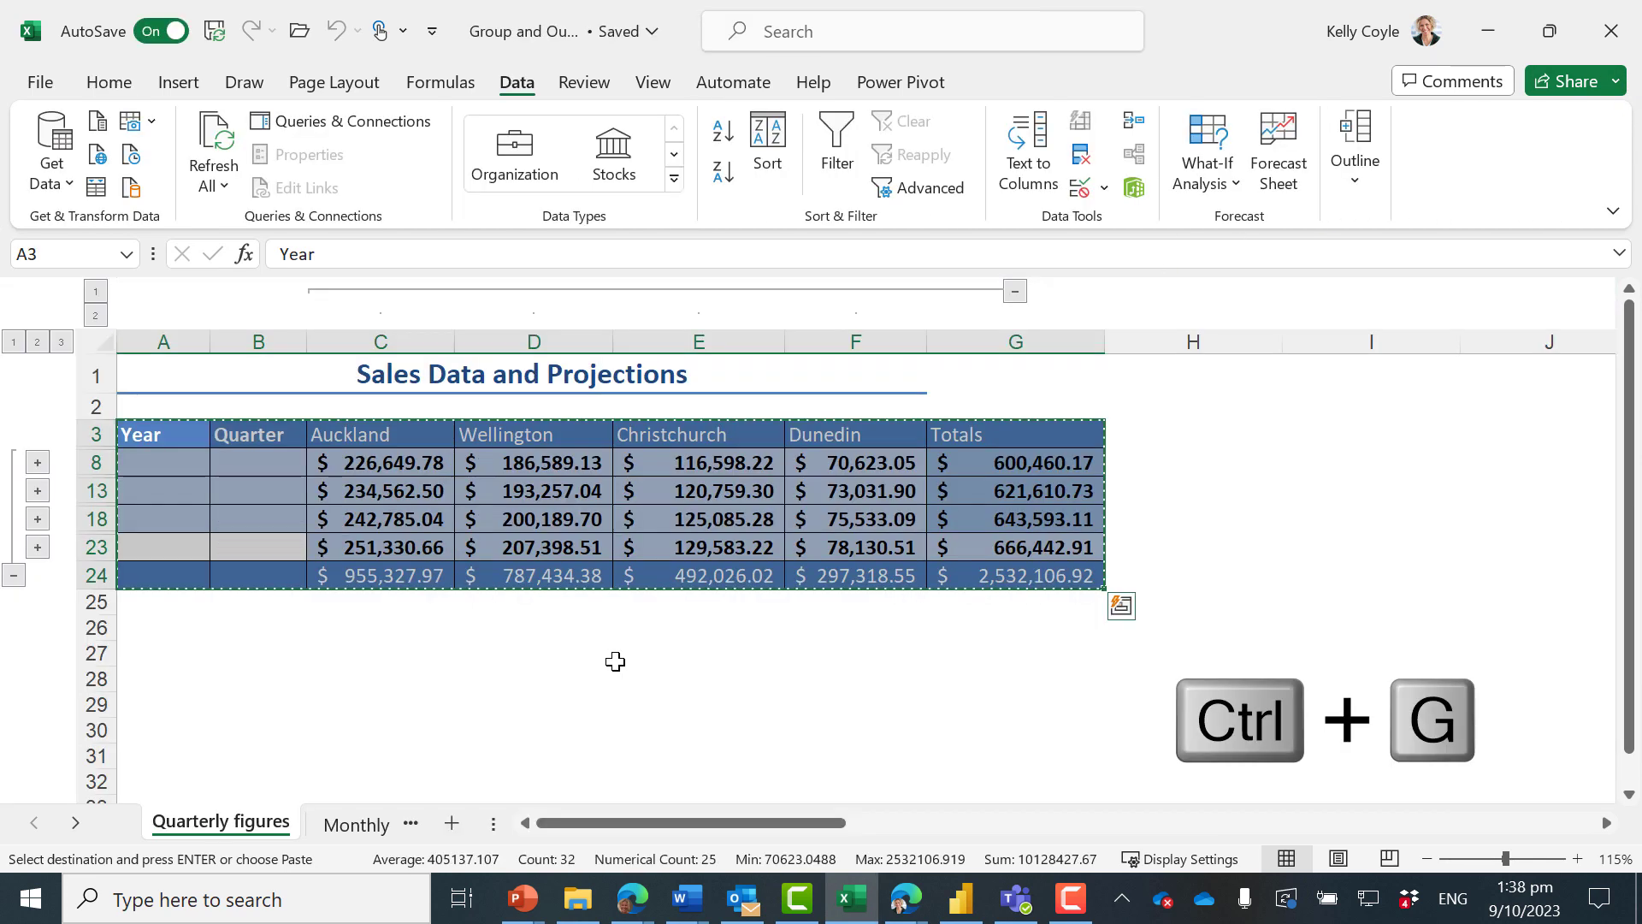
In the original workbook, limit the table selection to visible cells only with Go To Special and copy it
key(ctrl+g)
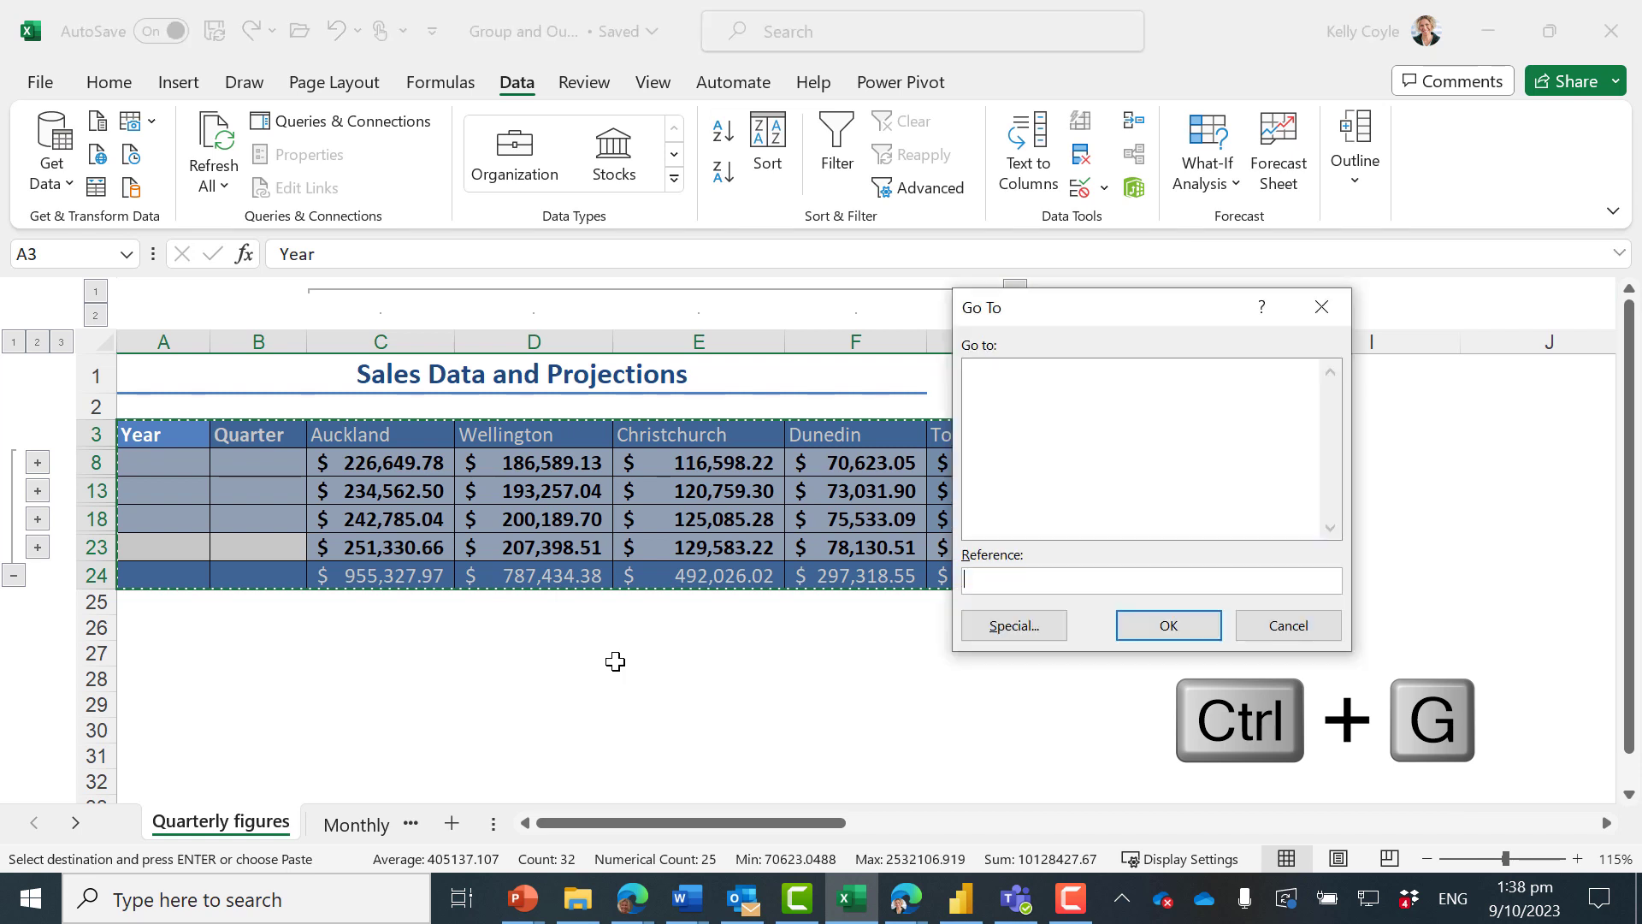
click(1014, 627)
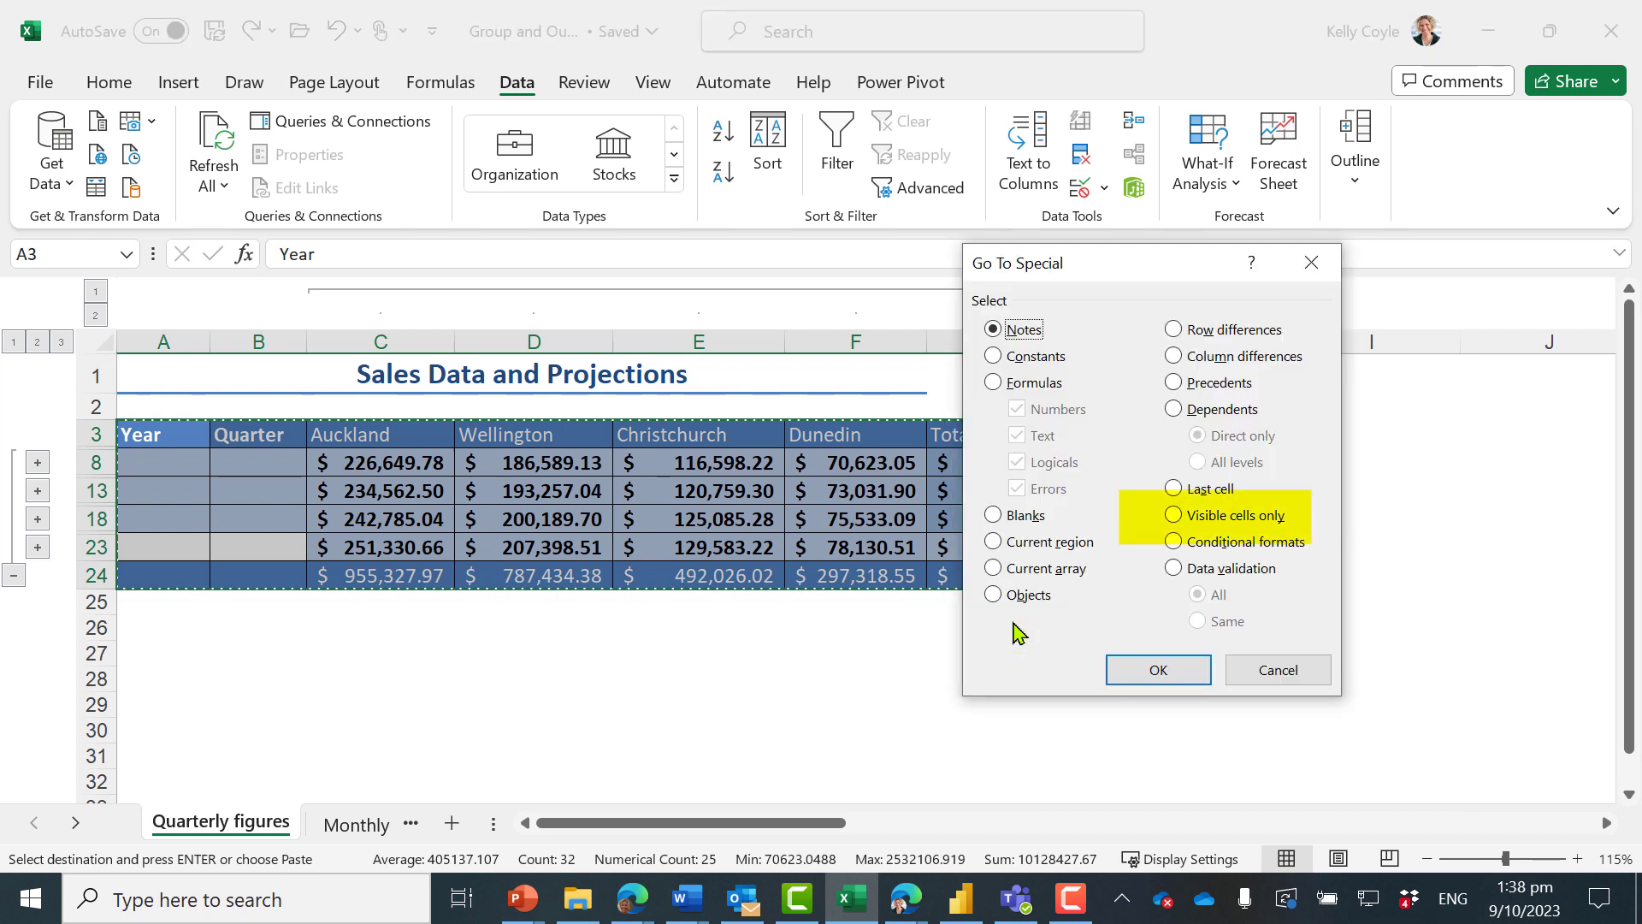
click(1174, 515)
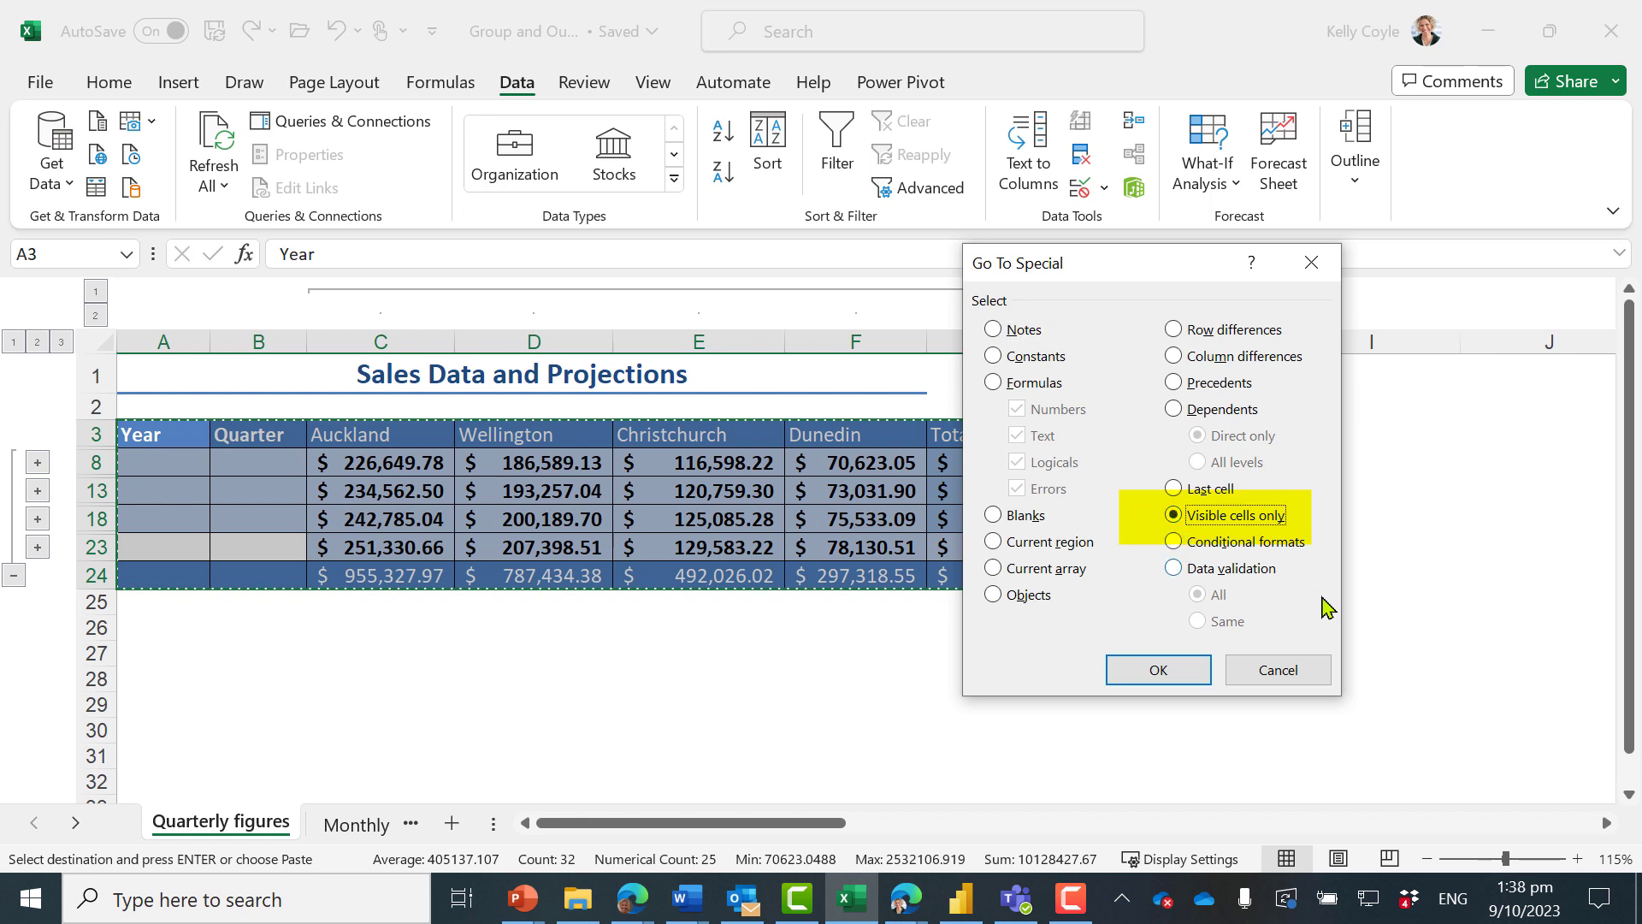
click(1160, 676)
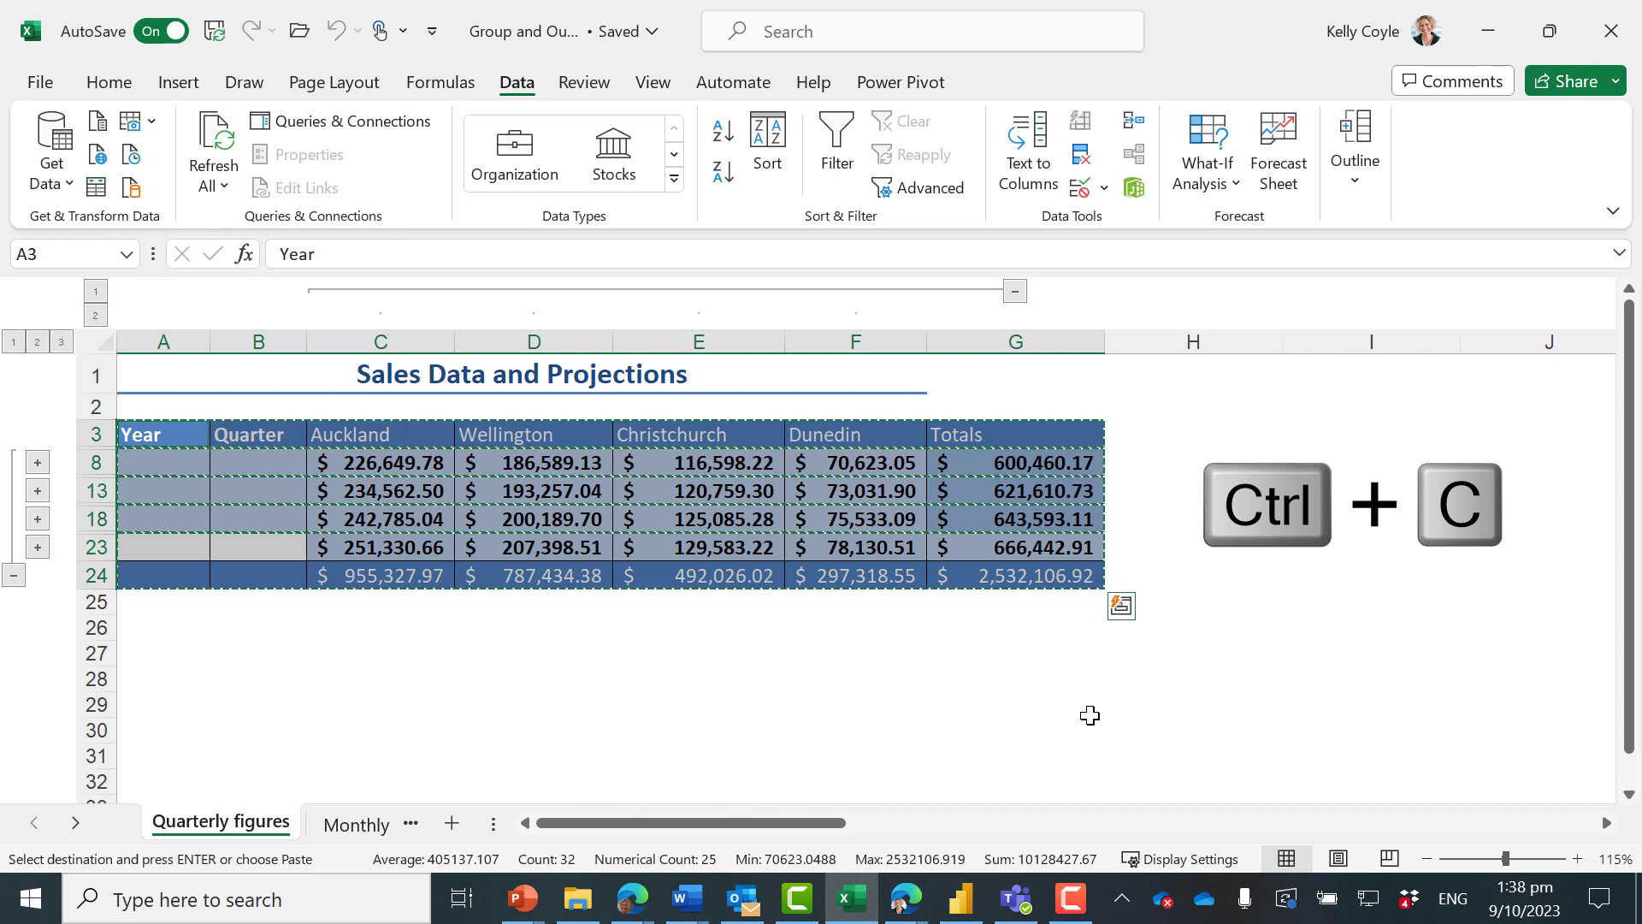
Paste the copied visible cells into another new workbook and autofit all columns
key(ctrl+n)
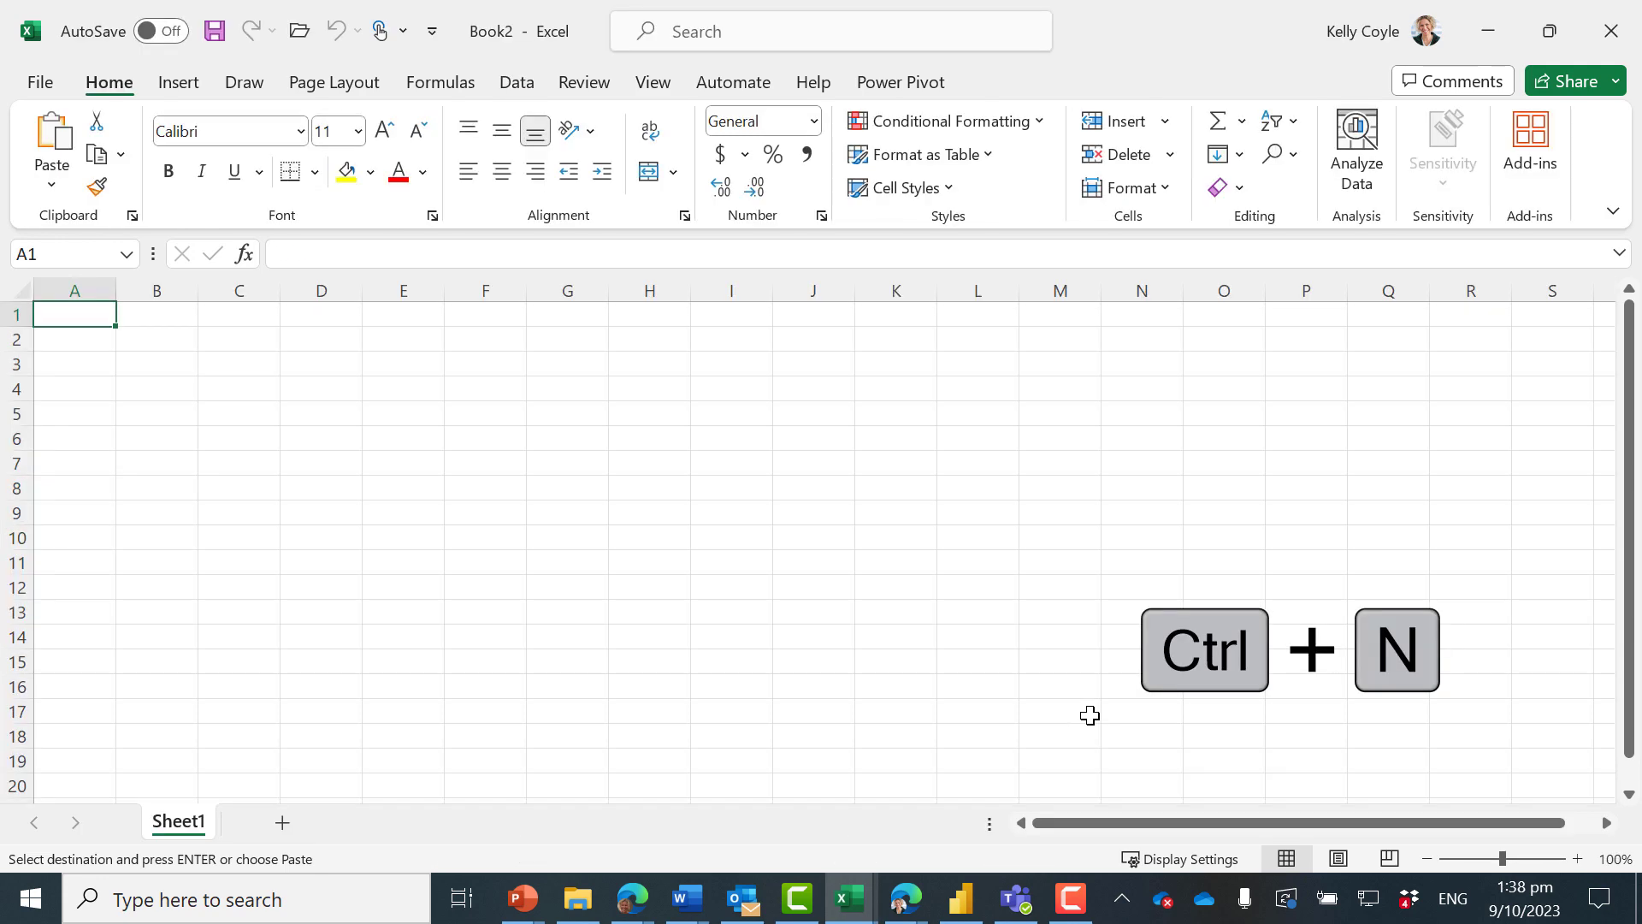
key(ctrl+v)
click(21, 289)
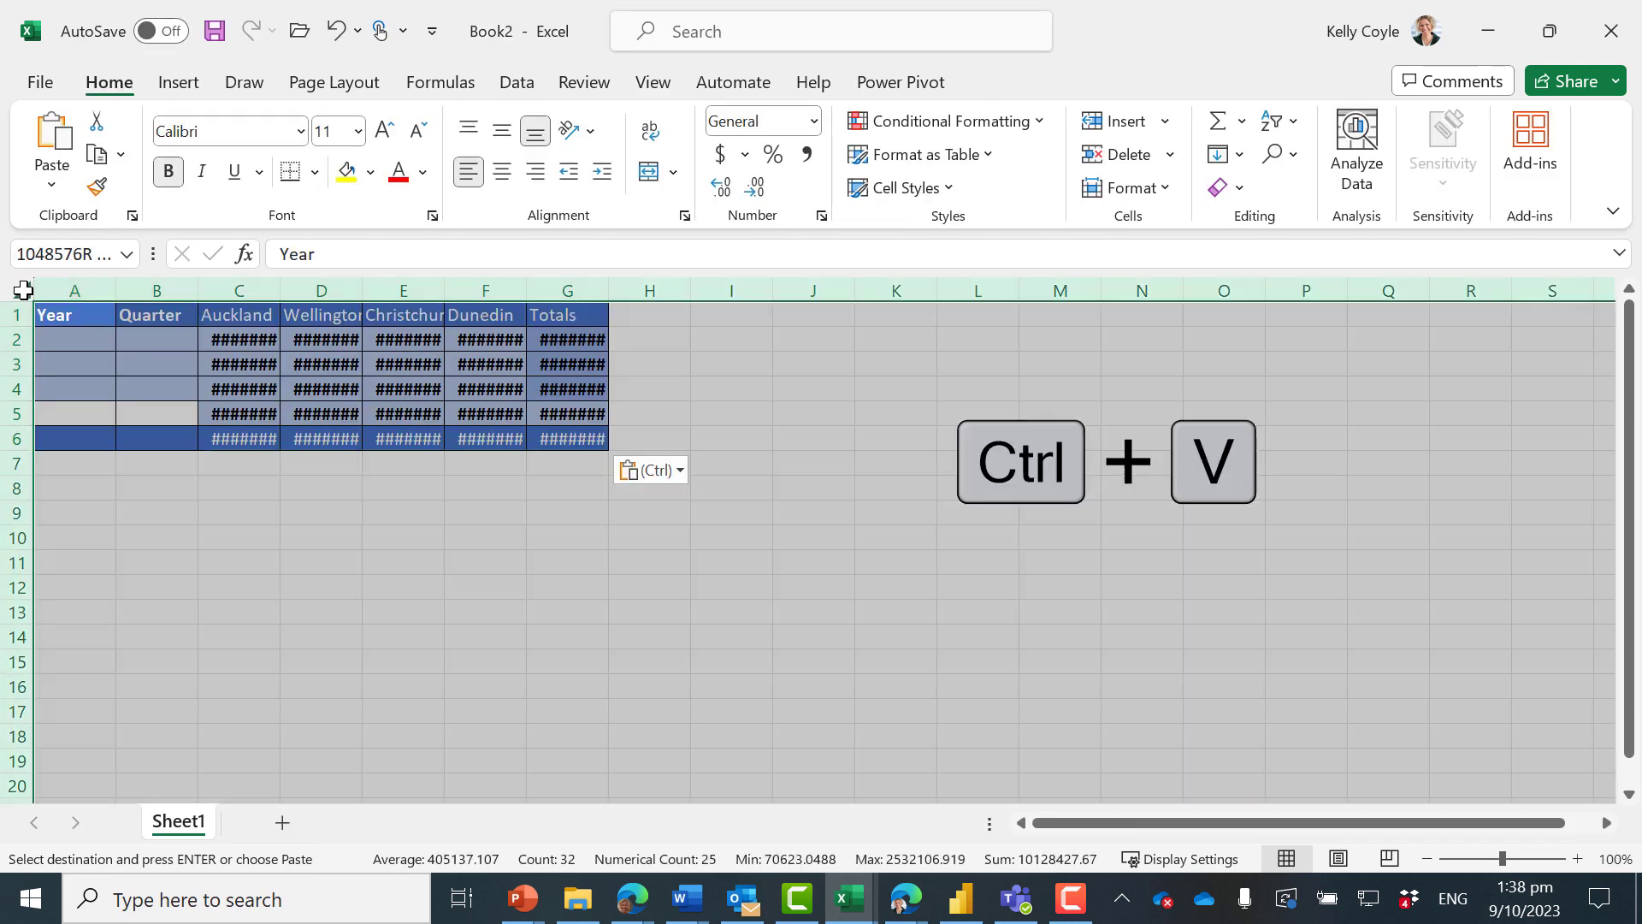
double_click(276, 287)
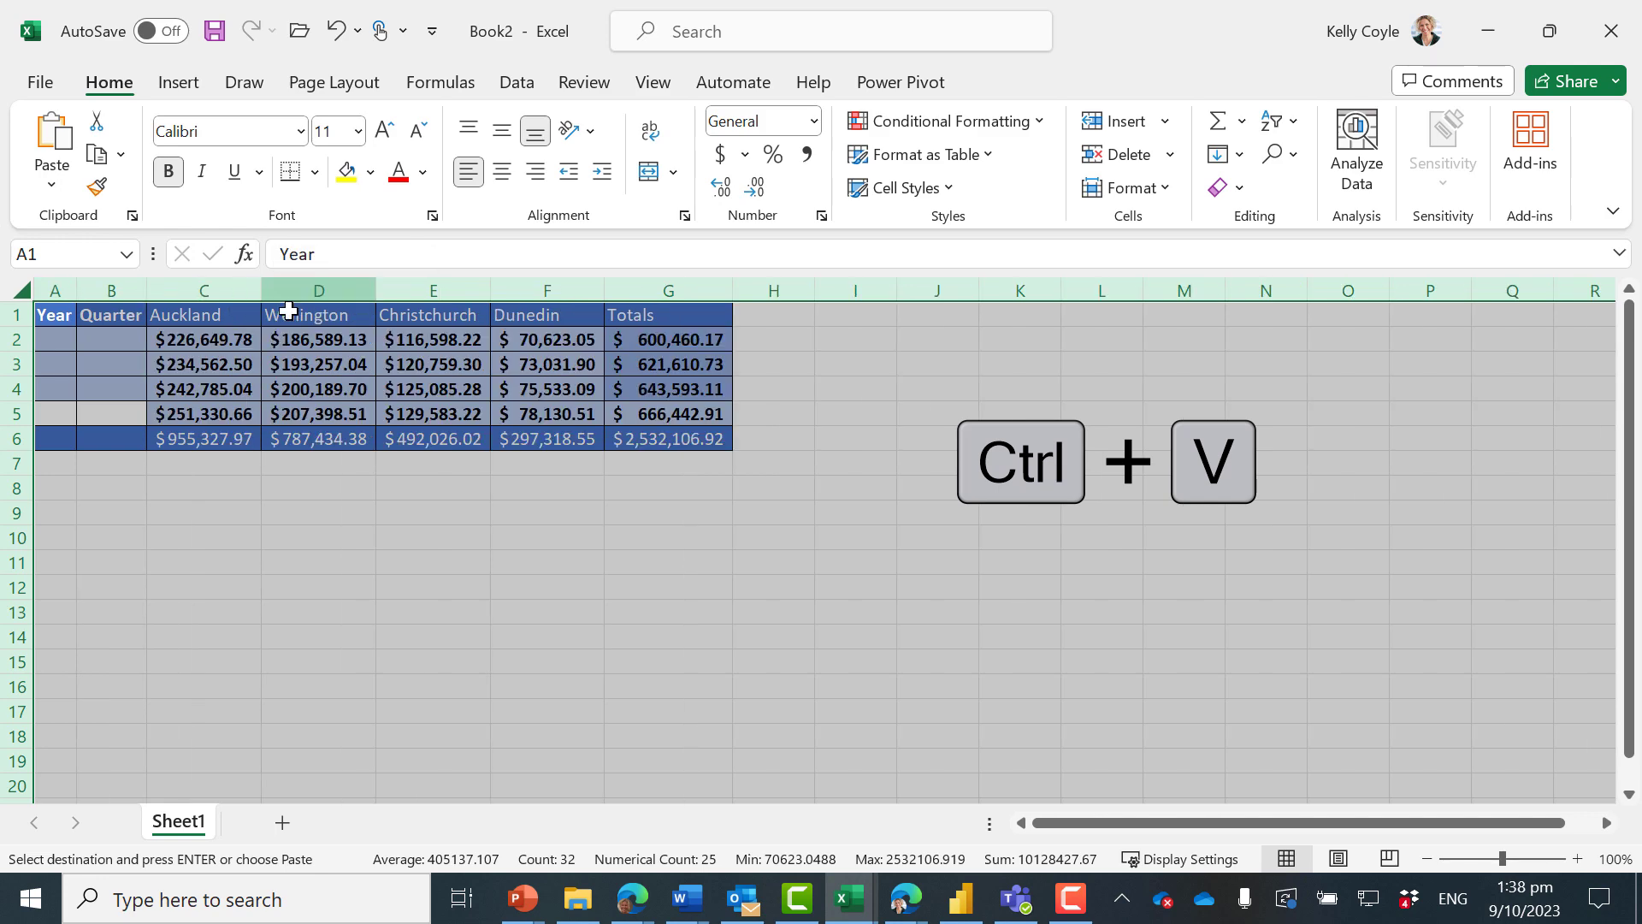
click(499, 592)
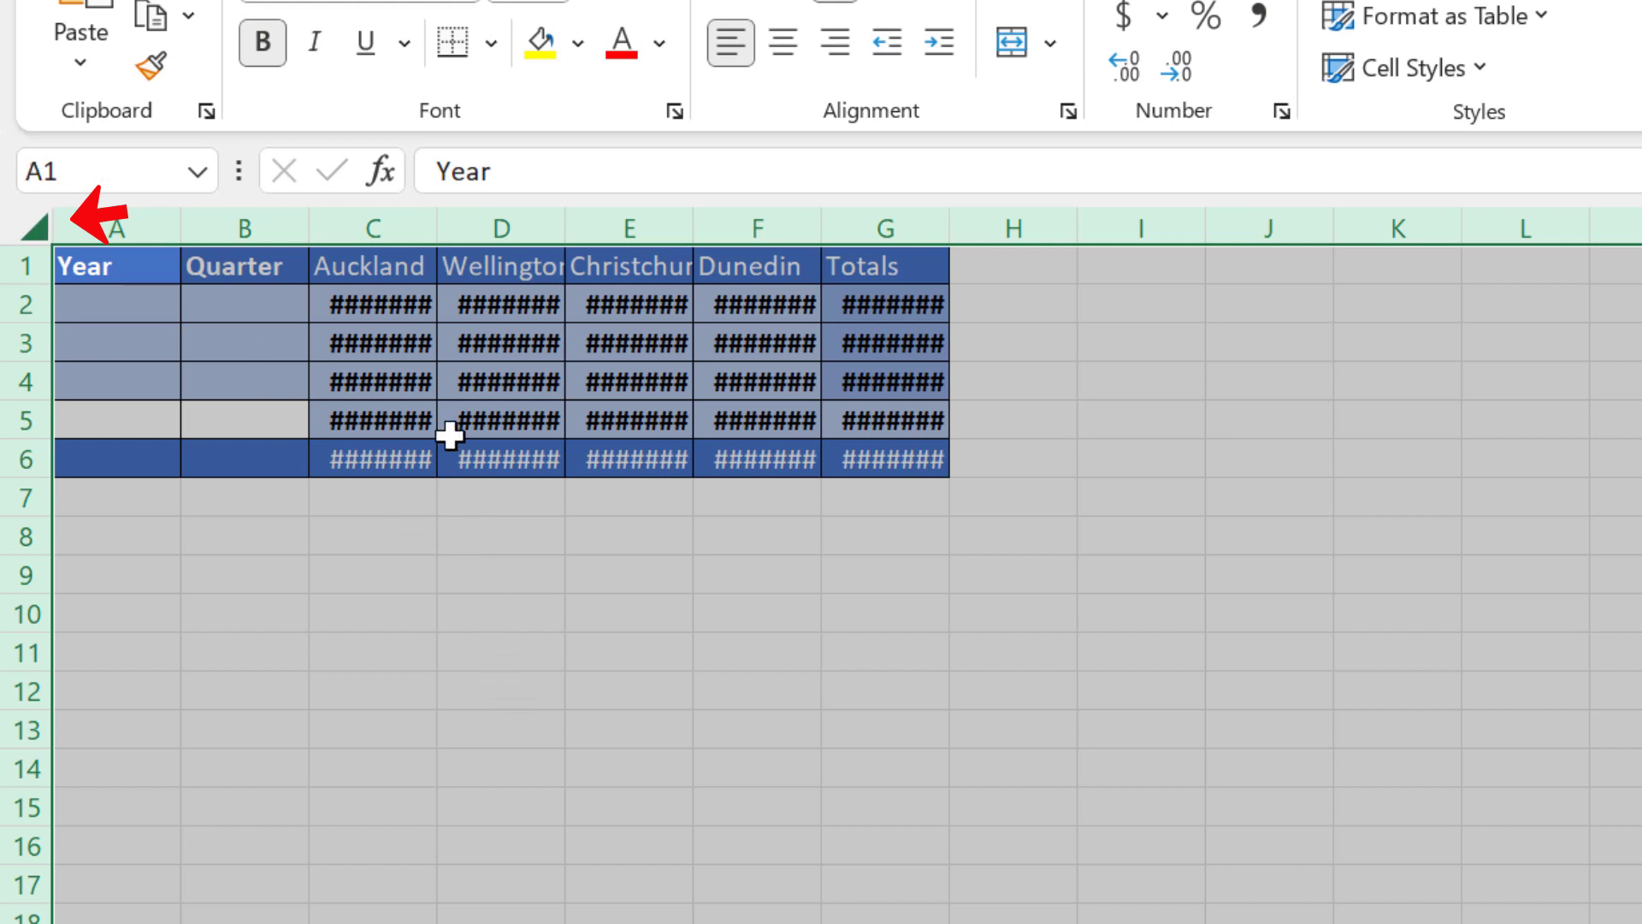
double_click(438, 228)
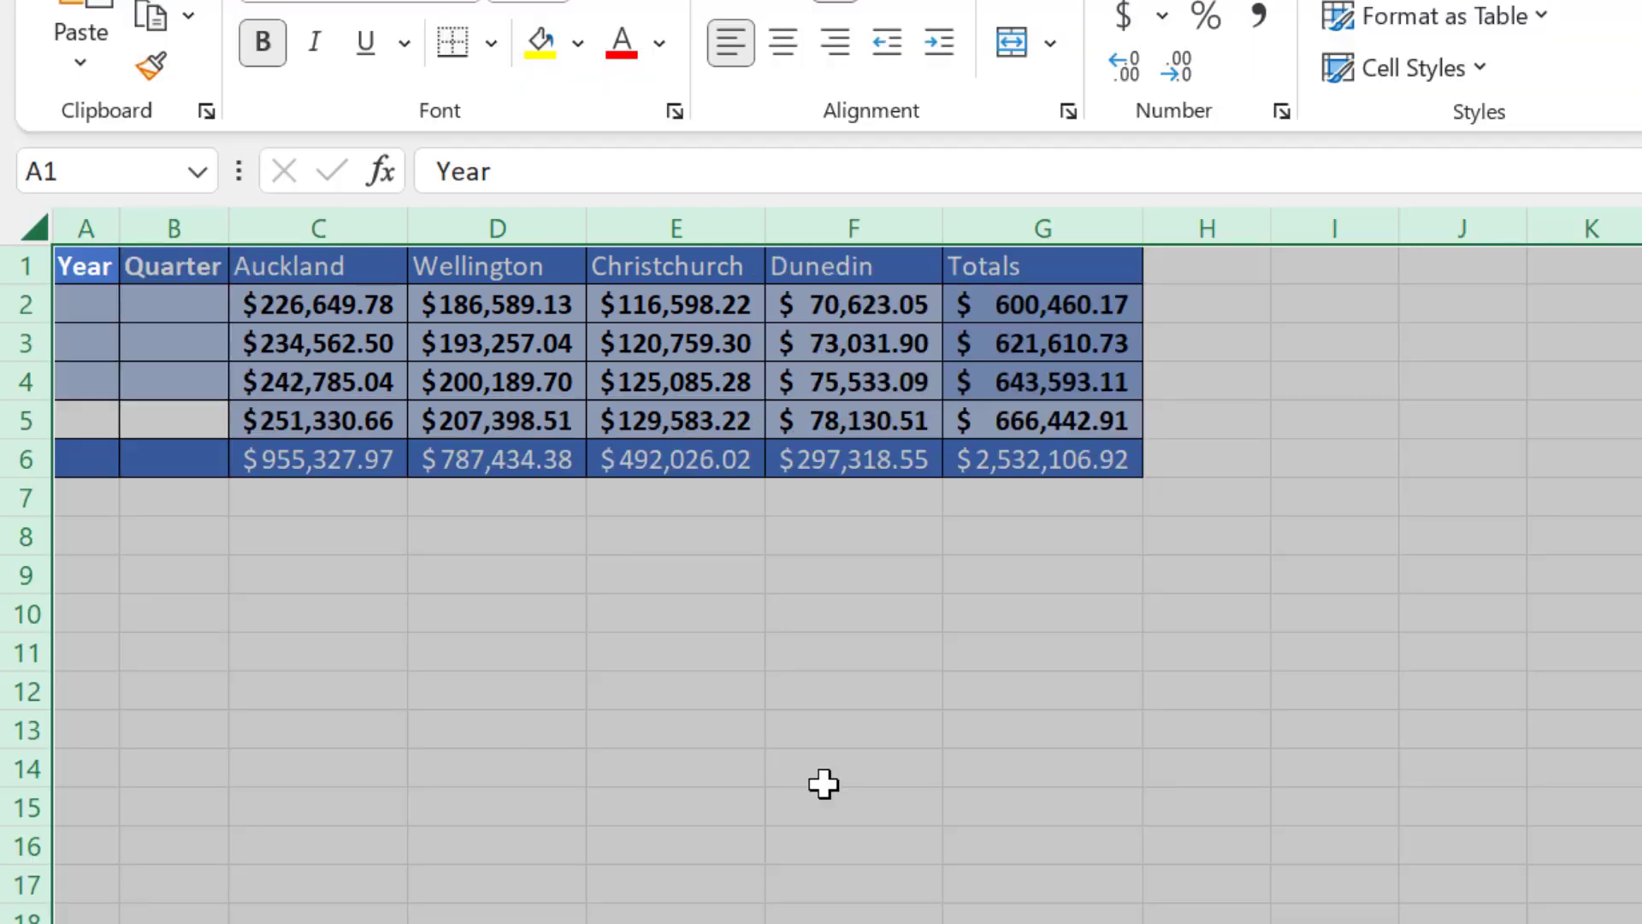
click(824, 774)
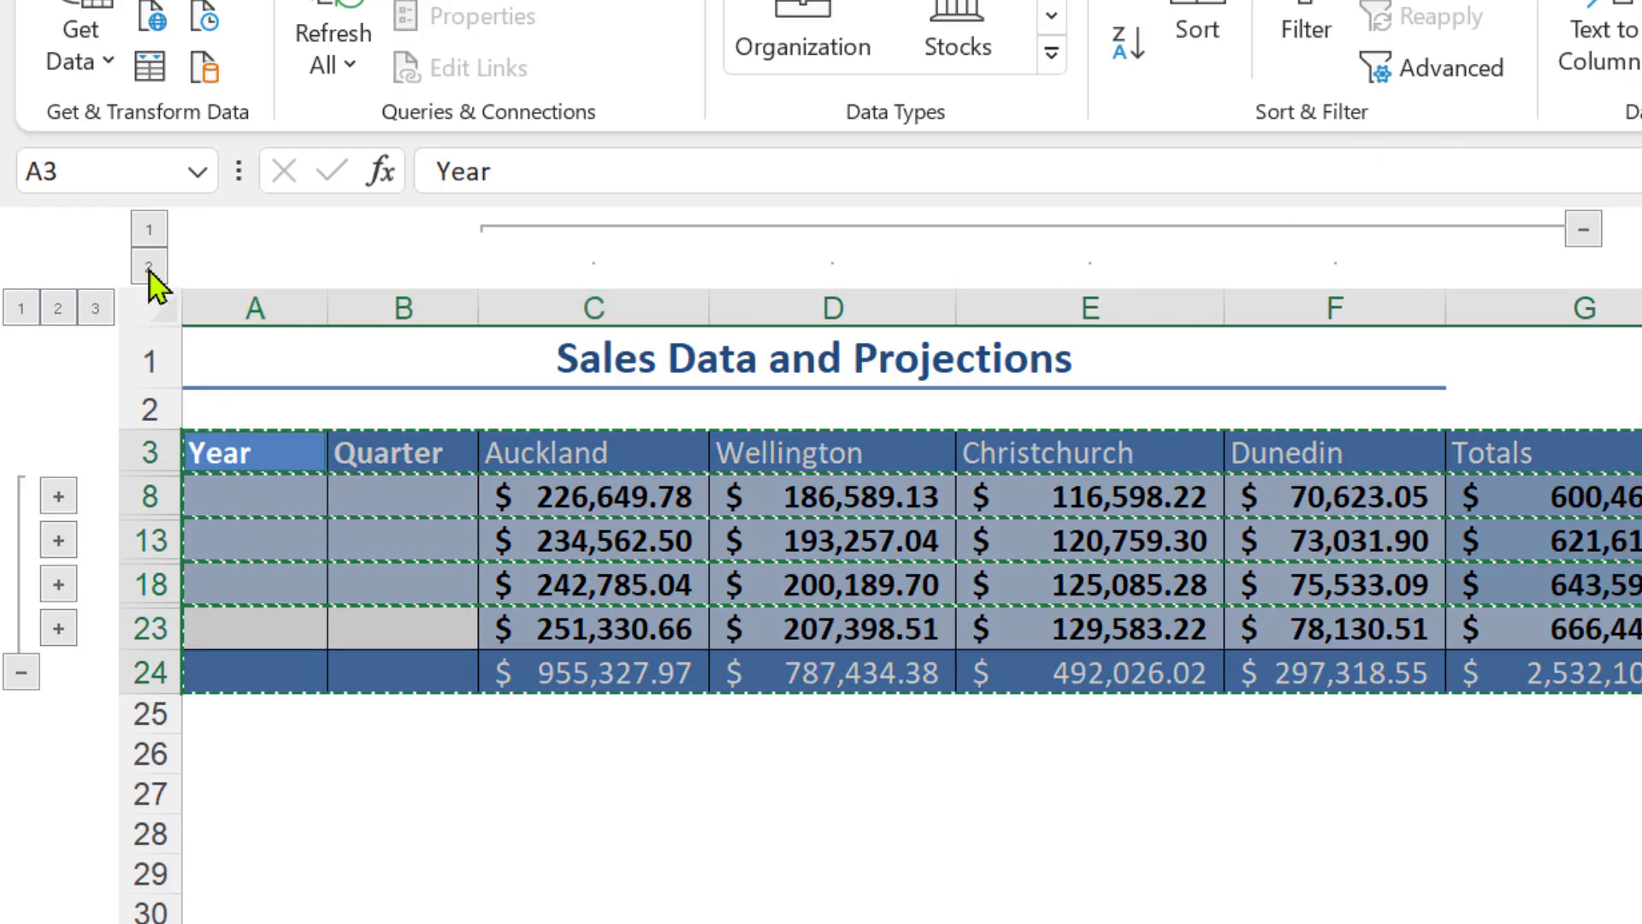
In the original outlined sheet, collapse the columns to level 1 and expand the rows to level 3
click(149, 229)
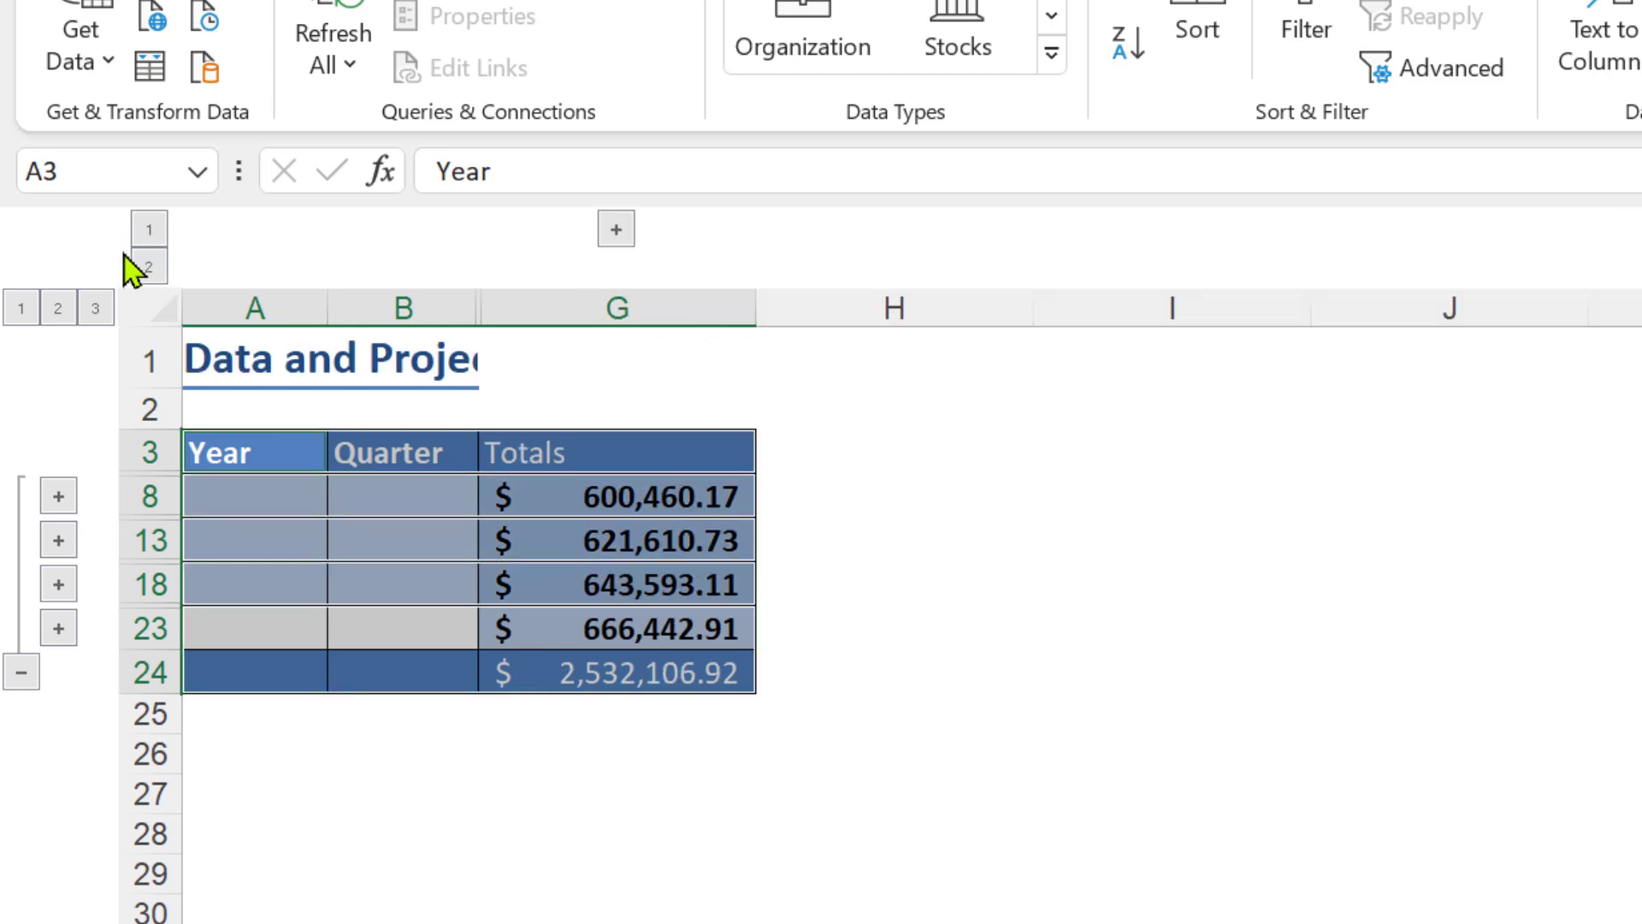
click(99, 309)
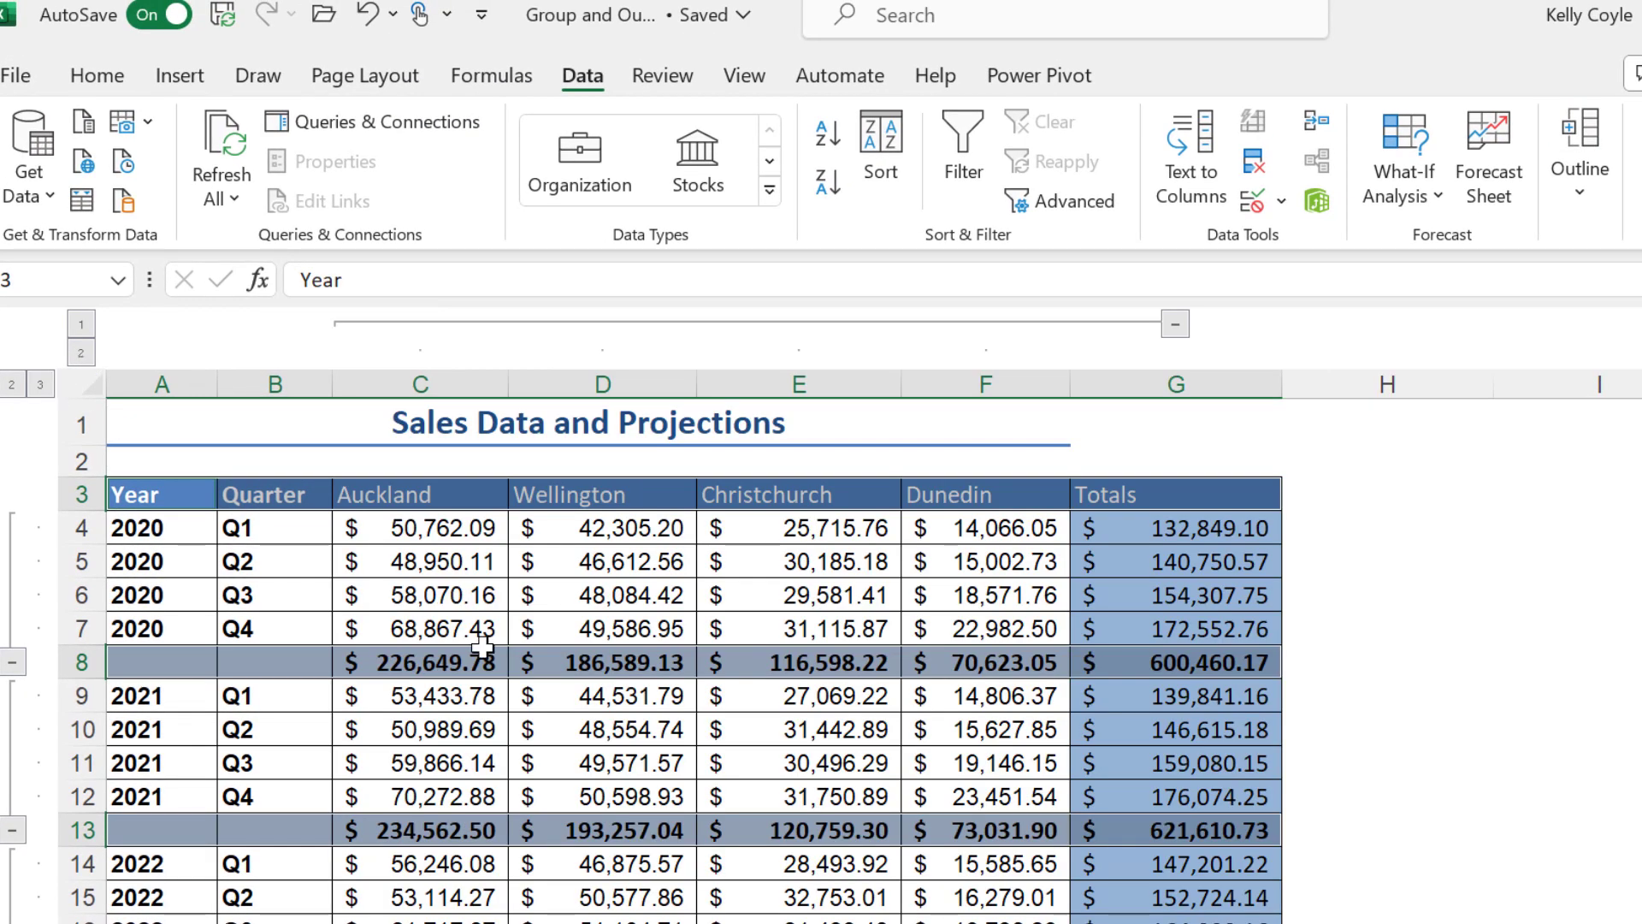
Clear the automatic outline from the quarterly sales table
click(482, 648)
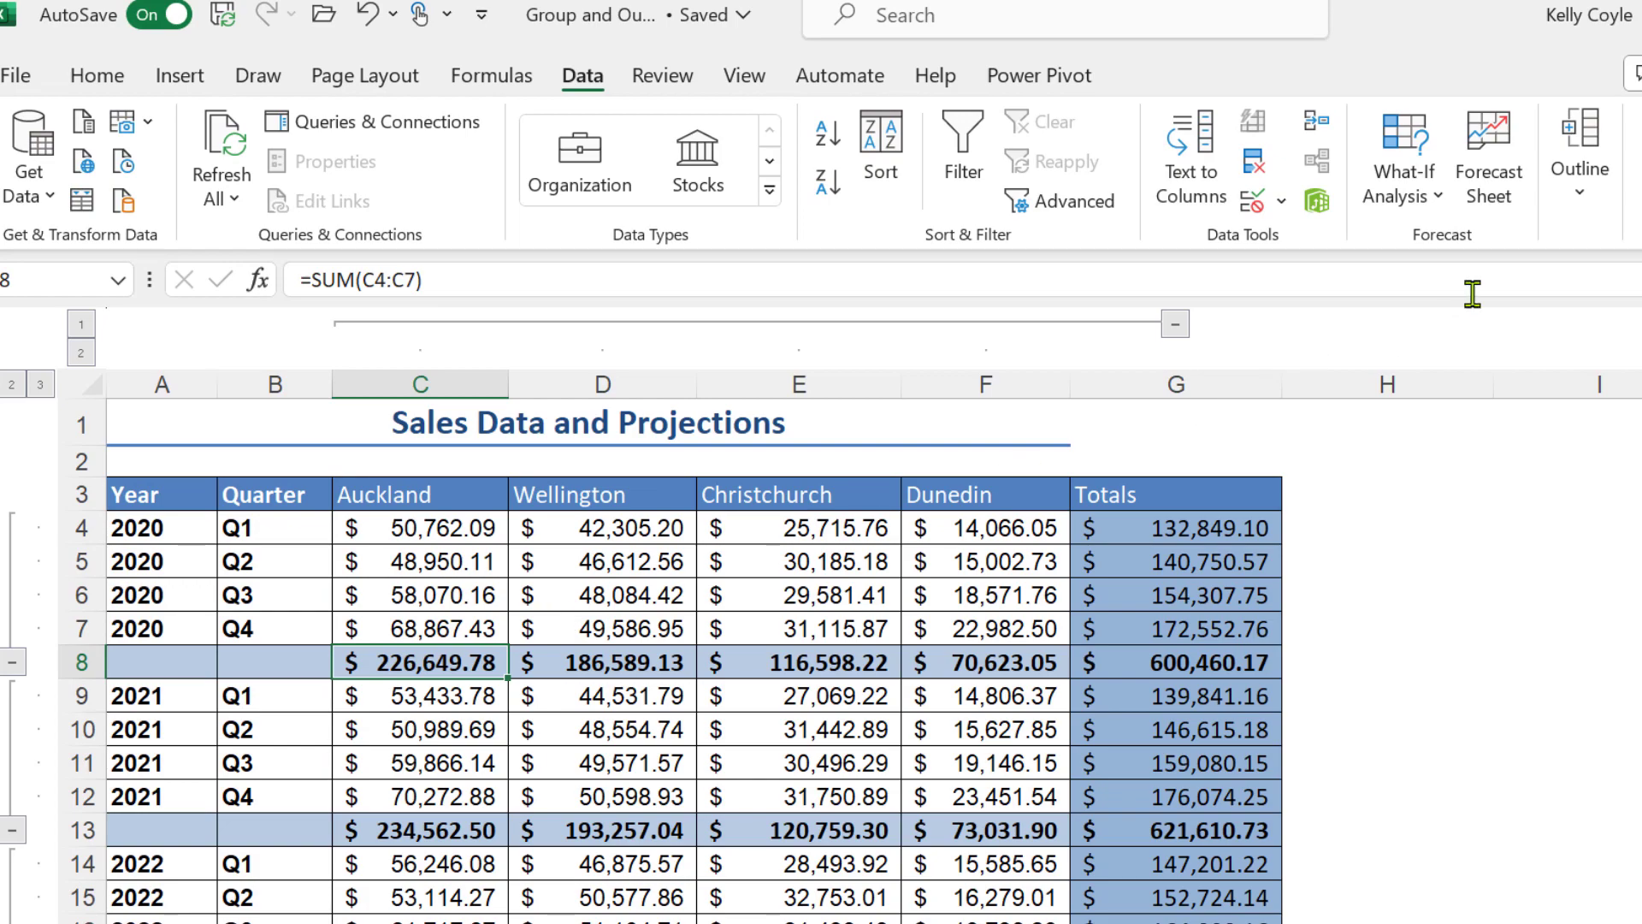
click(1582, 213)
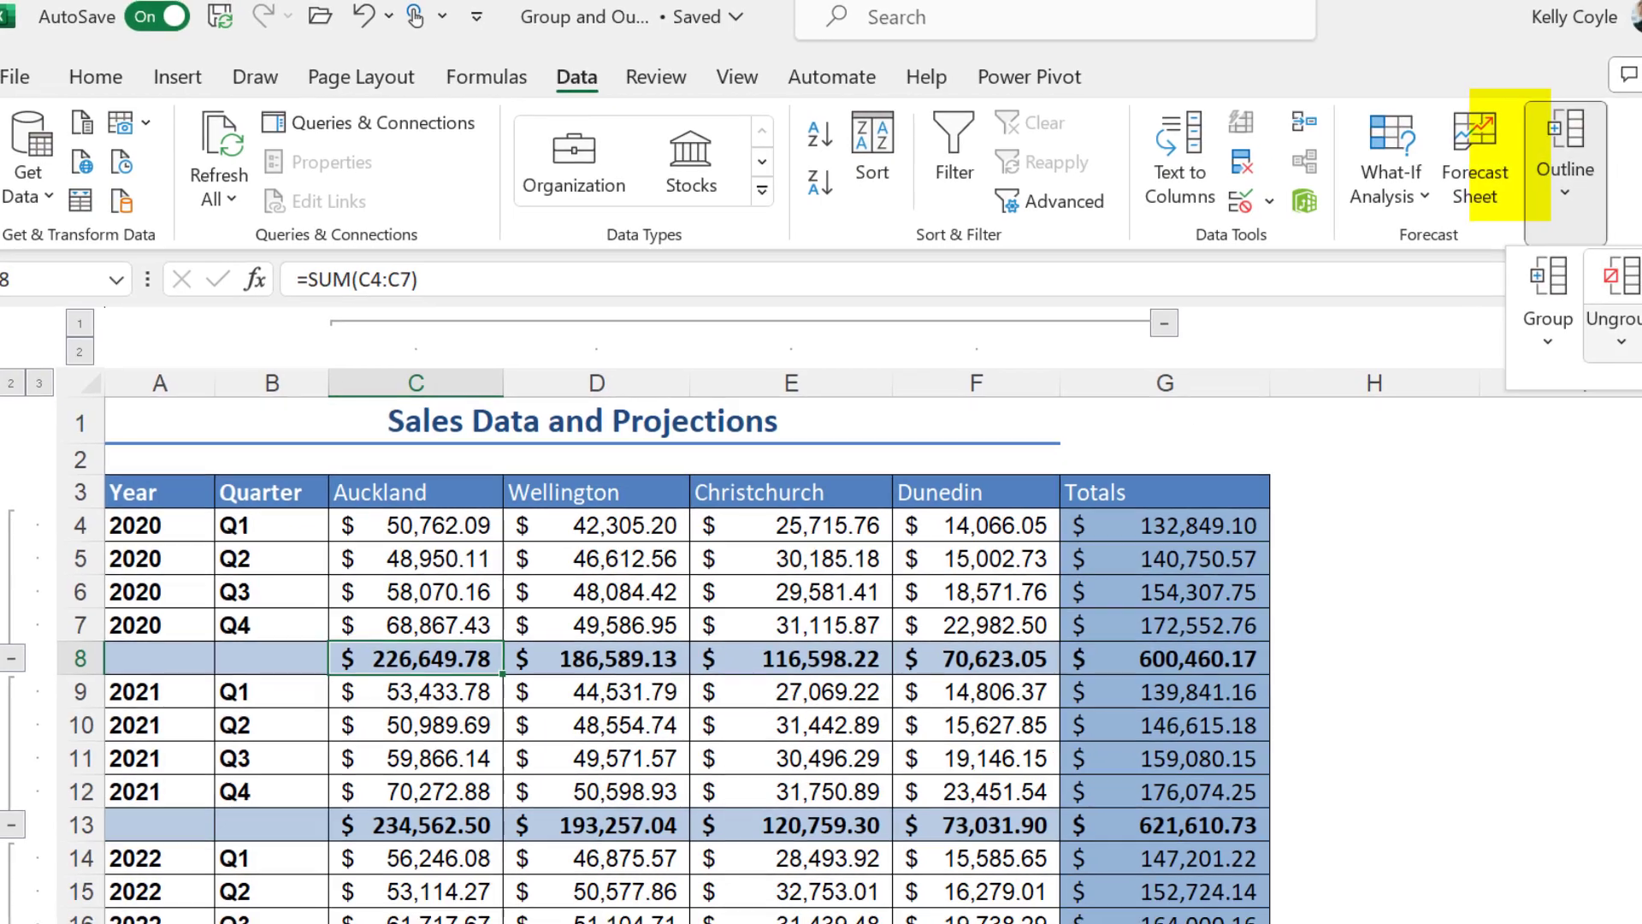
click(1636, 343)
click(1455, 409)
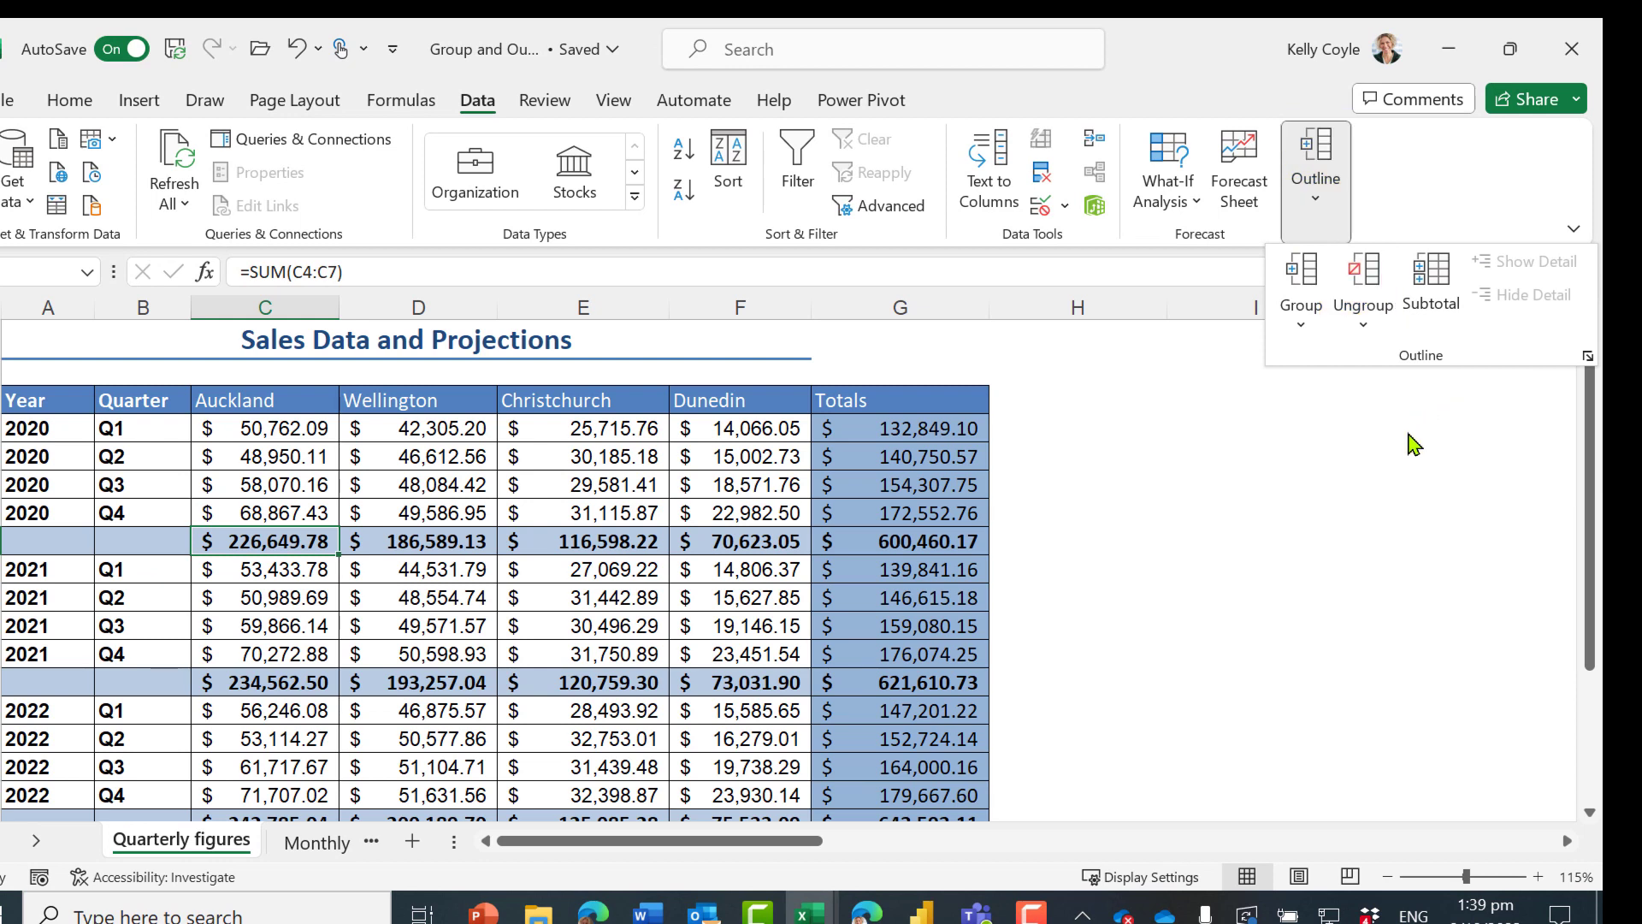
click(1301, 322)
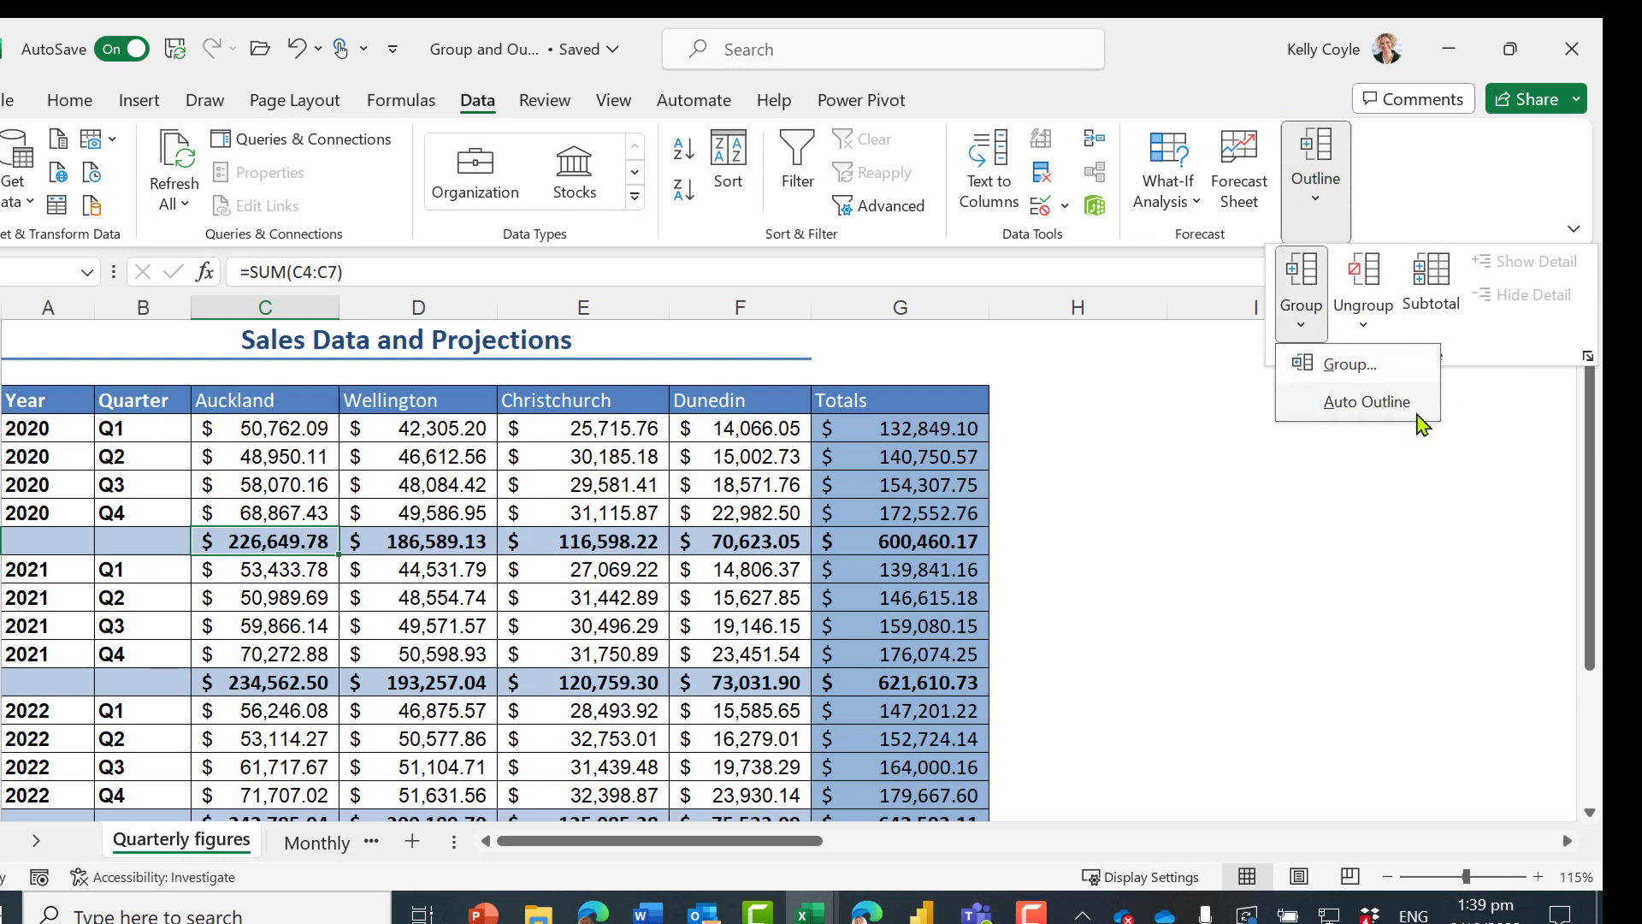
click(1407, 400)
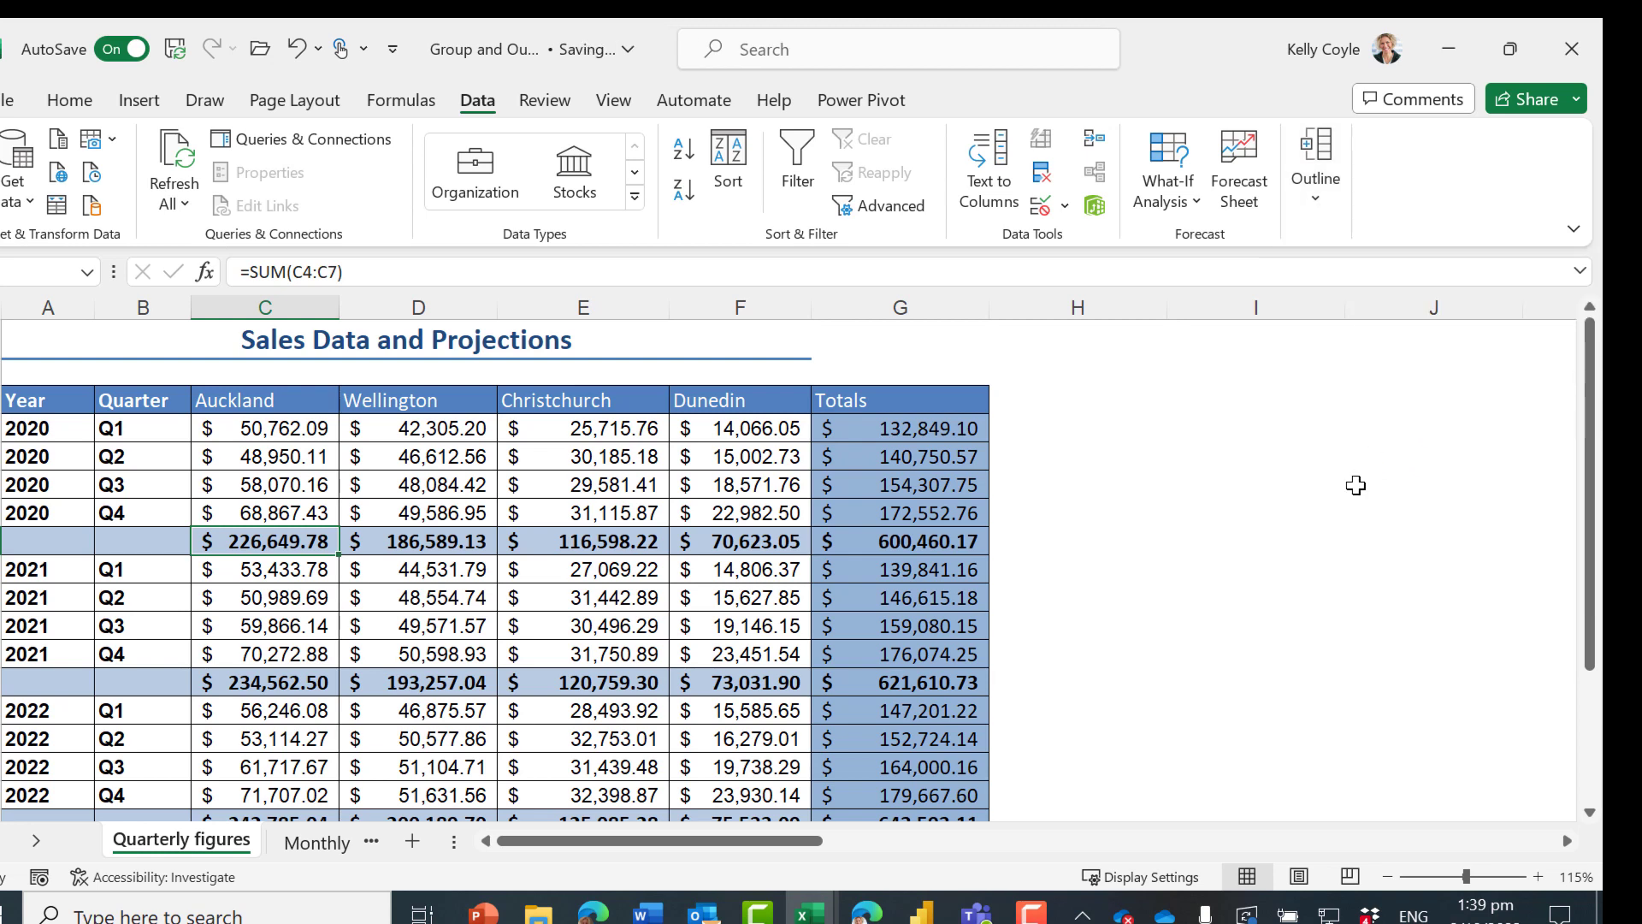
Group the Wellington, Christchurch and Dunedin columns, D to F, manually
drag(447, 305, 725, 316)
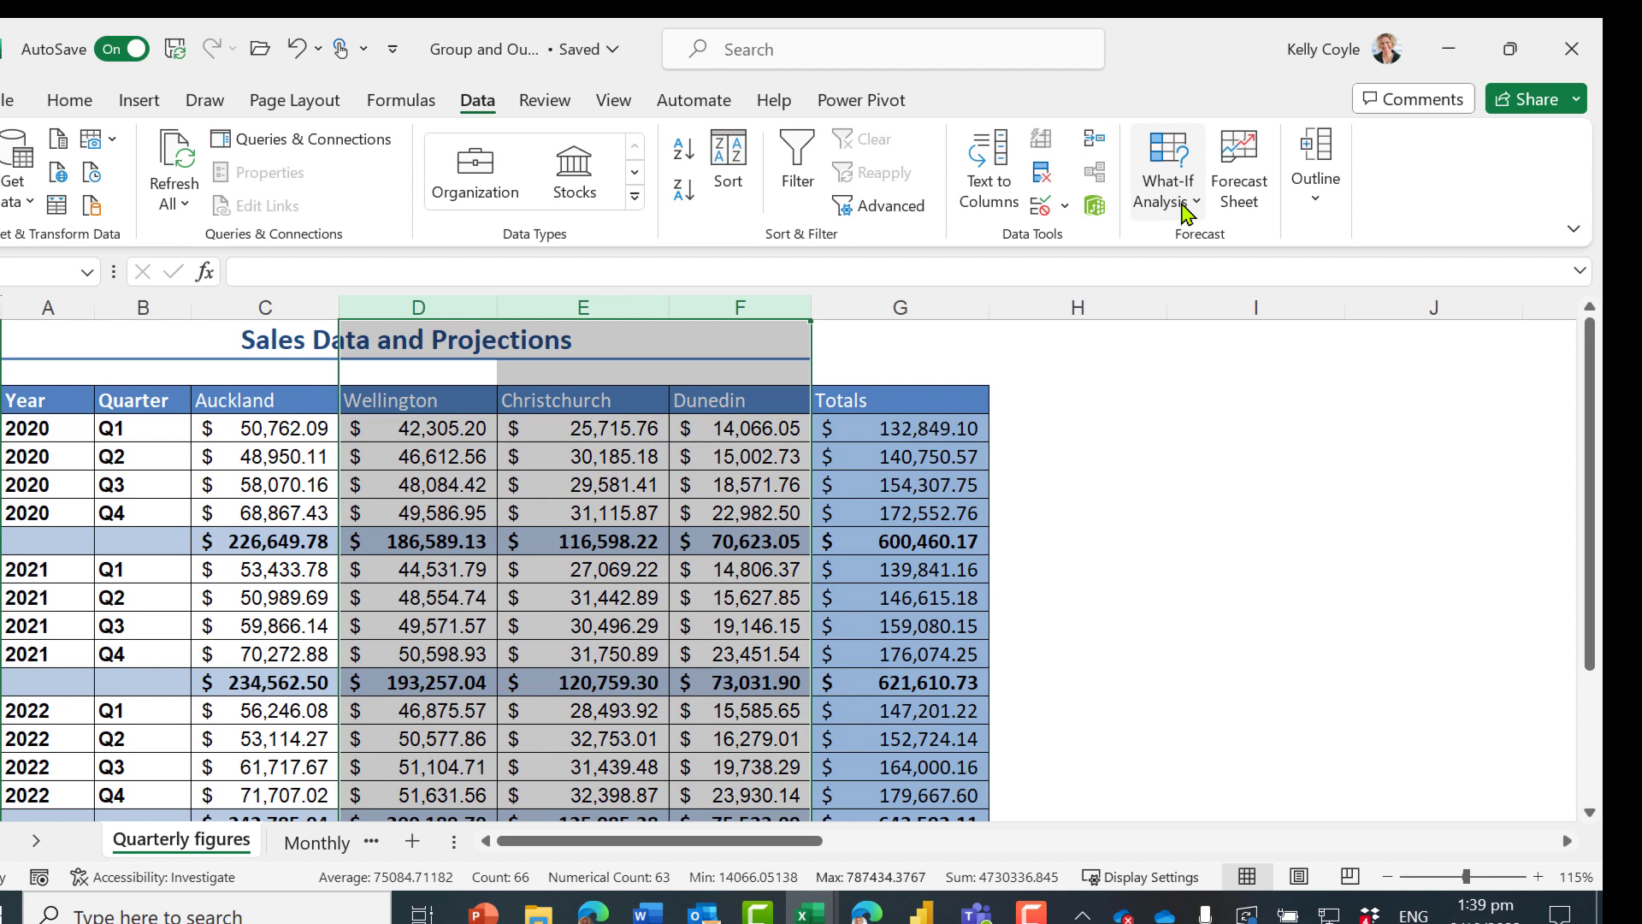
click(1316, 180)
click(1317, 320)
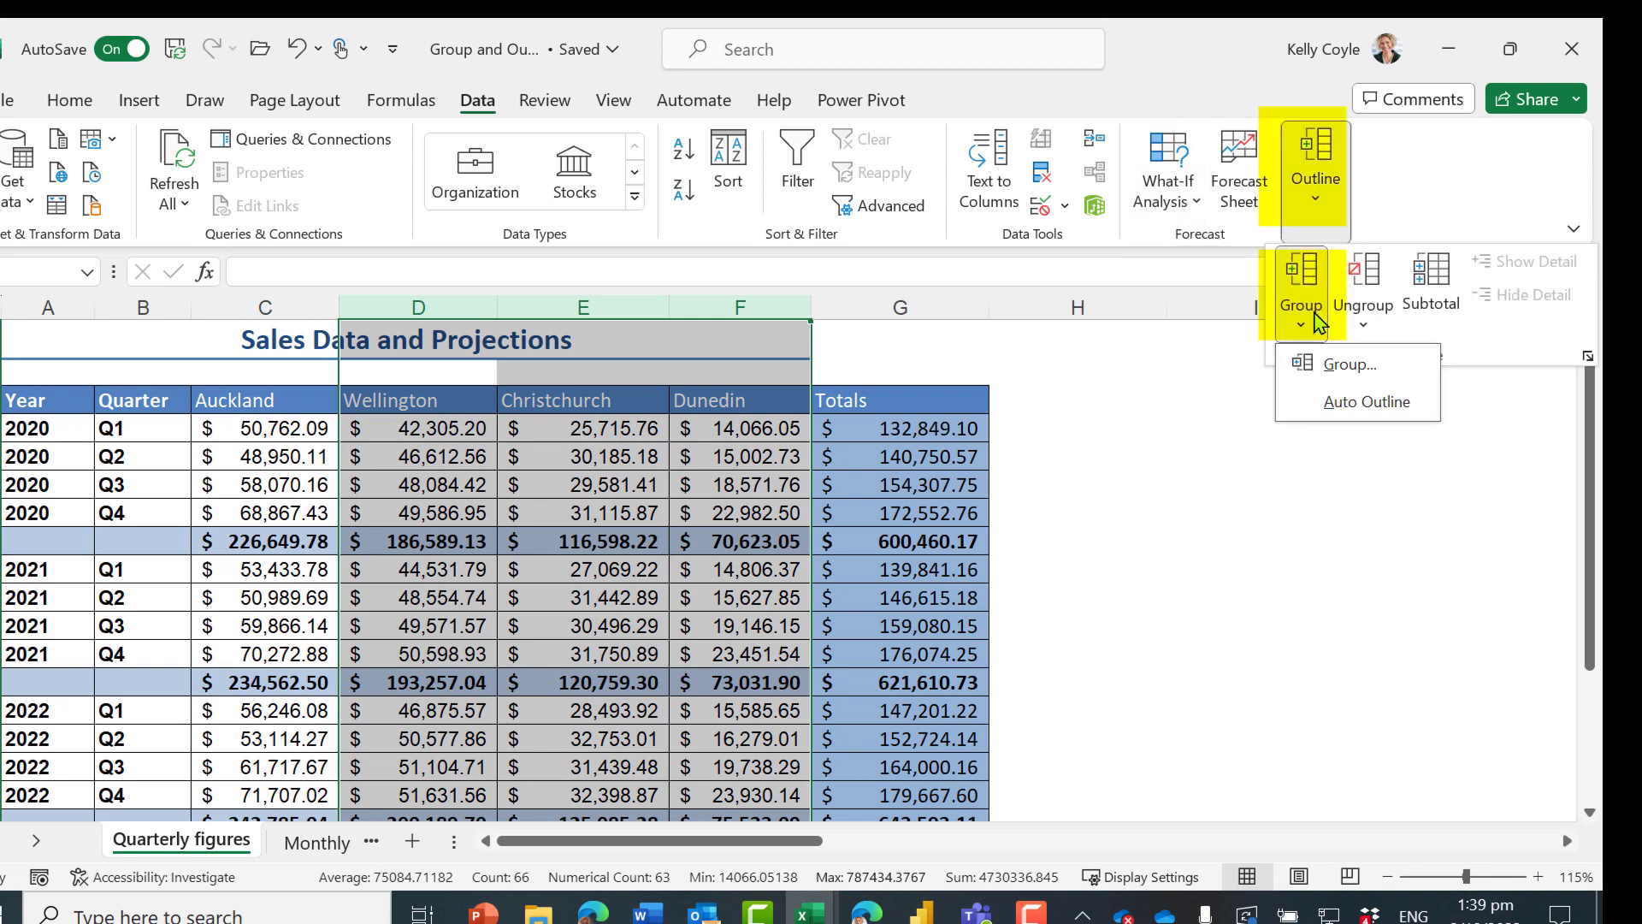
click(1327, 365)
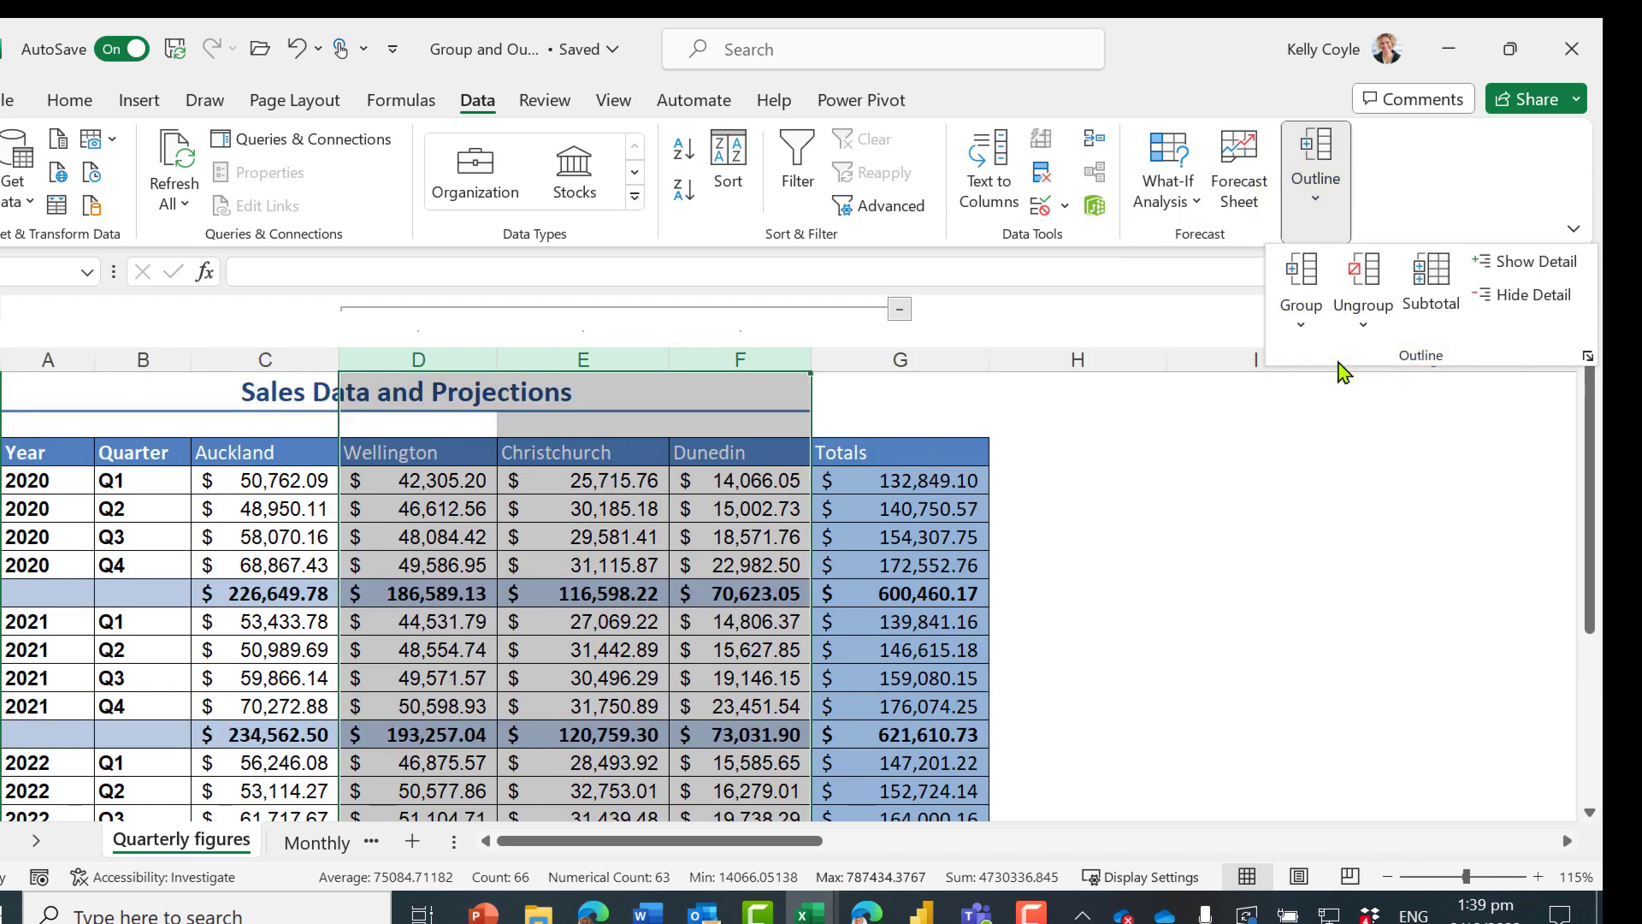
Collapse and re-expand the Wellington to Dunedin column group to check it, and deselect the columns
click(900, 311)
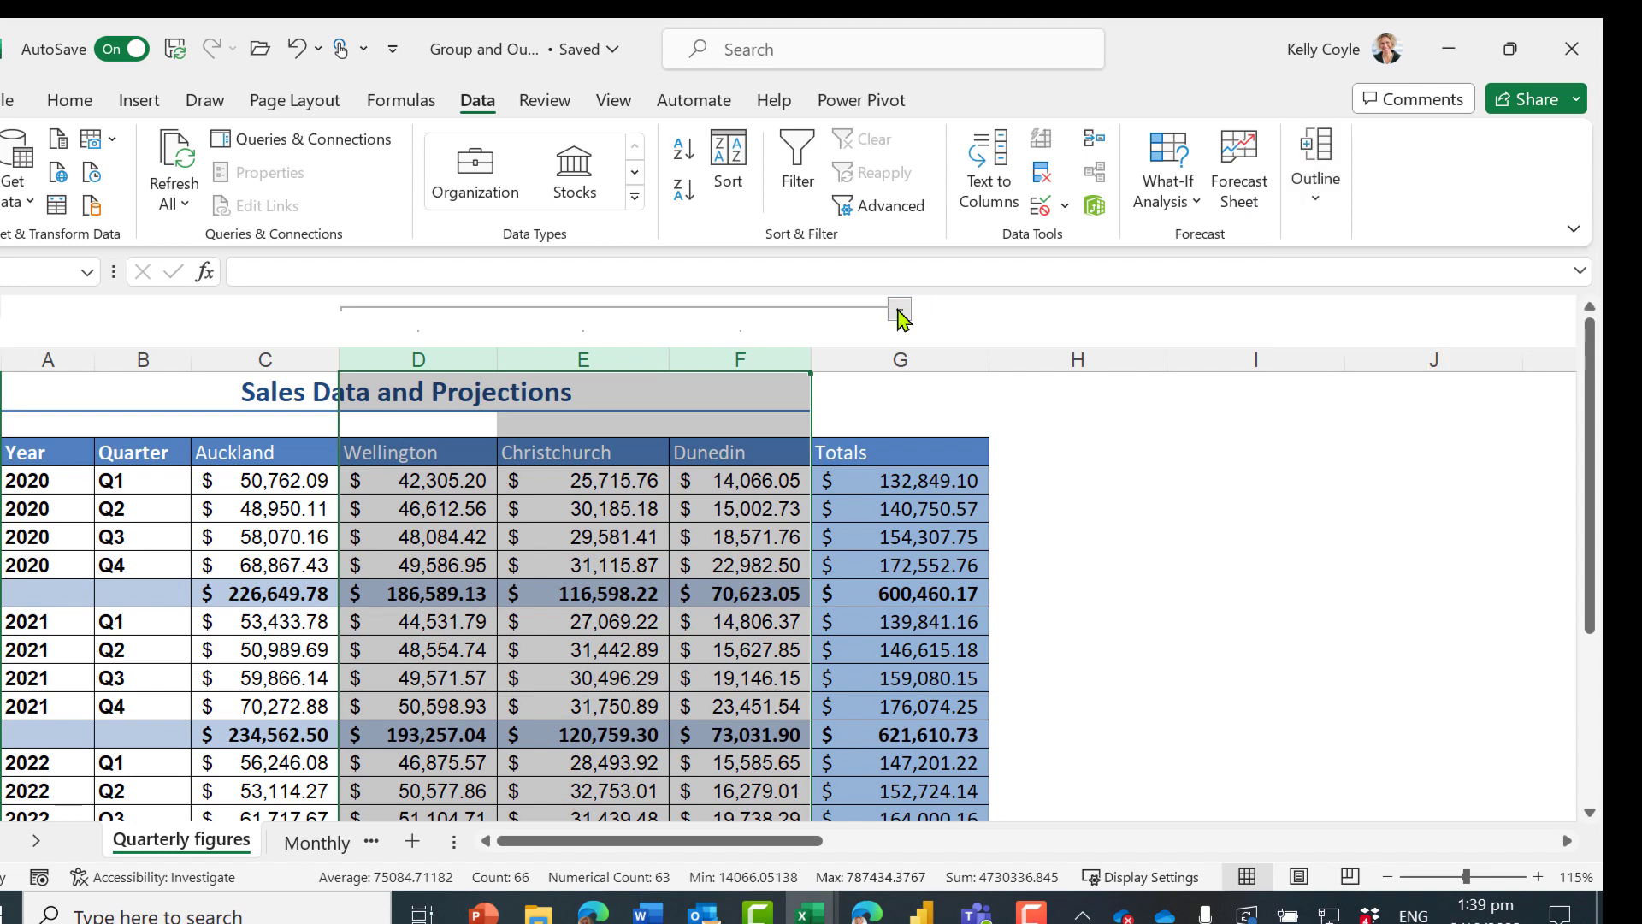
click(900, 312)
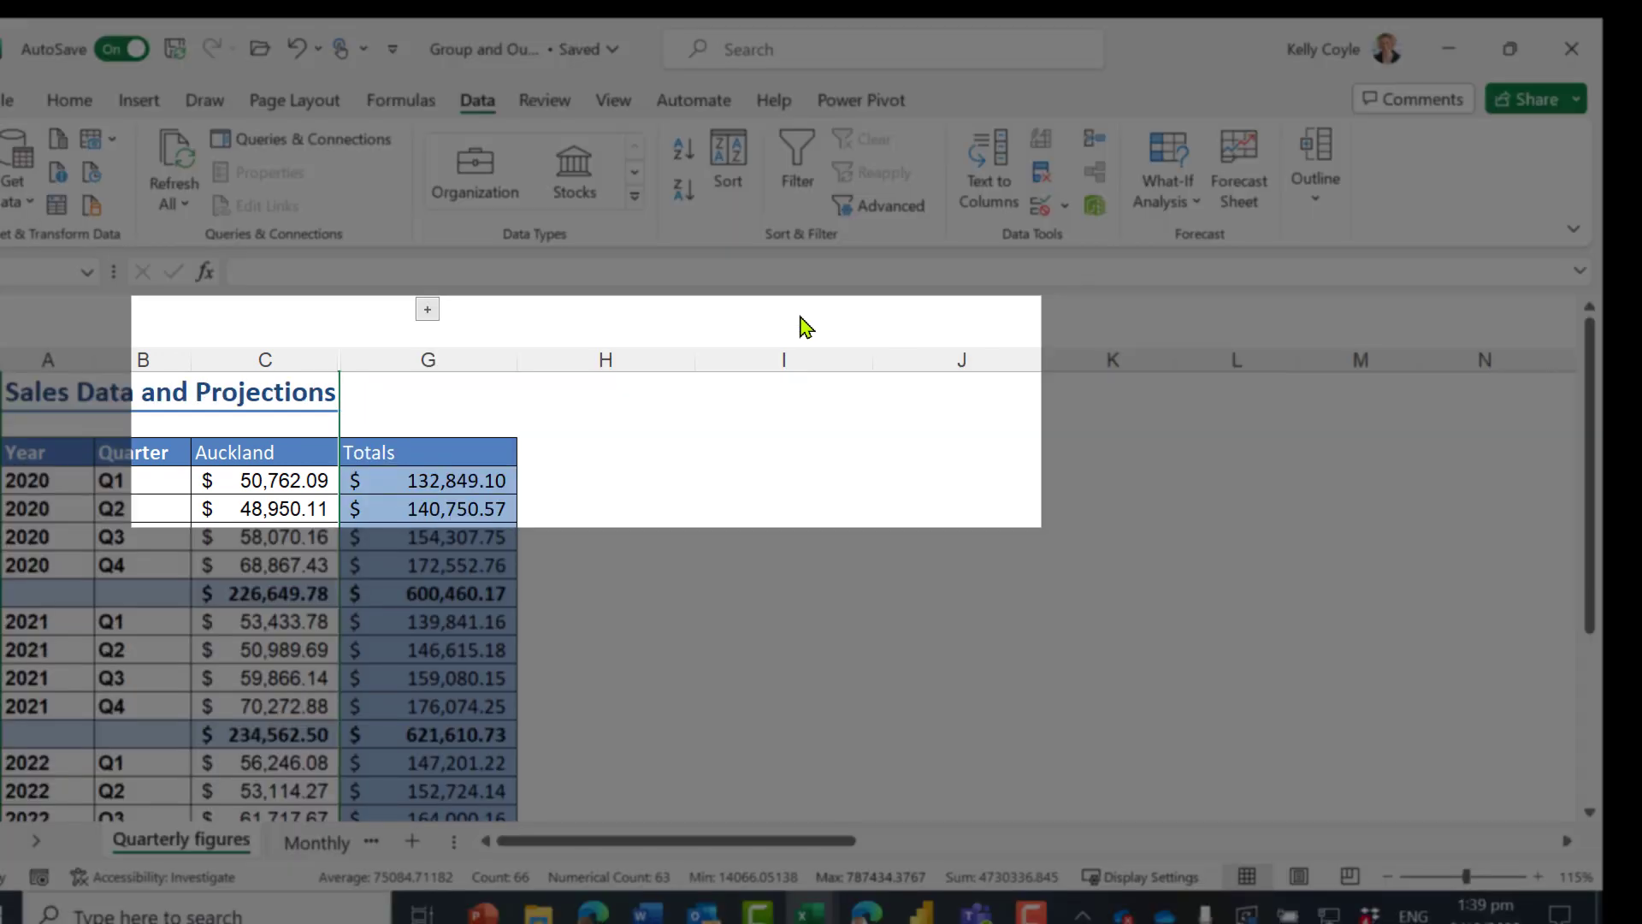
click(428, 309)
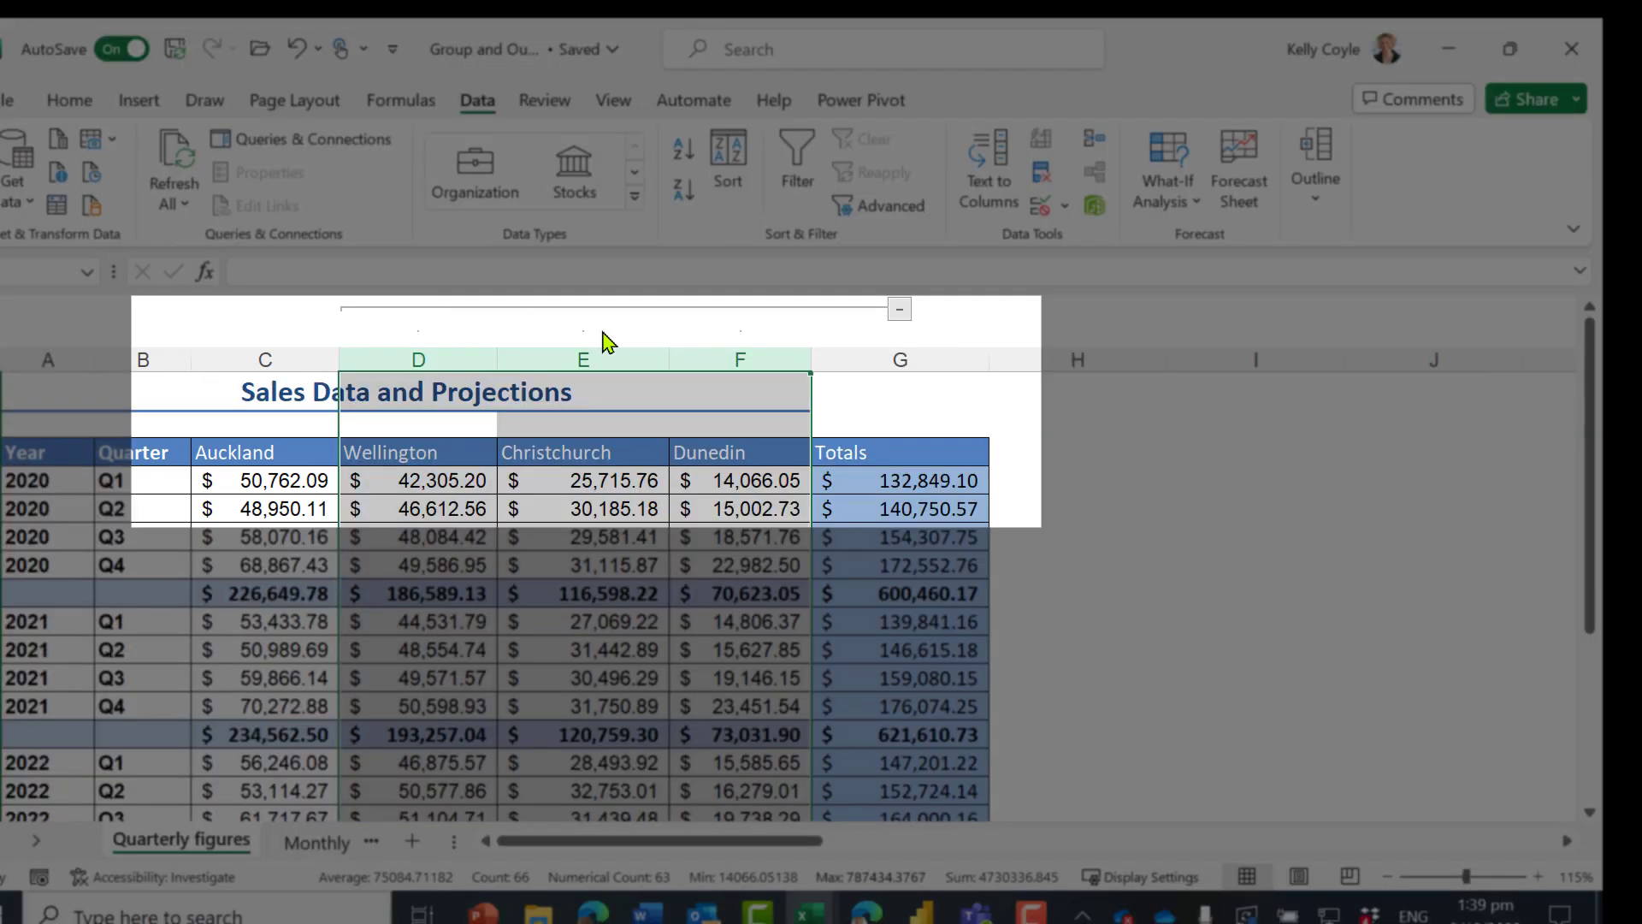
click(1197, 414)
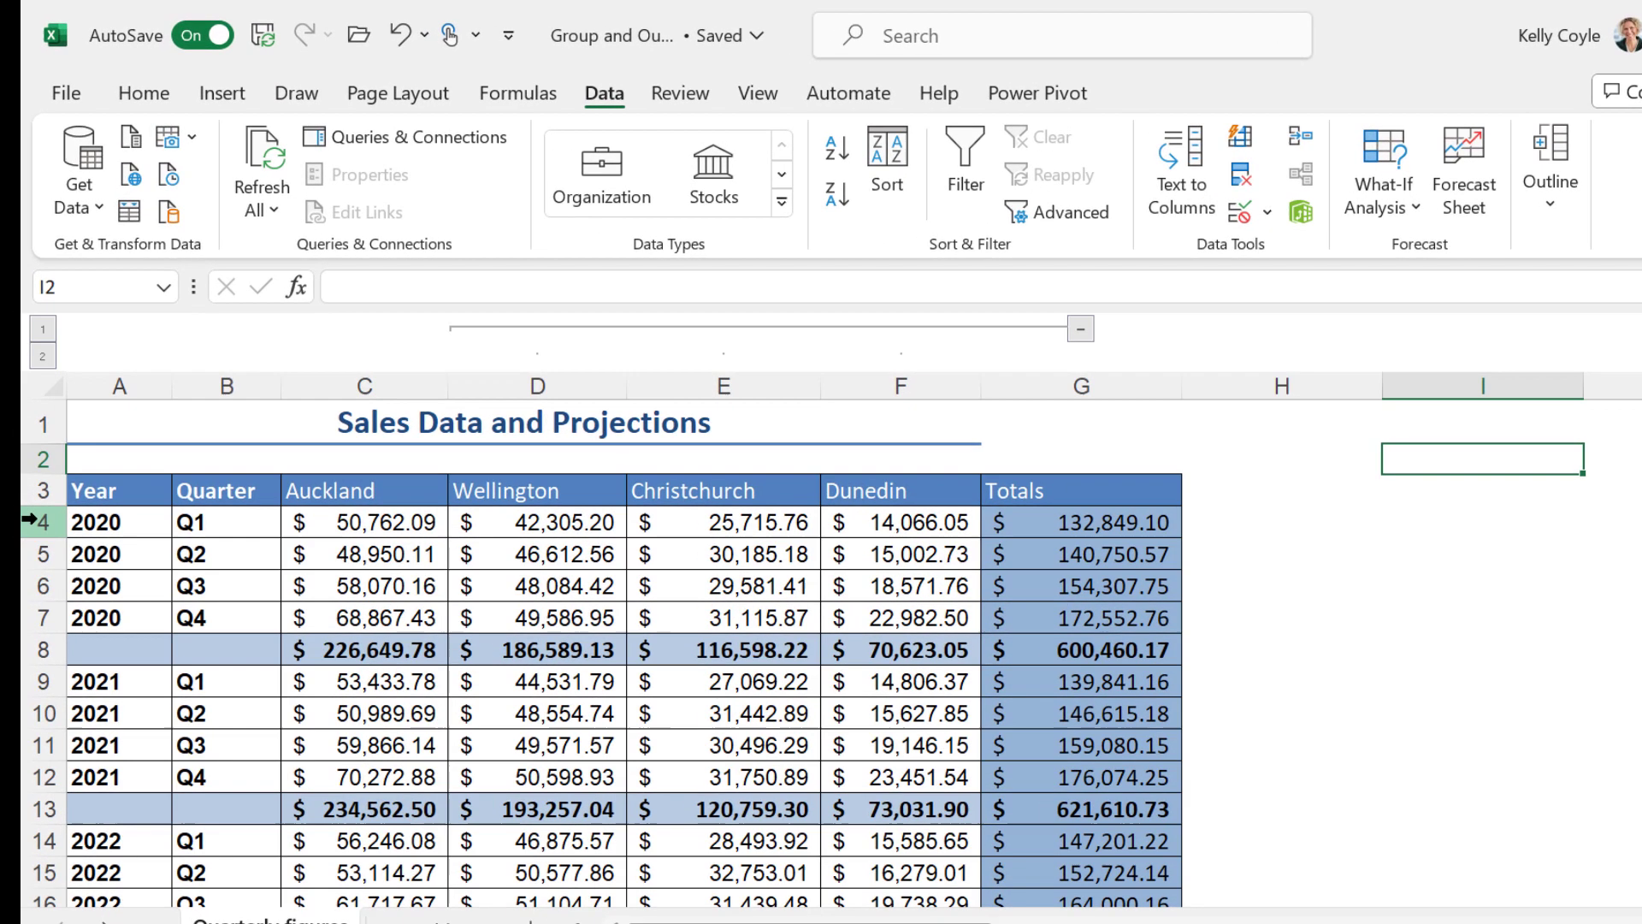
Group rows 5 to 8, covering 2020 Q2 to Q4 and the 2020 total
click(29, 520)
drag(30, 554, 33, 637)
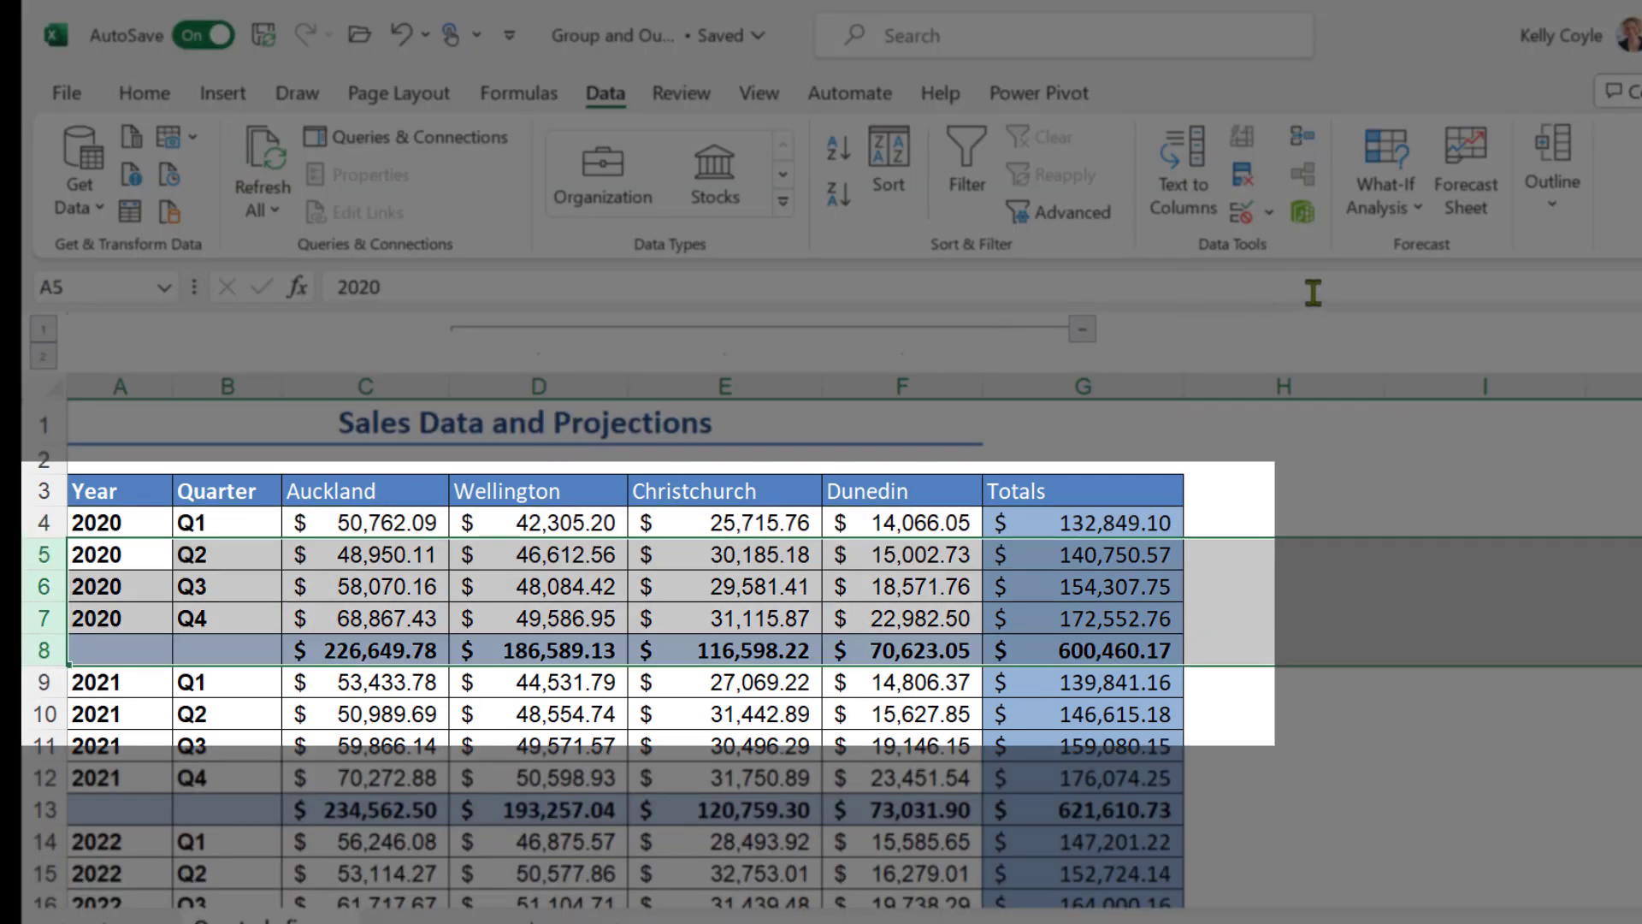
click(1556, 208)
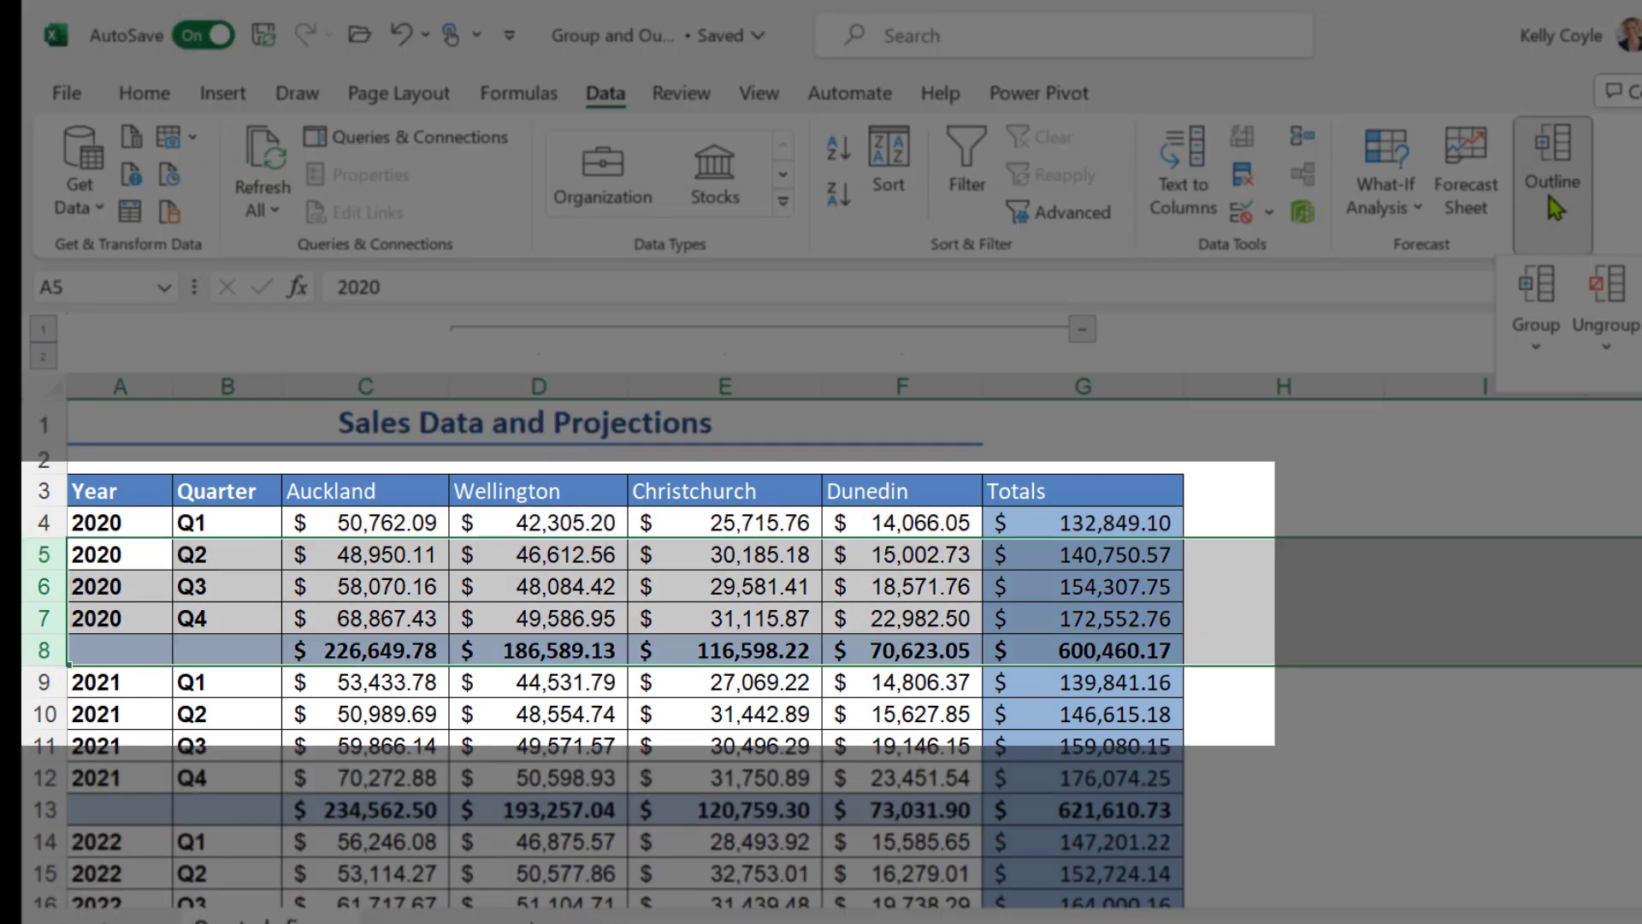
click(1531, 325)
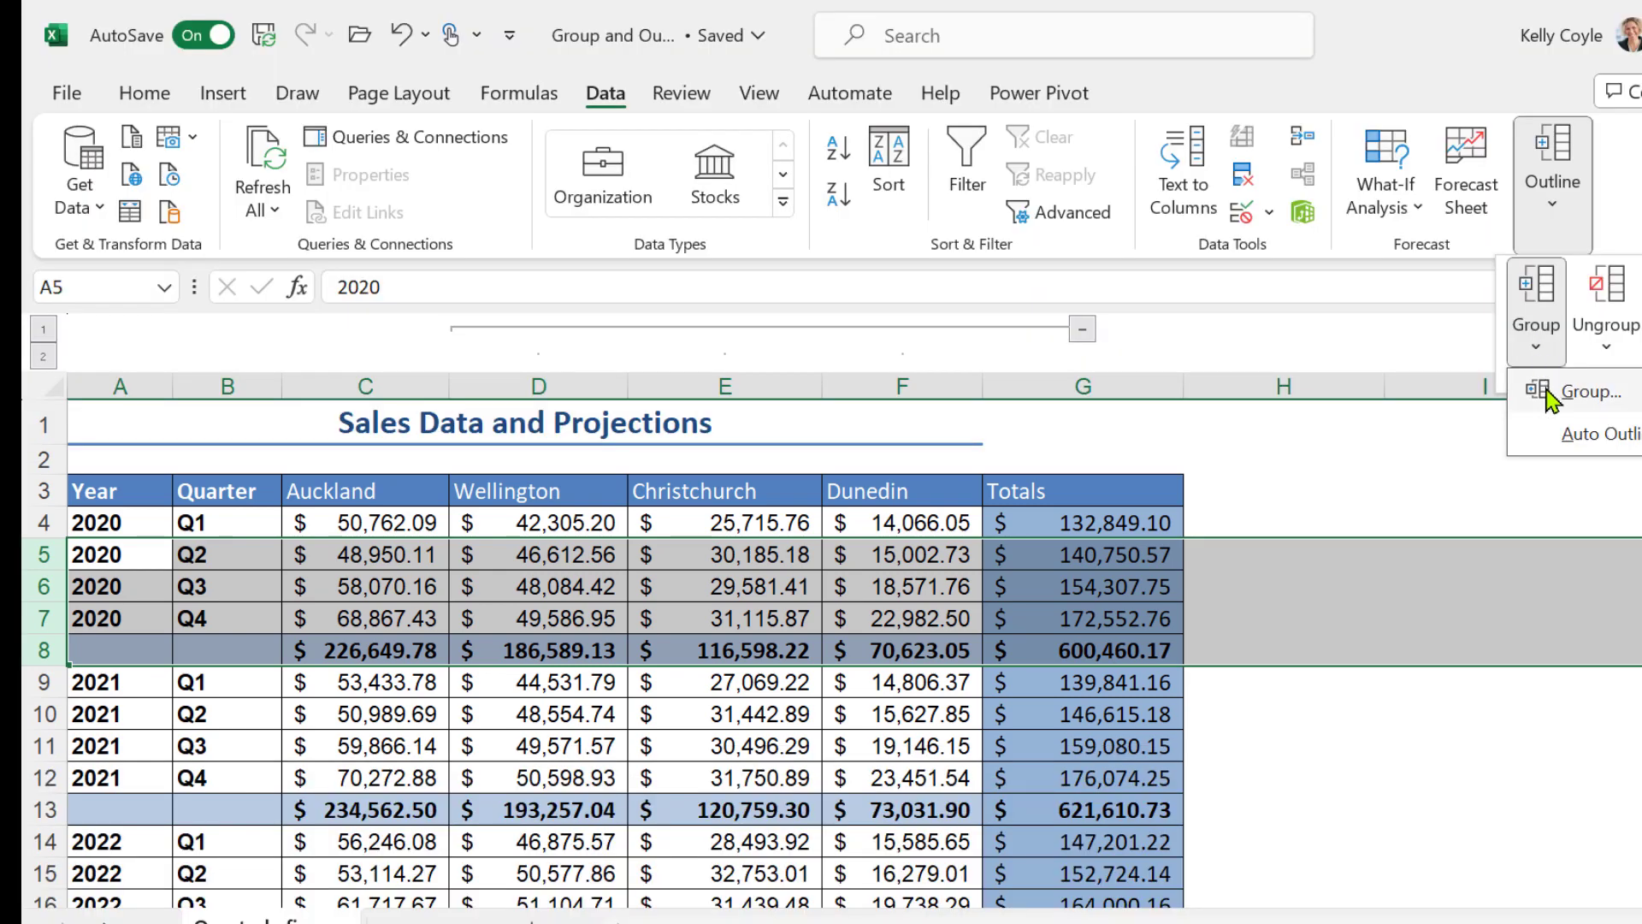
click(1565, 385)
Group rows 10 to 13, covering 2021 Q2 to Q4 and the 2021 total
scroll(366, 548, down, 2)
drag(102, 540, 104, 635)
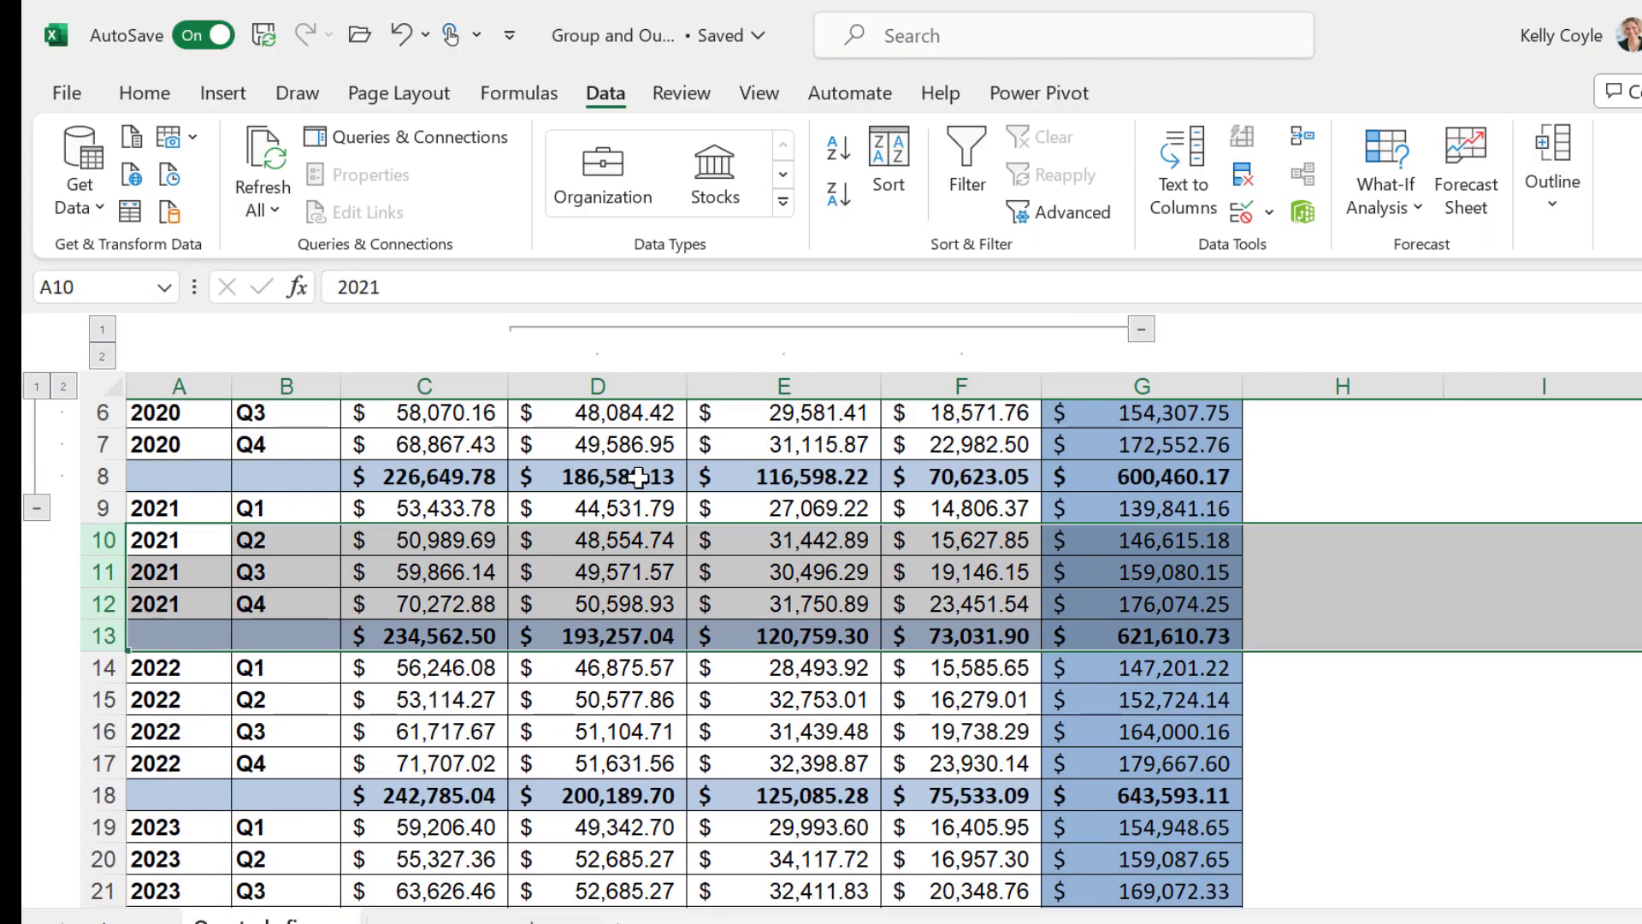
click(1551, 208)
click(1534, 346)
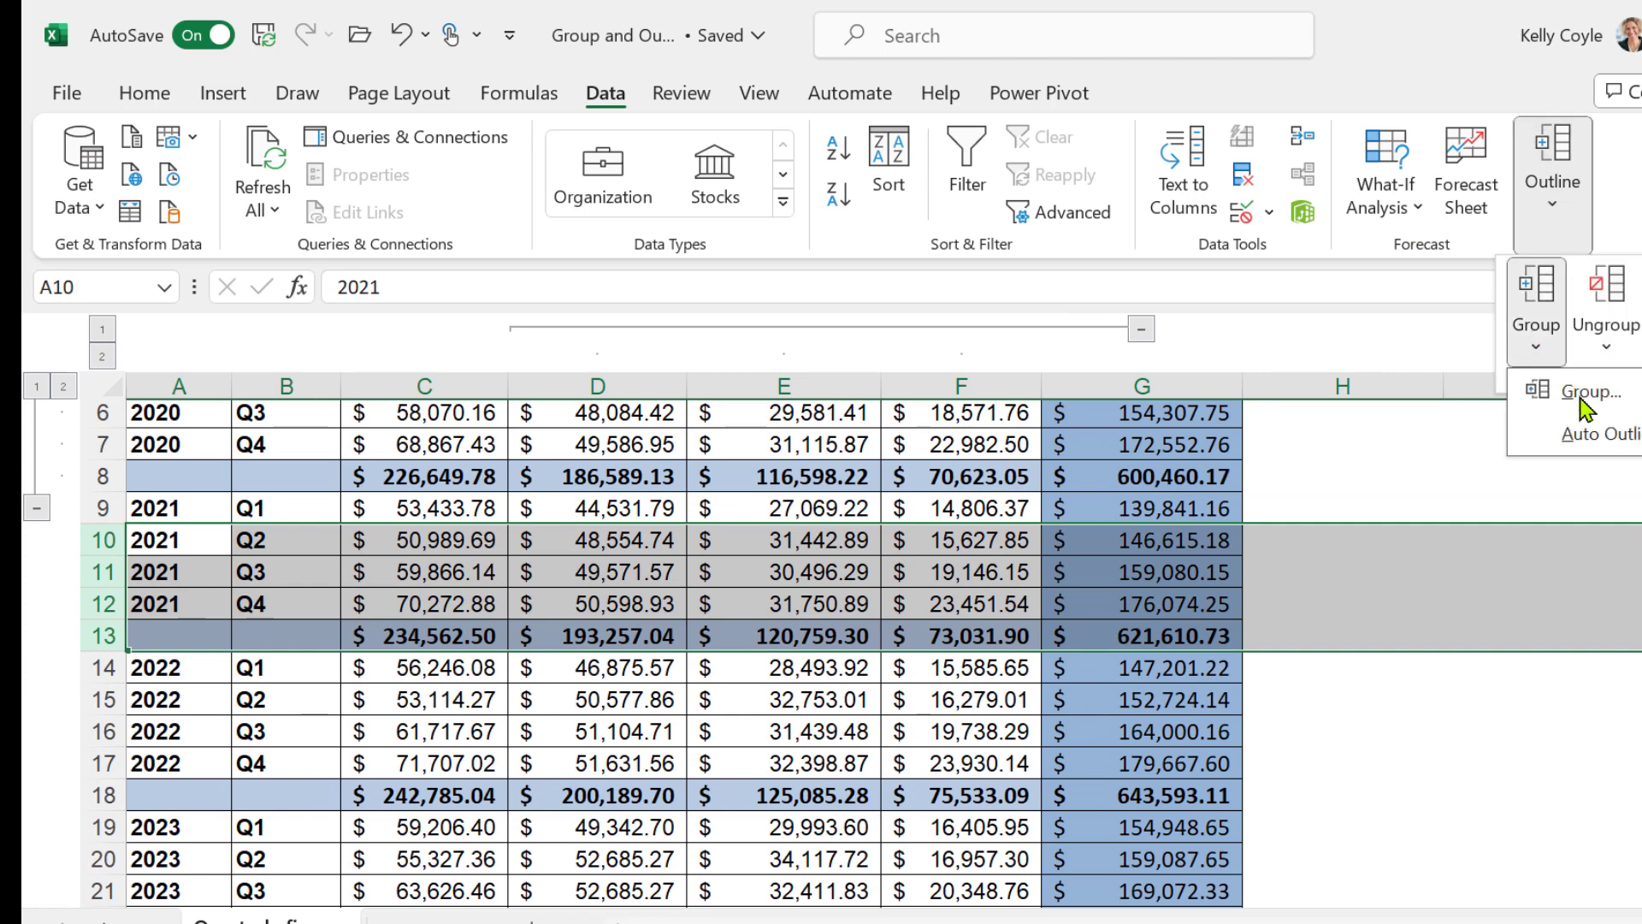
click(1591, 390)
click(453, 612)
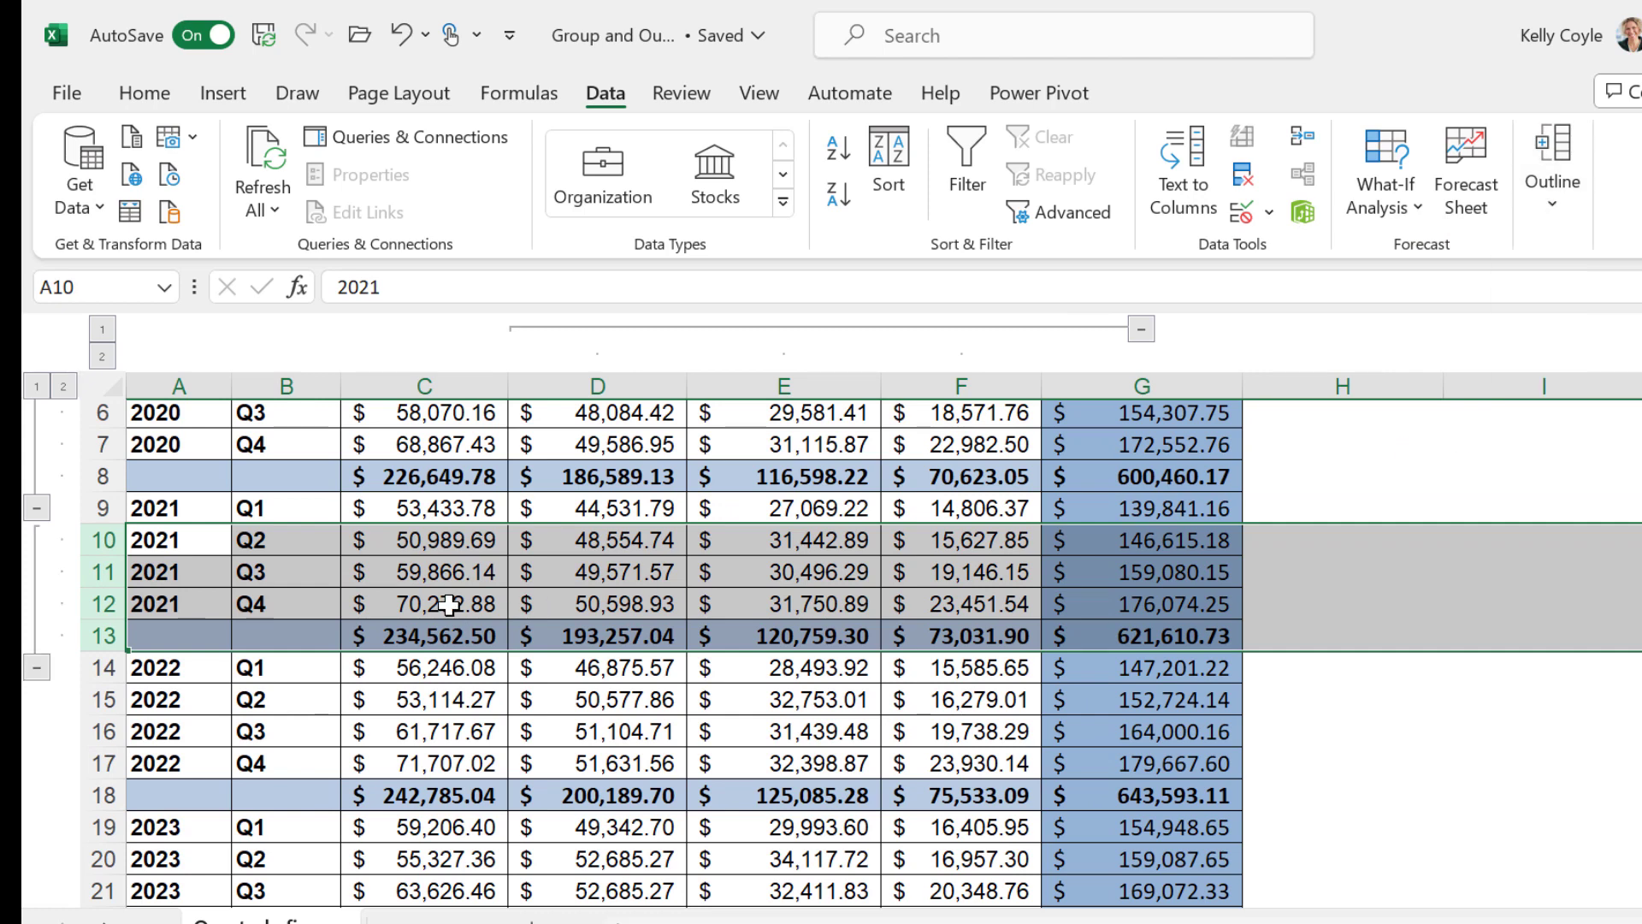
Group rows 15 to 18, covering 2022 Q2 to Q4 and the 2022 total
scroll(257, 599, down, 2)
click(86, 518)
drag(86, 517, 103, 621)
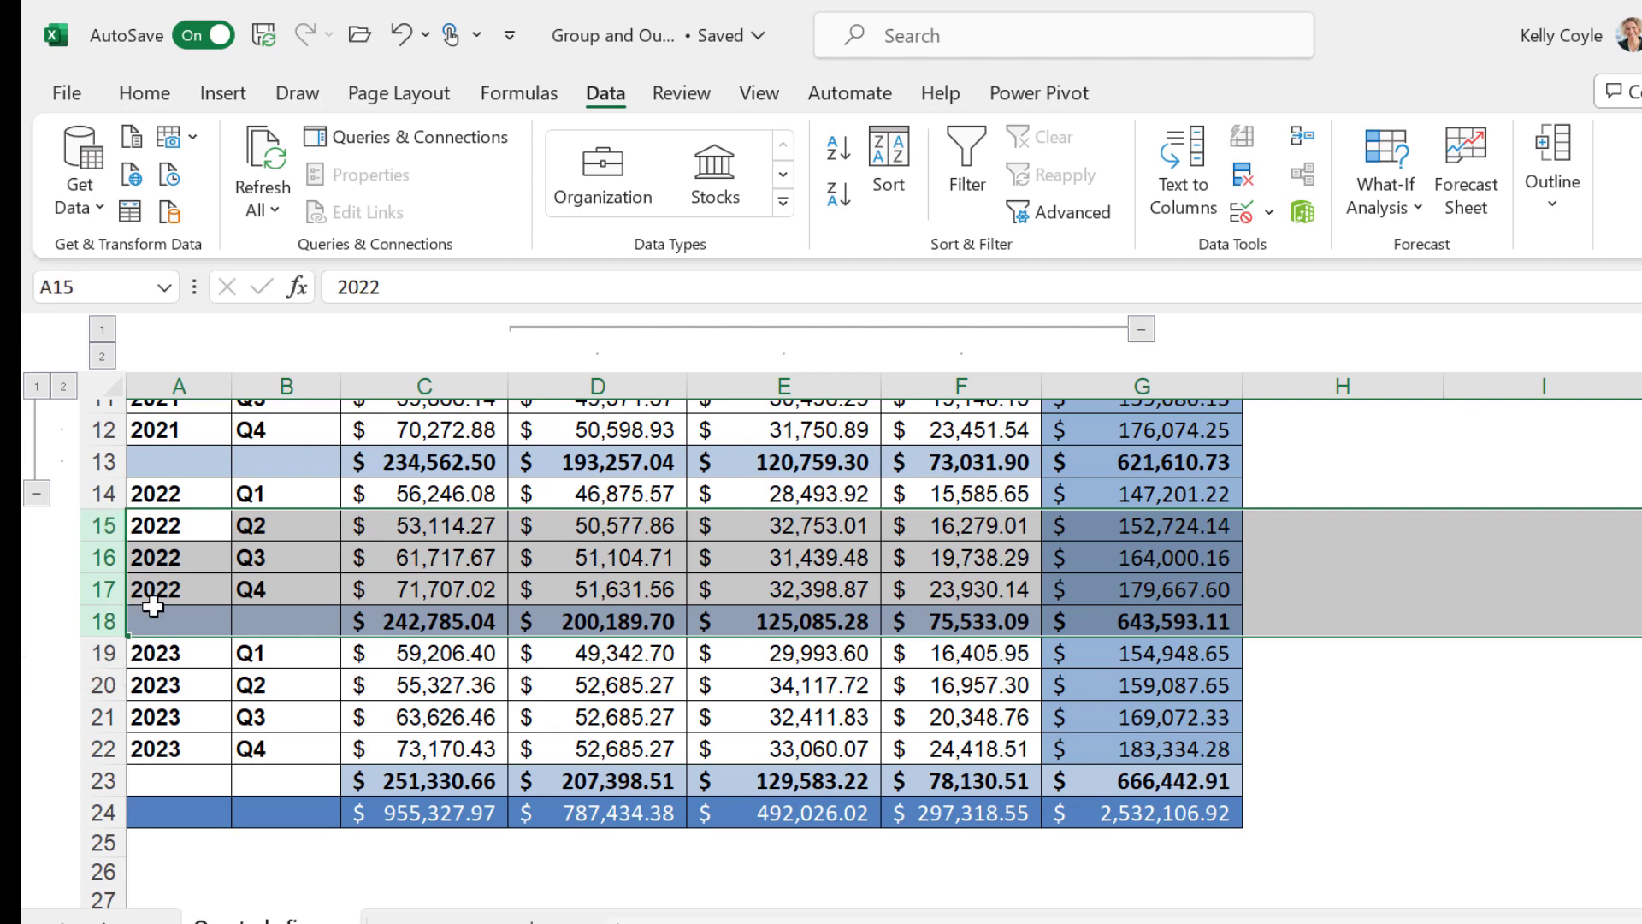
click(1550, 205)
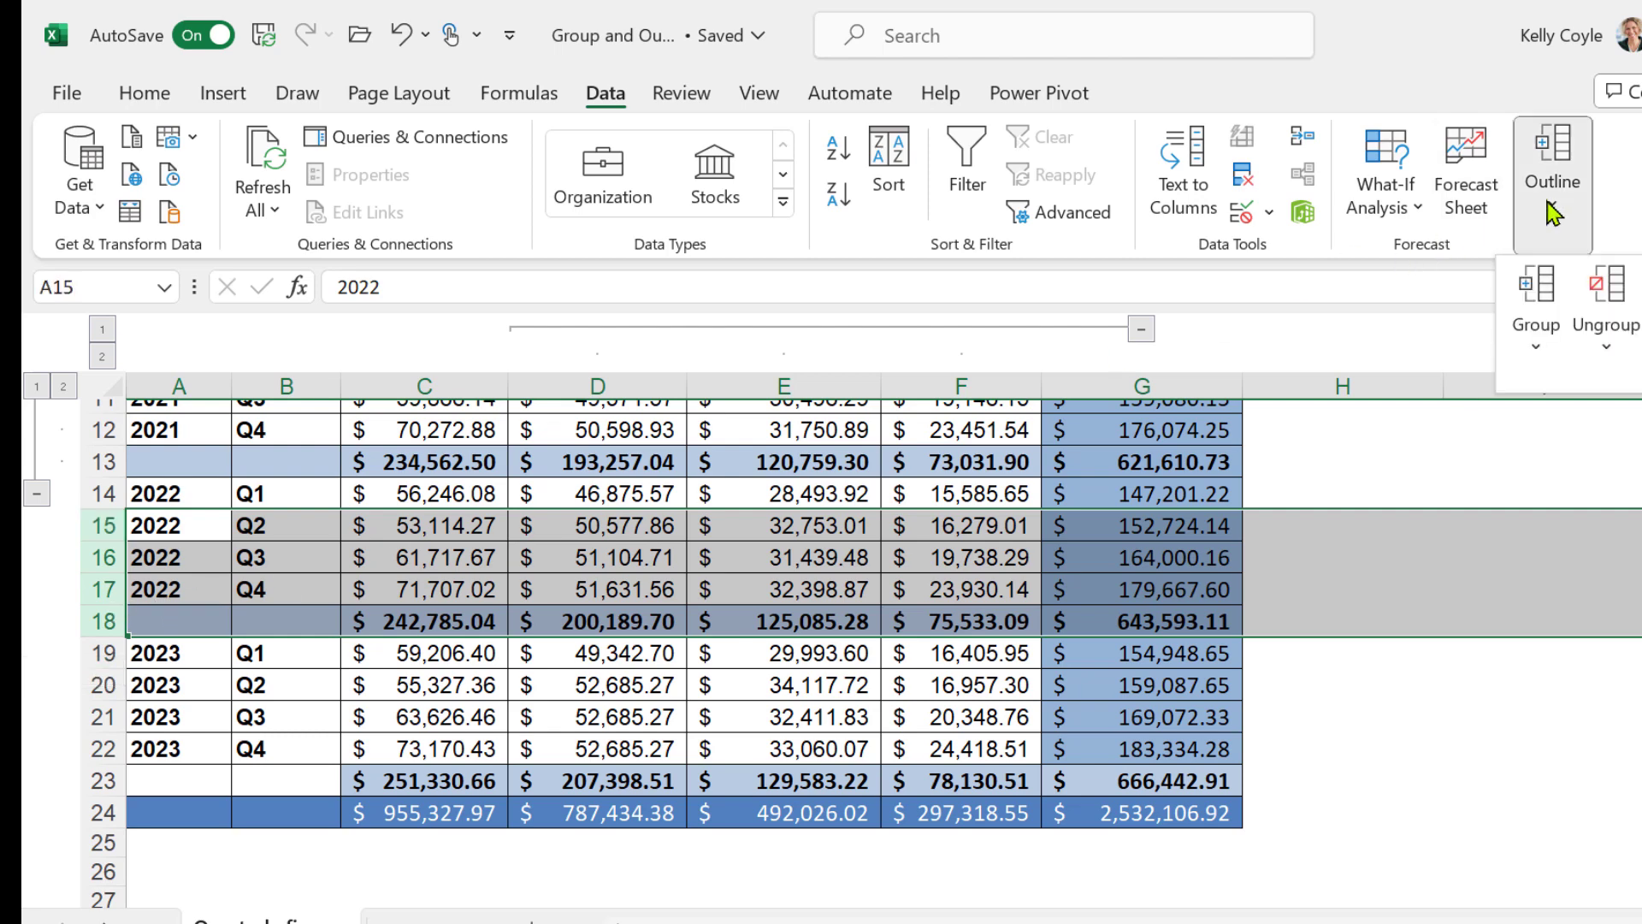
click(1555, 292)
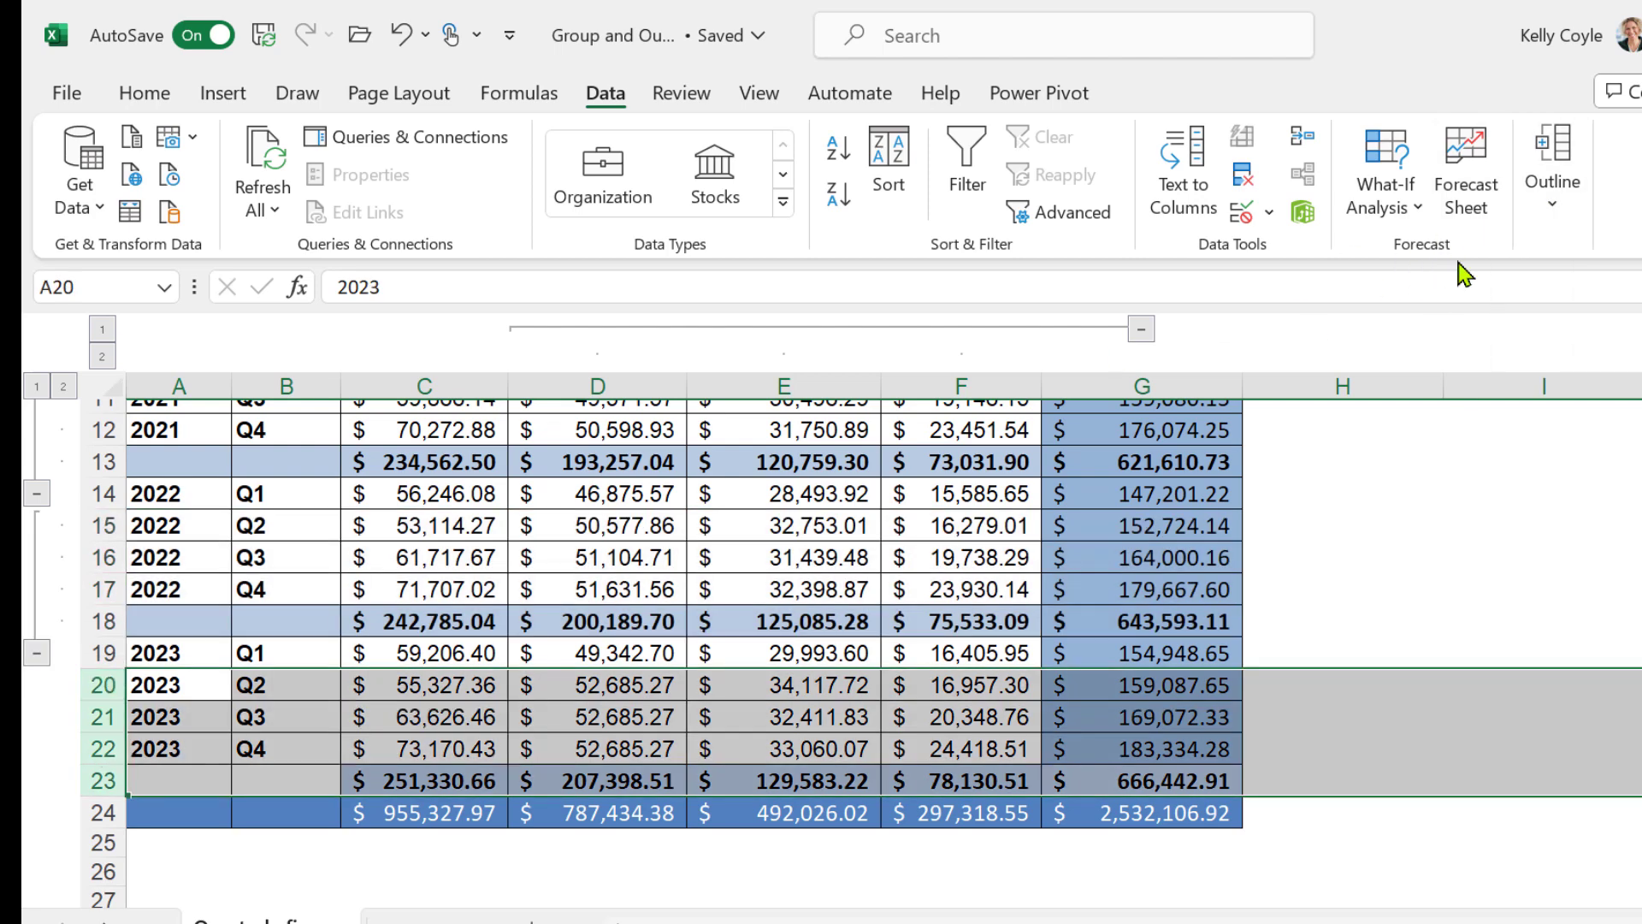
Group rows 20 to 23, covering 2023 Q2 to Q4 and the 2023 total
click(1562, 210)
click(1538, 347)
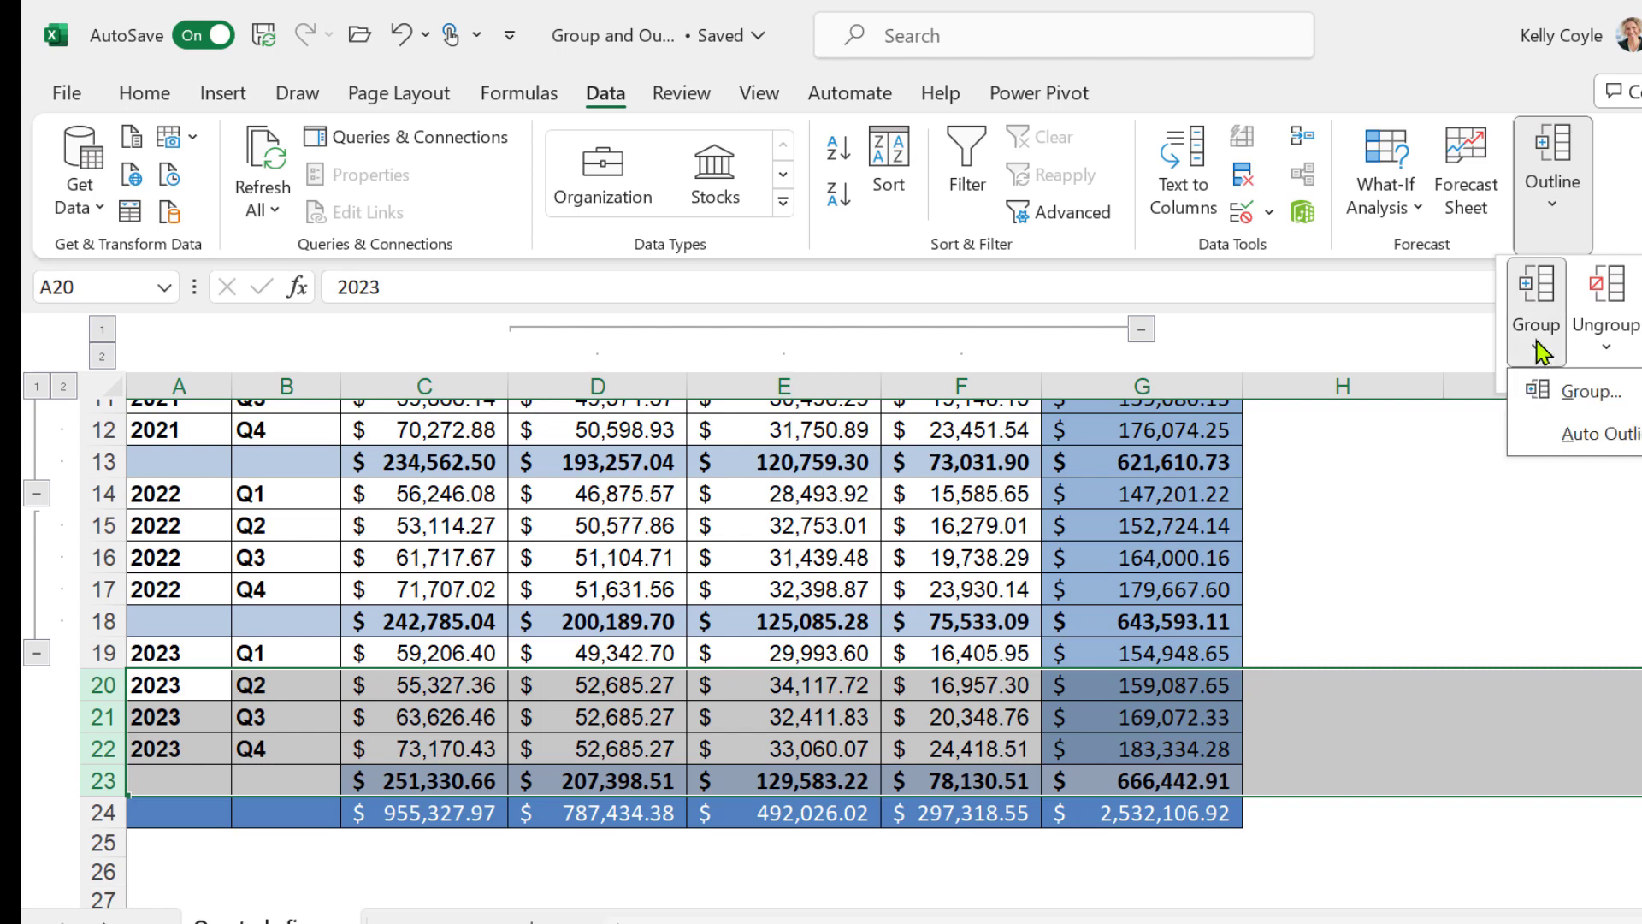
click(1573, 402)
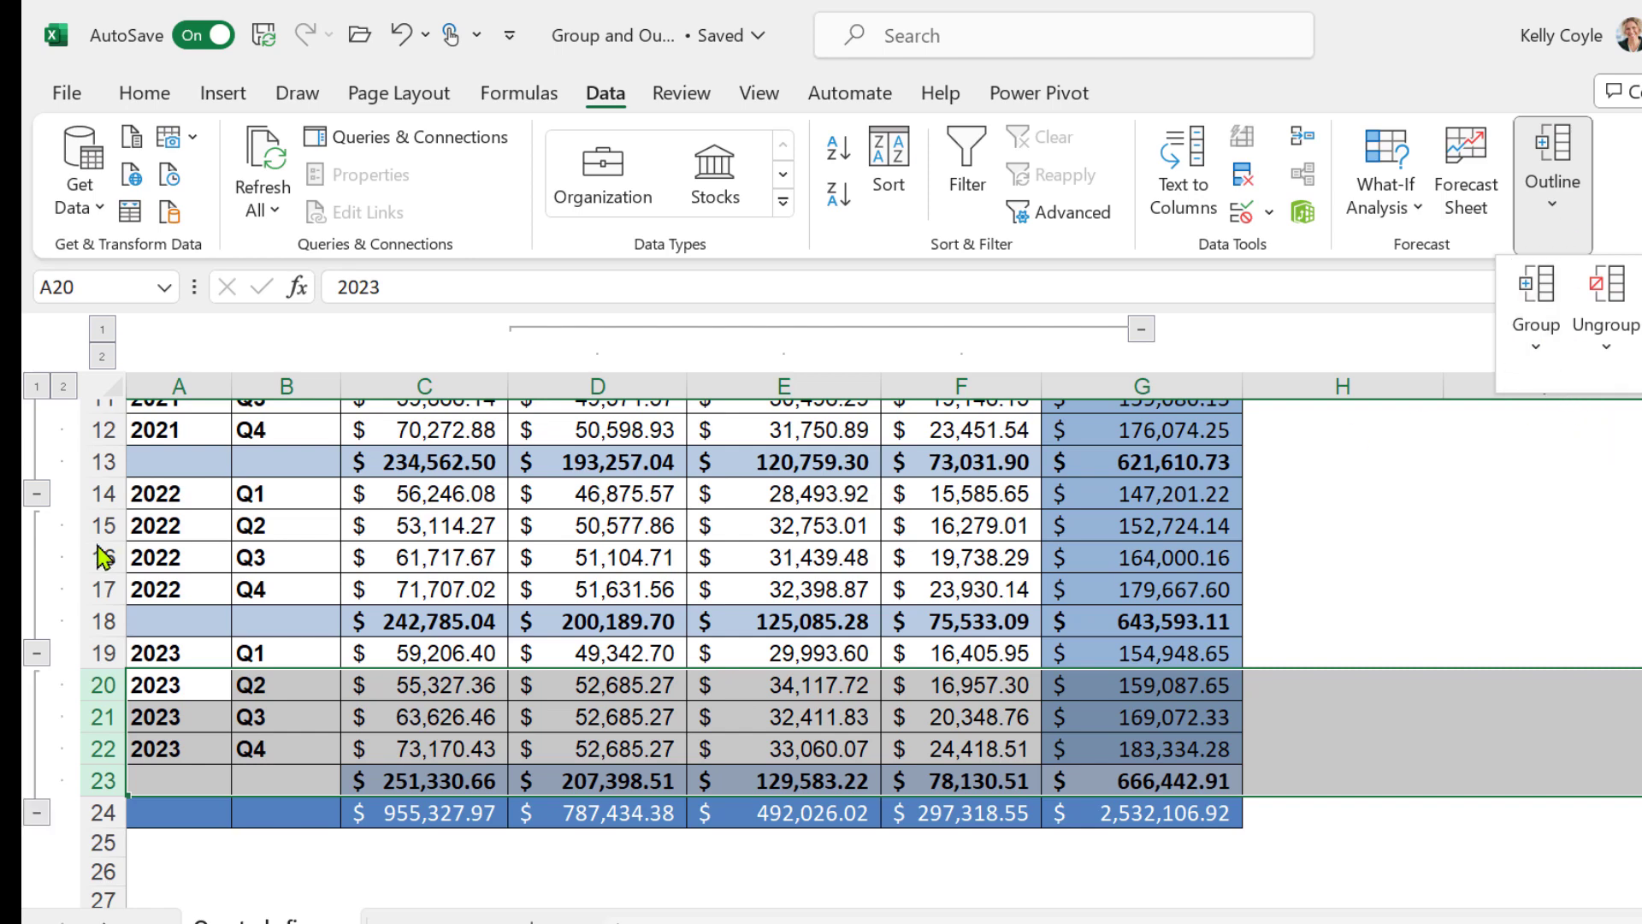
View the rows and columns at outline level 1, and return both to level 2
click(37, 387)
scroll(295, 556, up, 3)
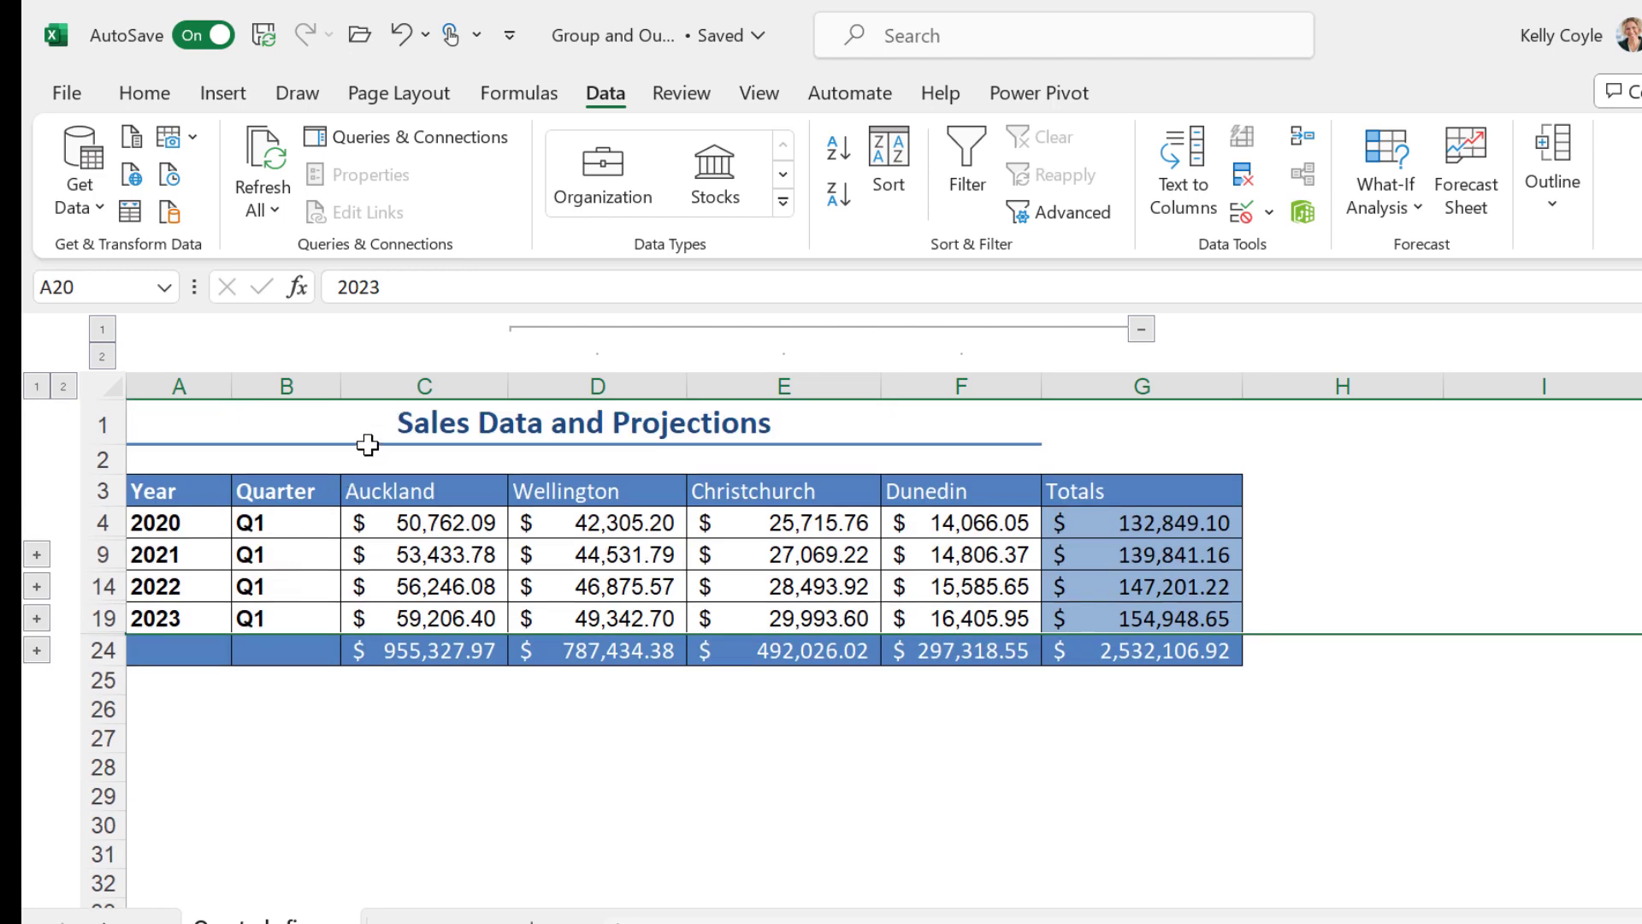
click(102, 331)
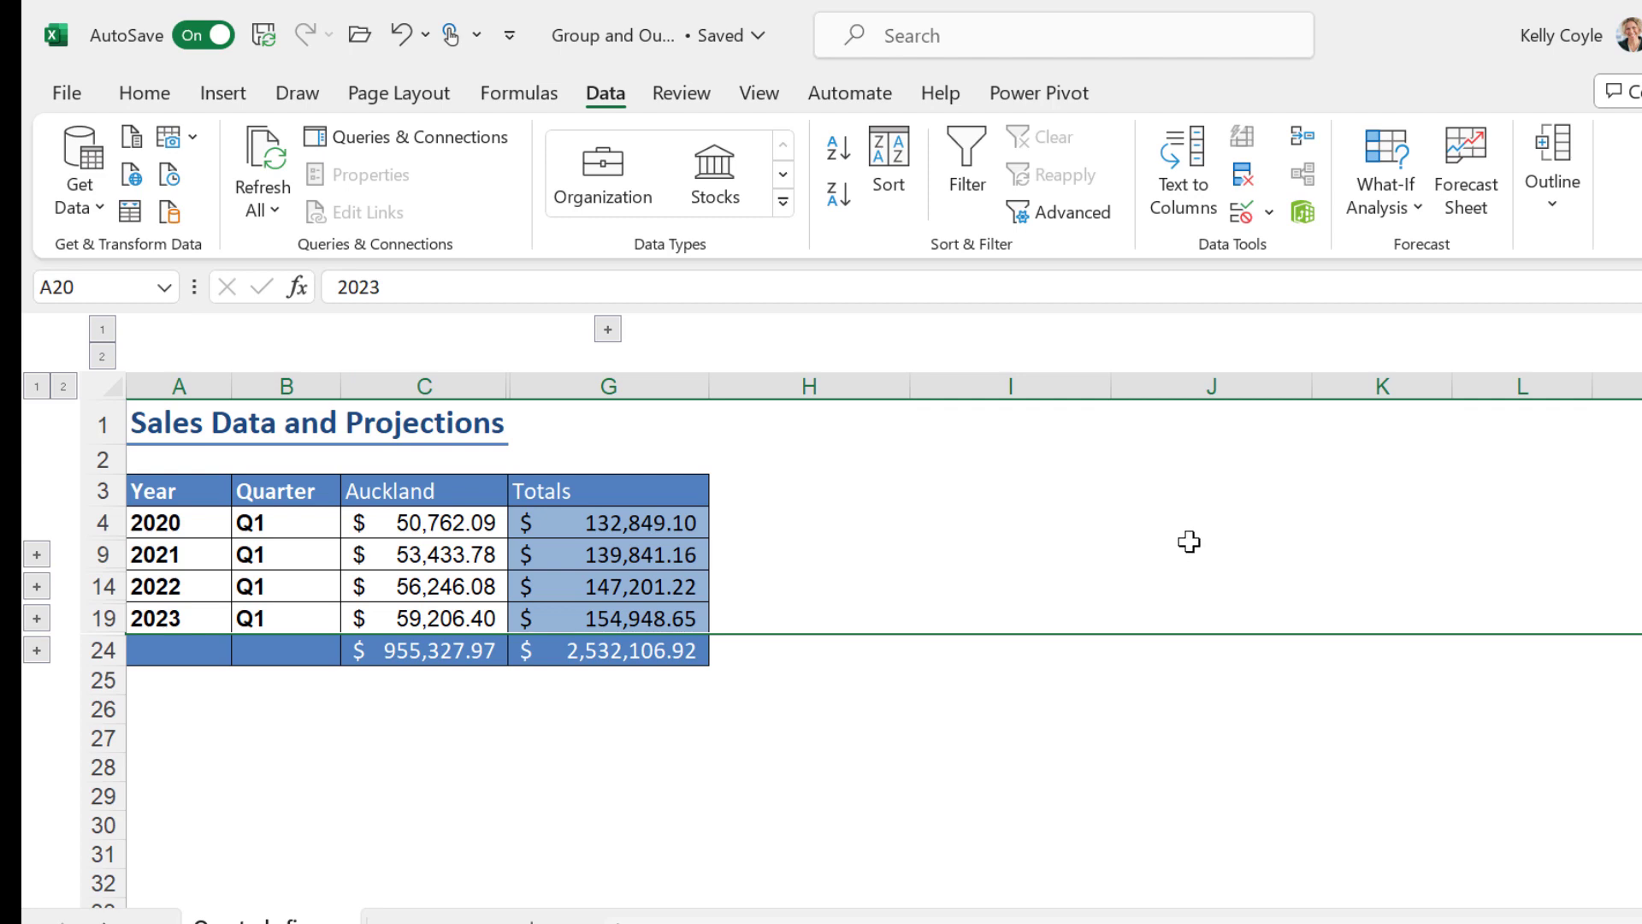
click(102, 356)
click(63, 386)
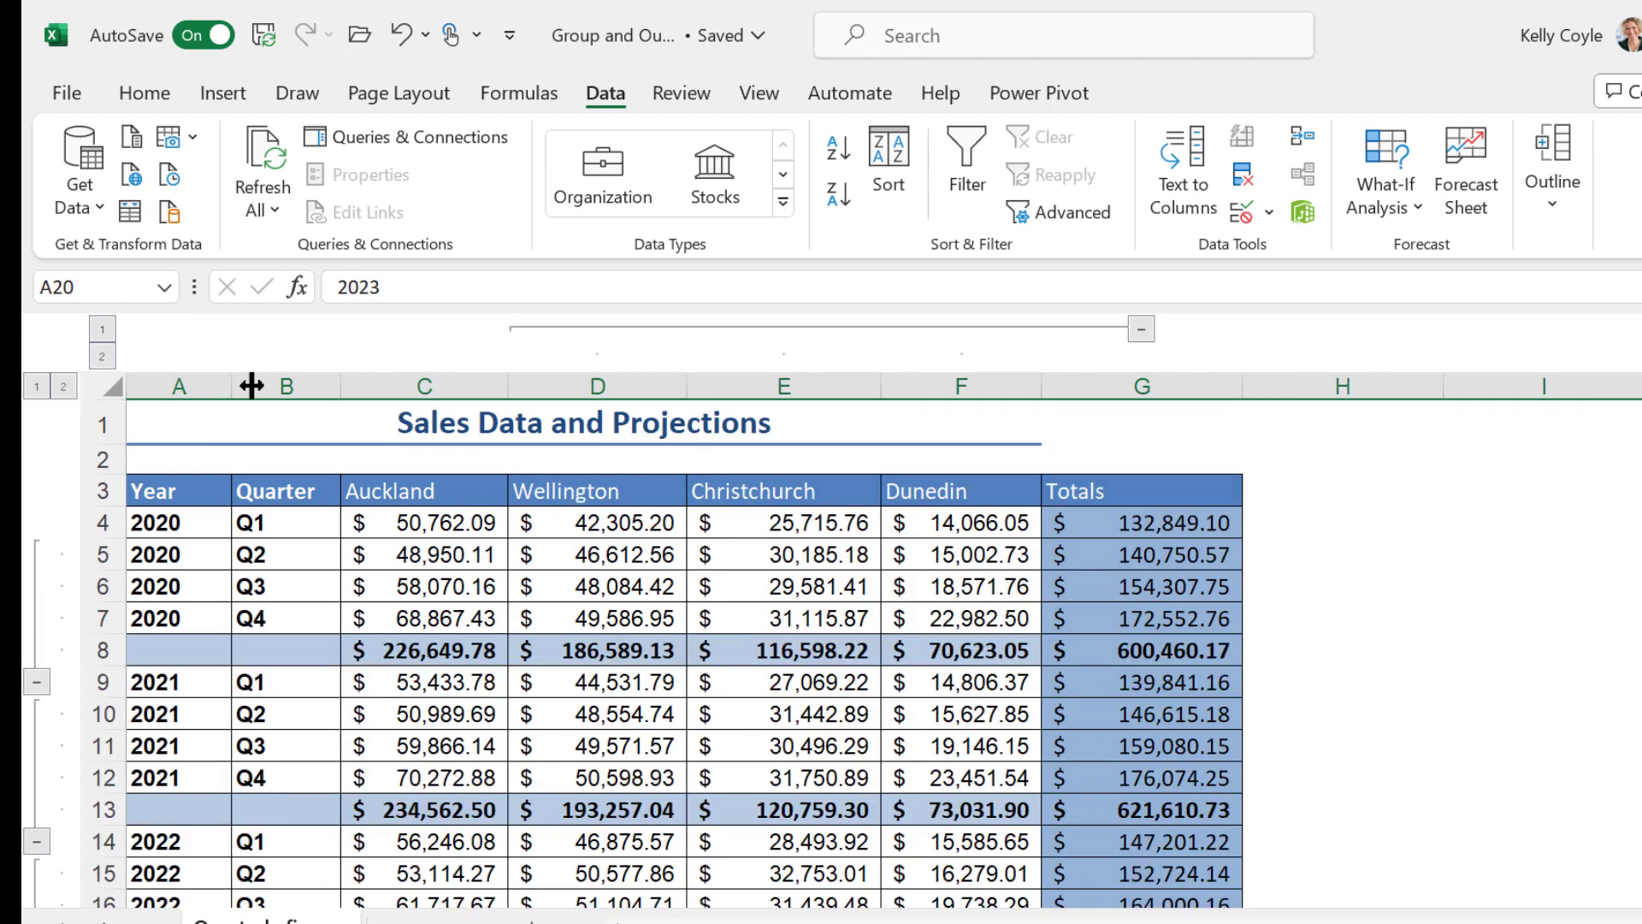
Hide and show the grouped city columns D to F using their individual group toggle
click(1144, 330)
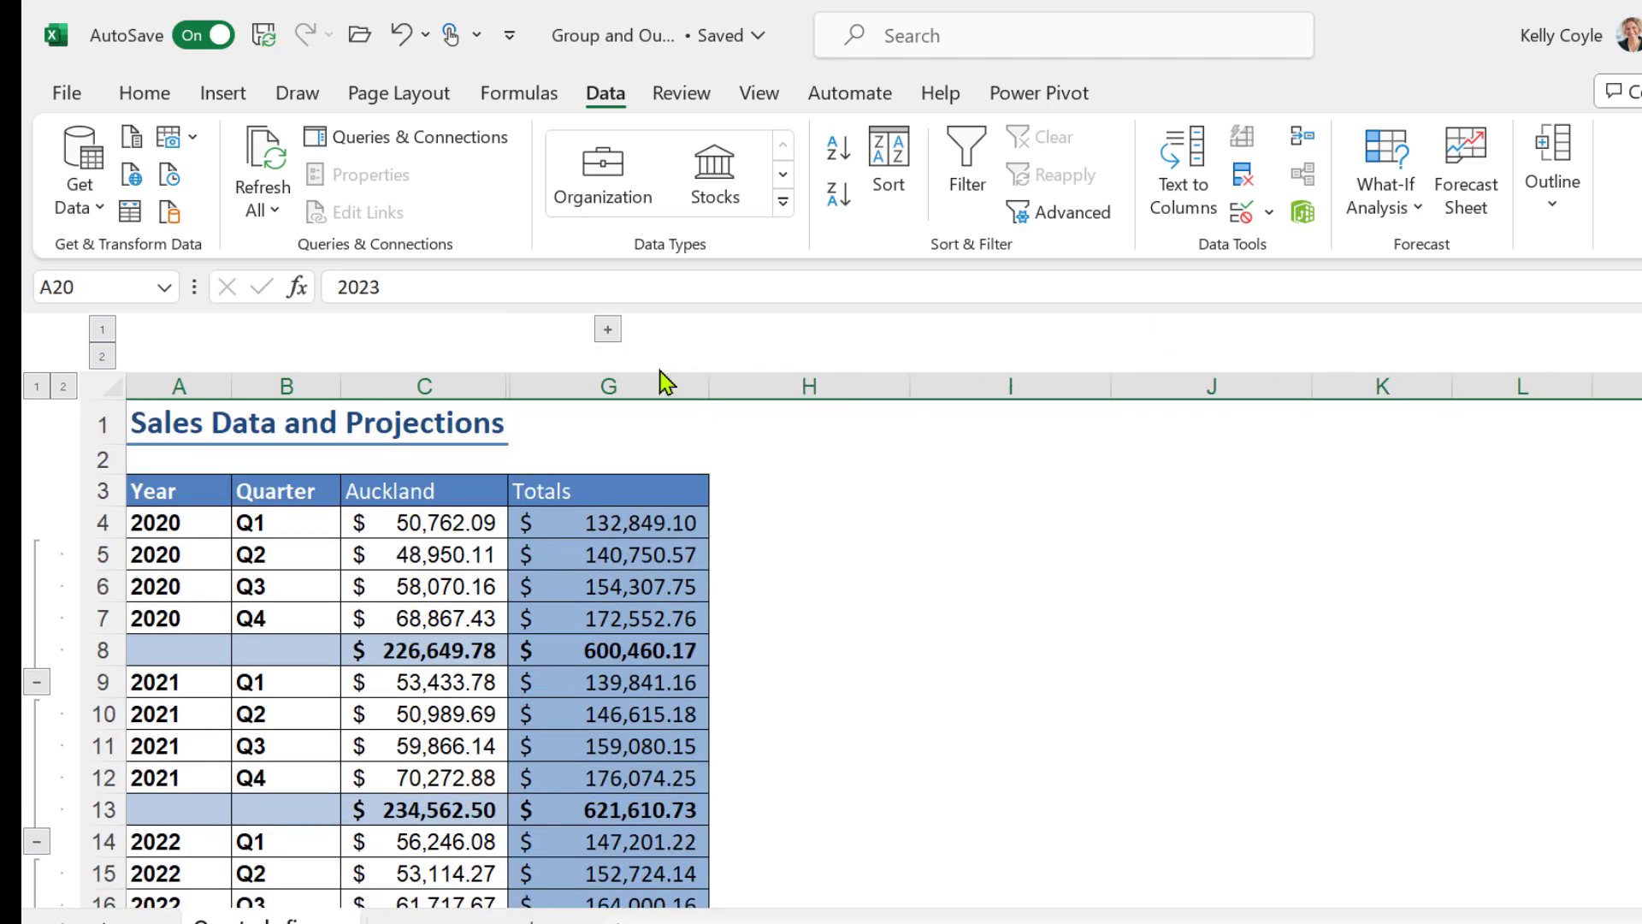
click(608, 329)
scroll(80, 392, up, 2)
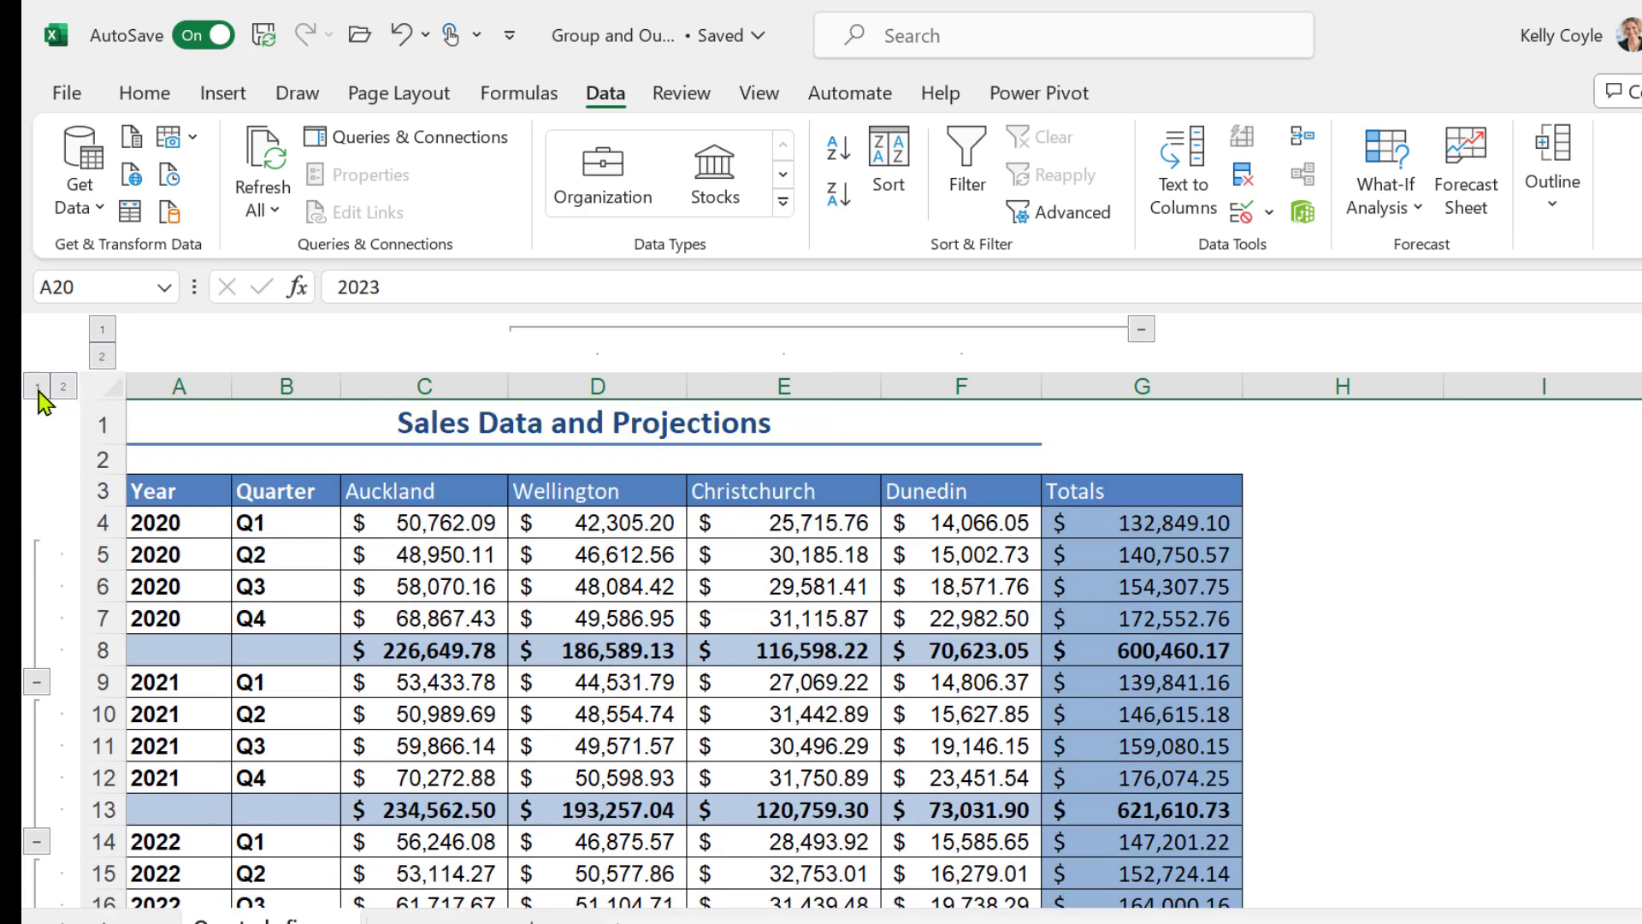
Collapse all row groups and the column group to level 1, inspecting the 2021 detail rows in between
click(37, 386)
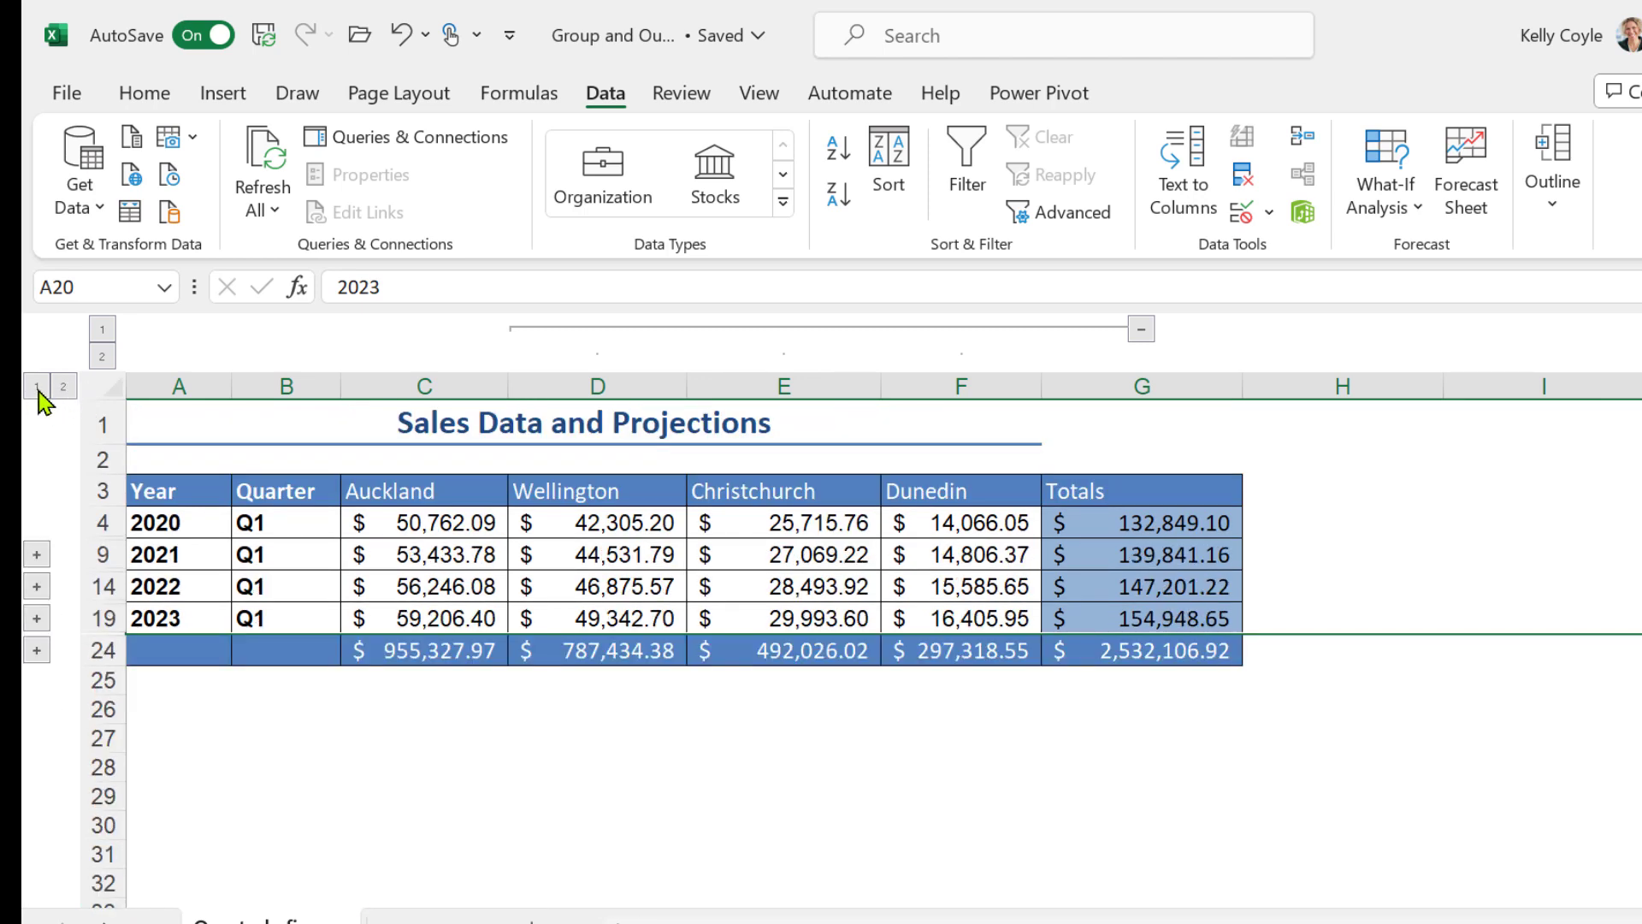
click(36, 587)
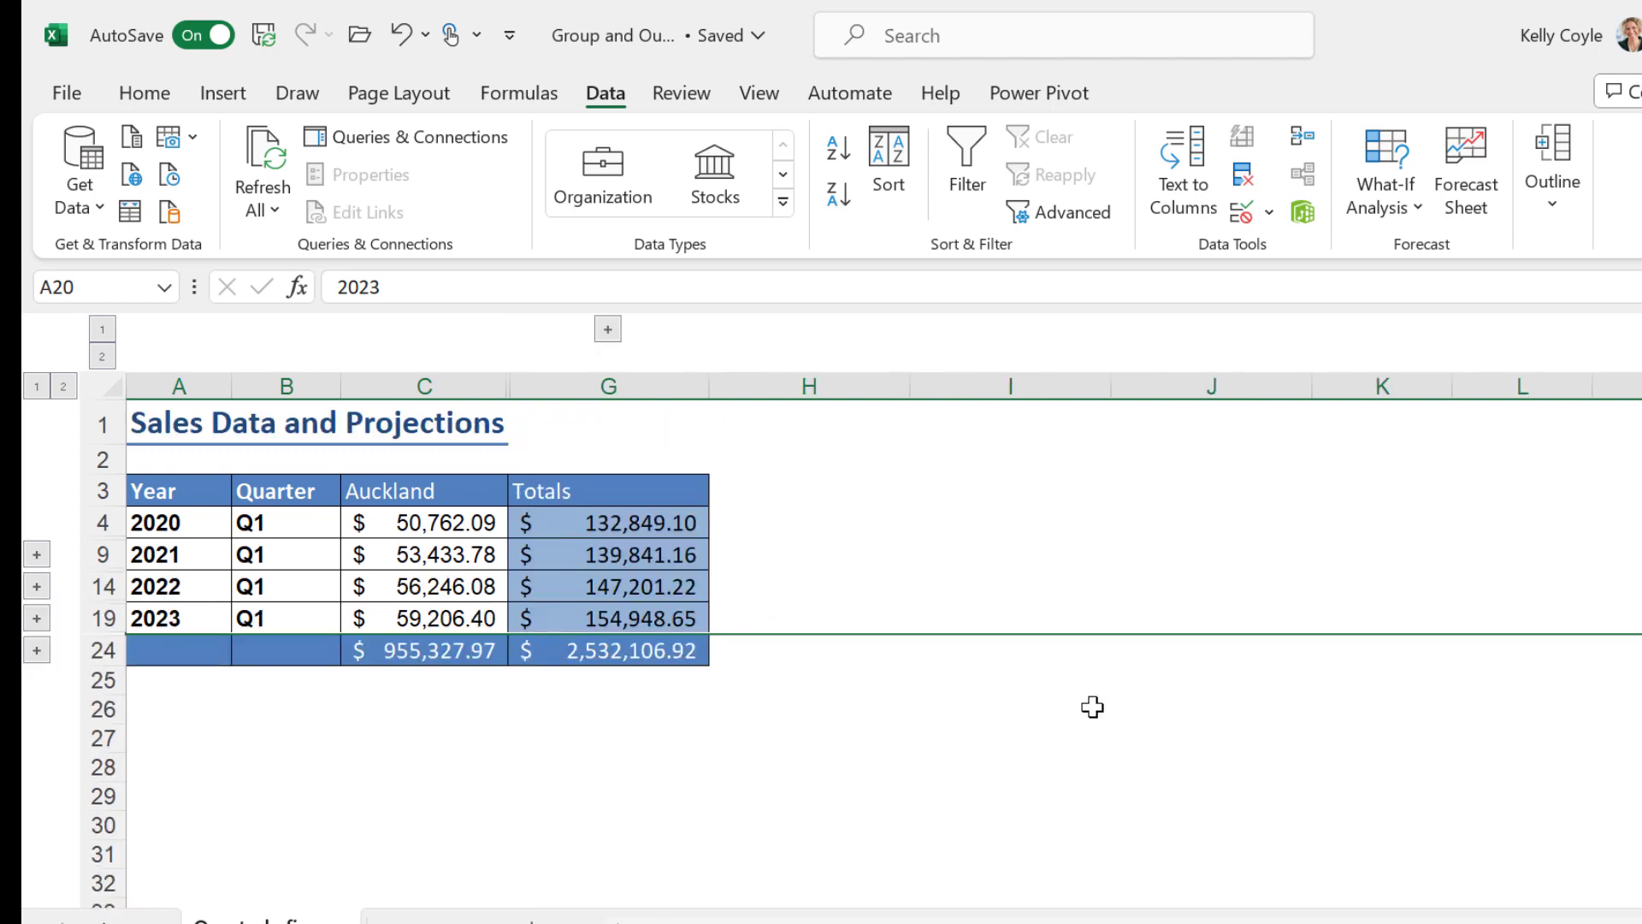
click(1070, 794)
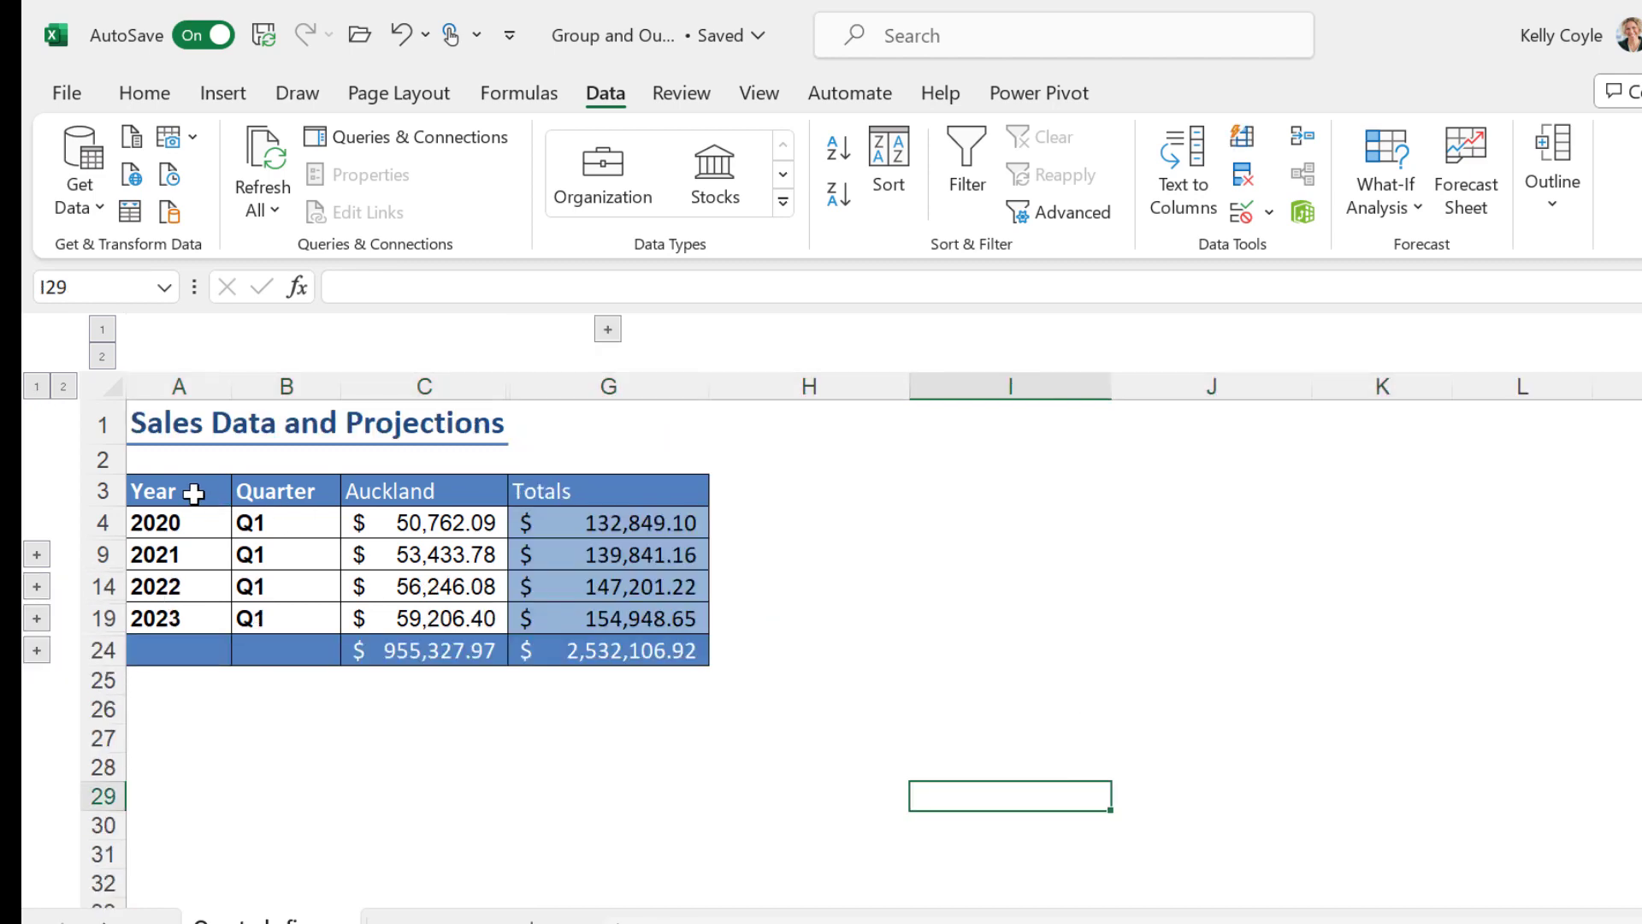
Select the collapsed table from the Year header to the grand total, limit it to visible cells only with Go To Special, and copy it
drag(194, 494, 697, 652)
key(ctrl+g)
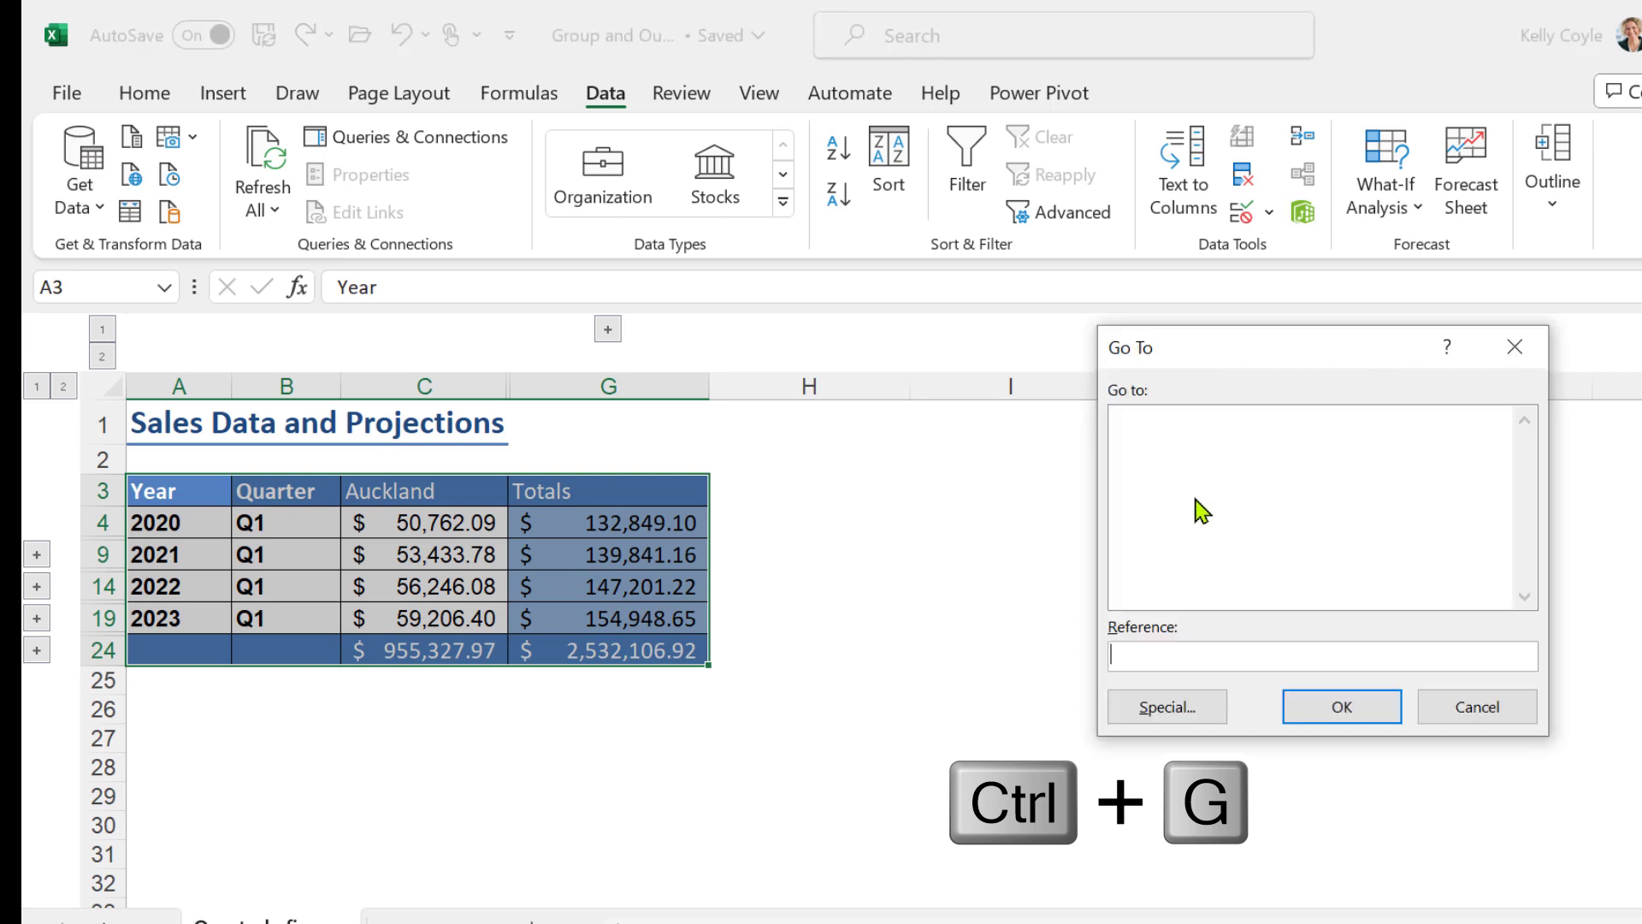
click(1174, 708)
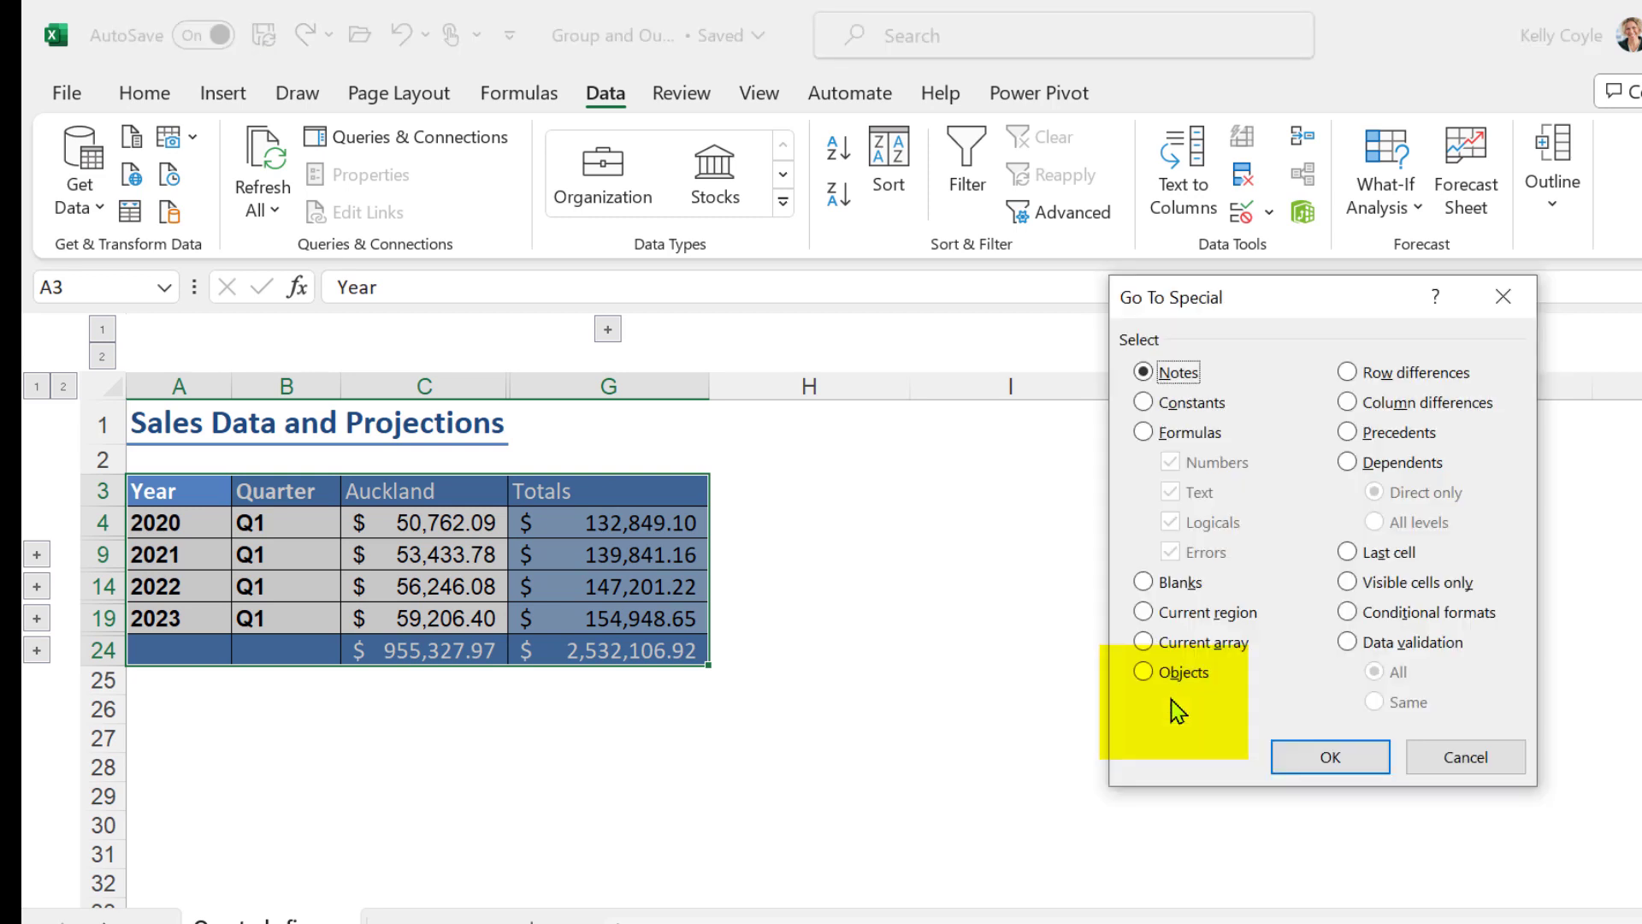
click(1348, 586)
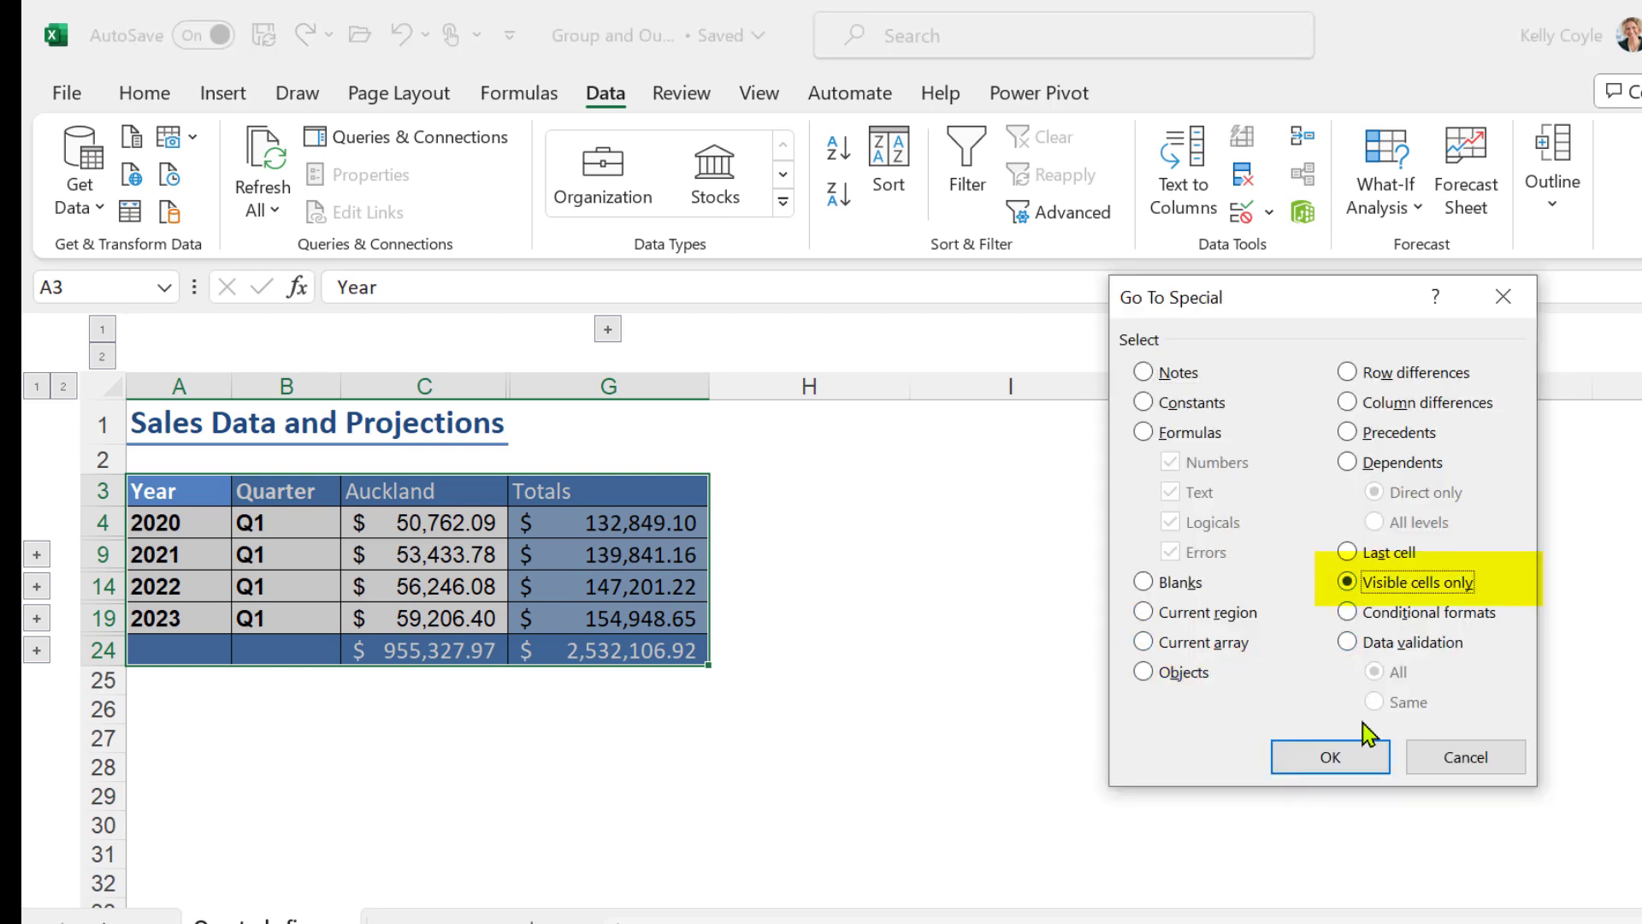
click(1352, 753)
key(ctrl+c)
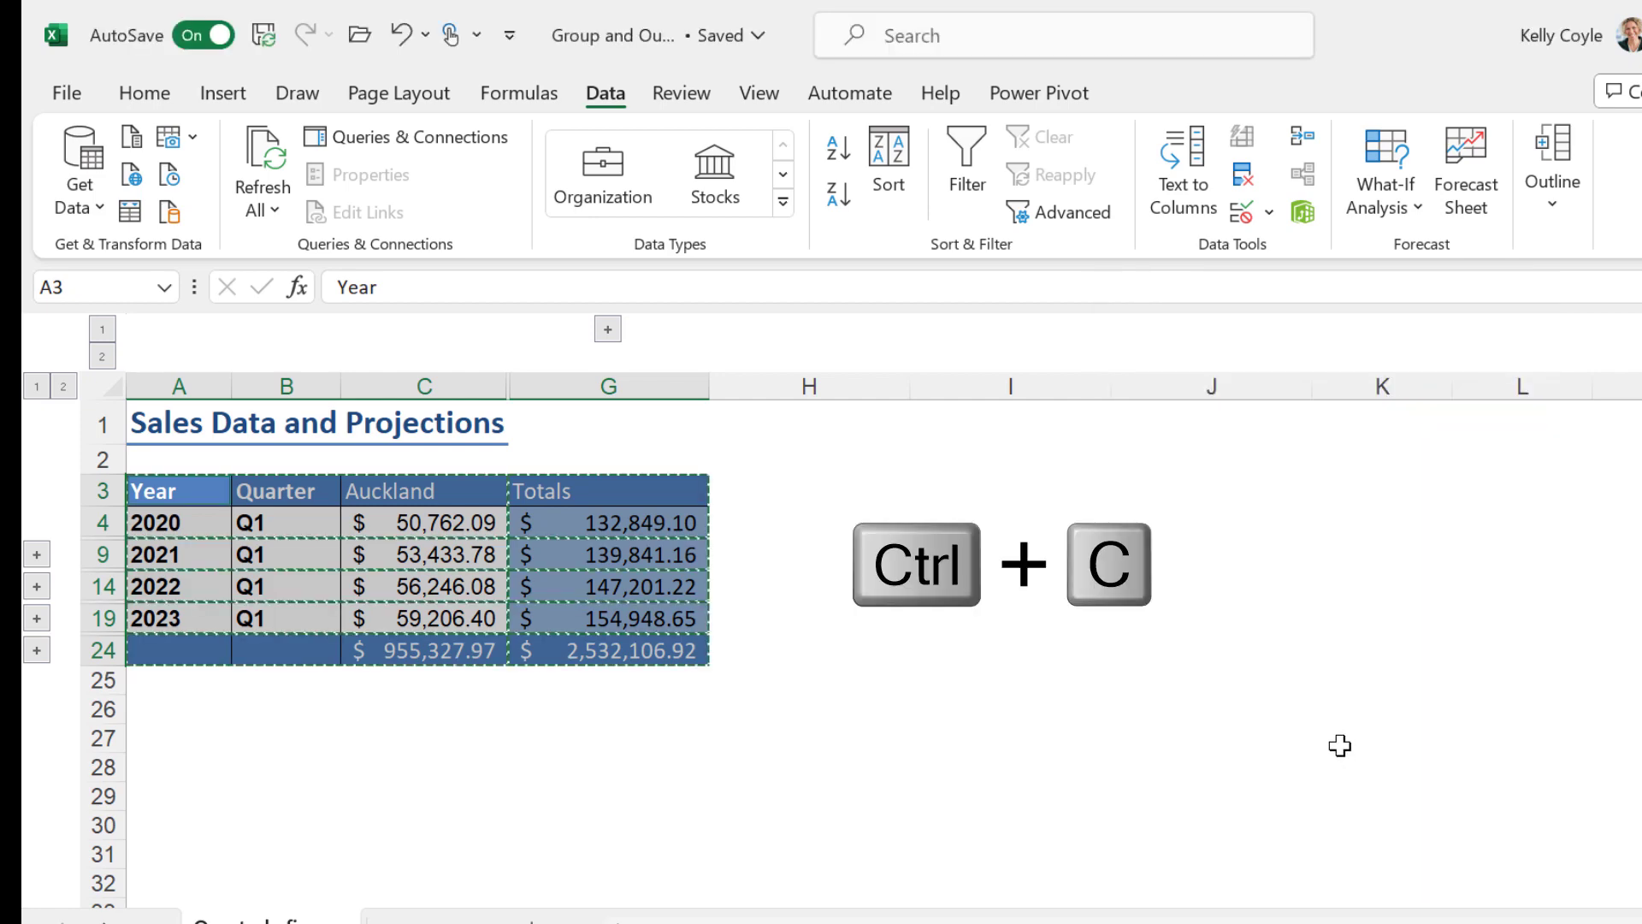
Paste the copied summary cells into a new workbook and widen columns C and D to fit their amounts
key(ctrl+n)
key(ctrl+v)
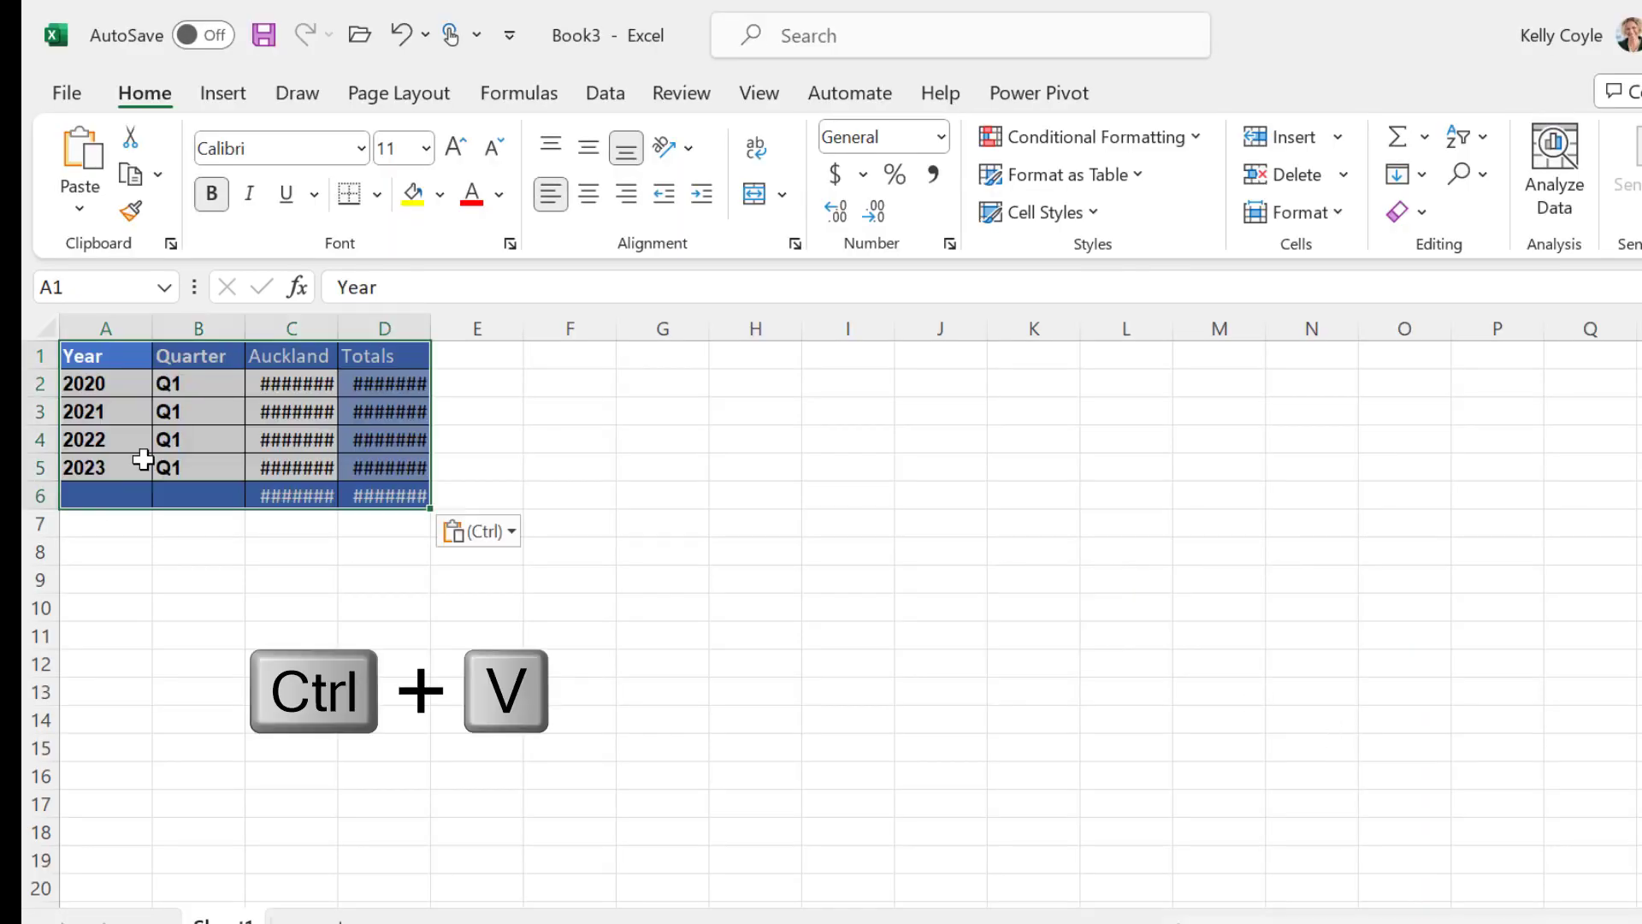
double_click(340, 323)
double_click(467, 327)
click(843, 466)
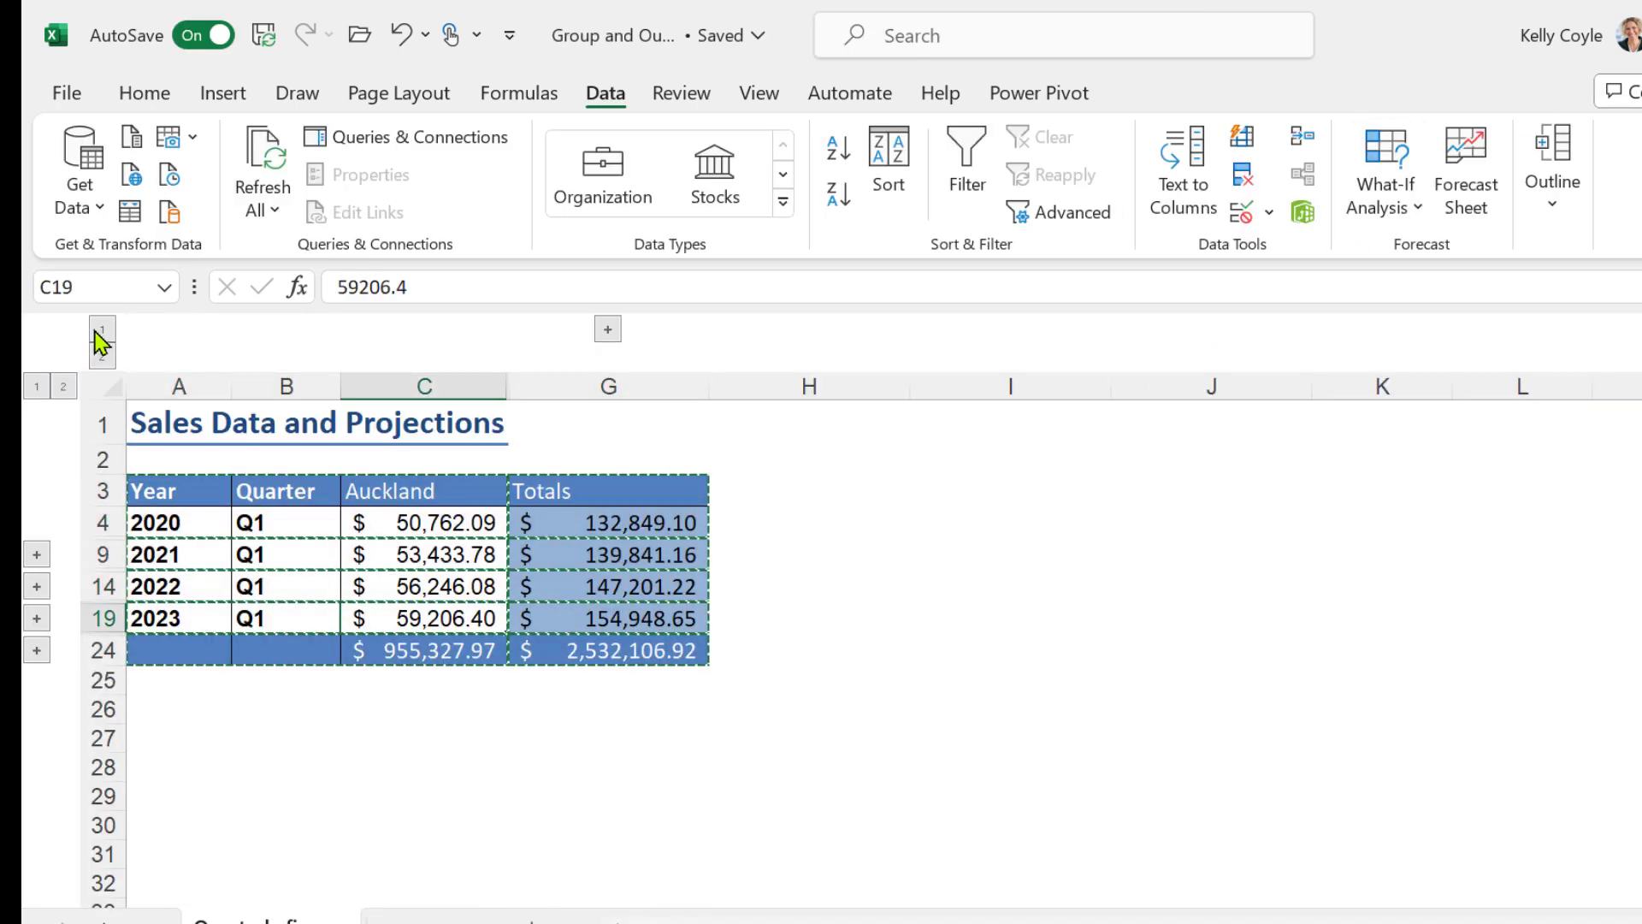
In the original sales workbook, expand the columns and rows to outline level 2 and clear the outline
click(102, 356)
click(63, 386)
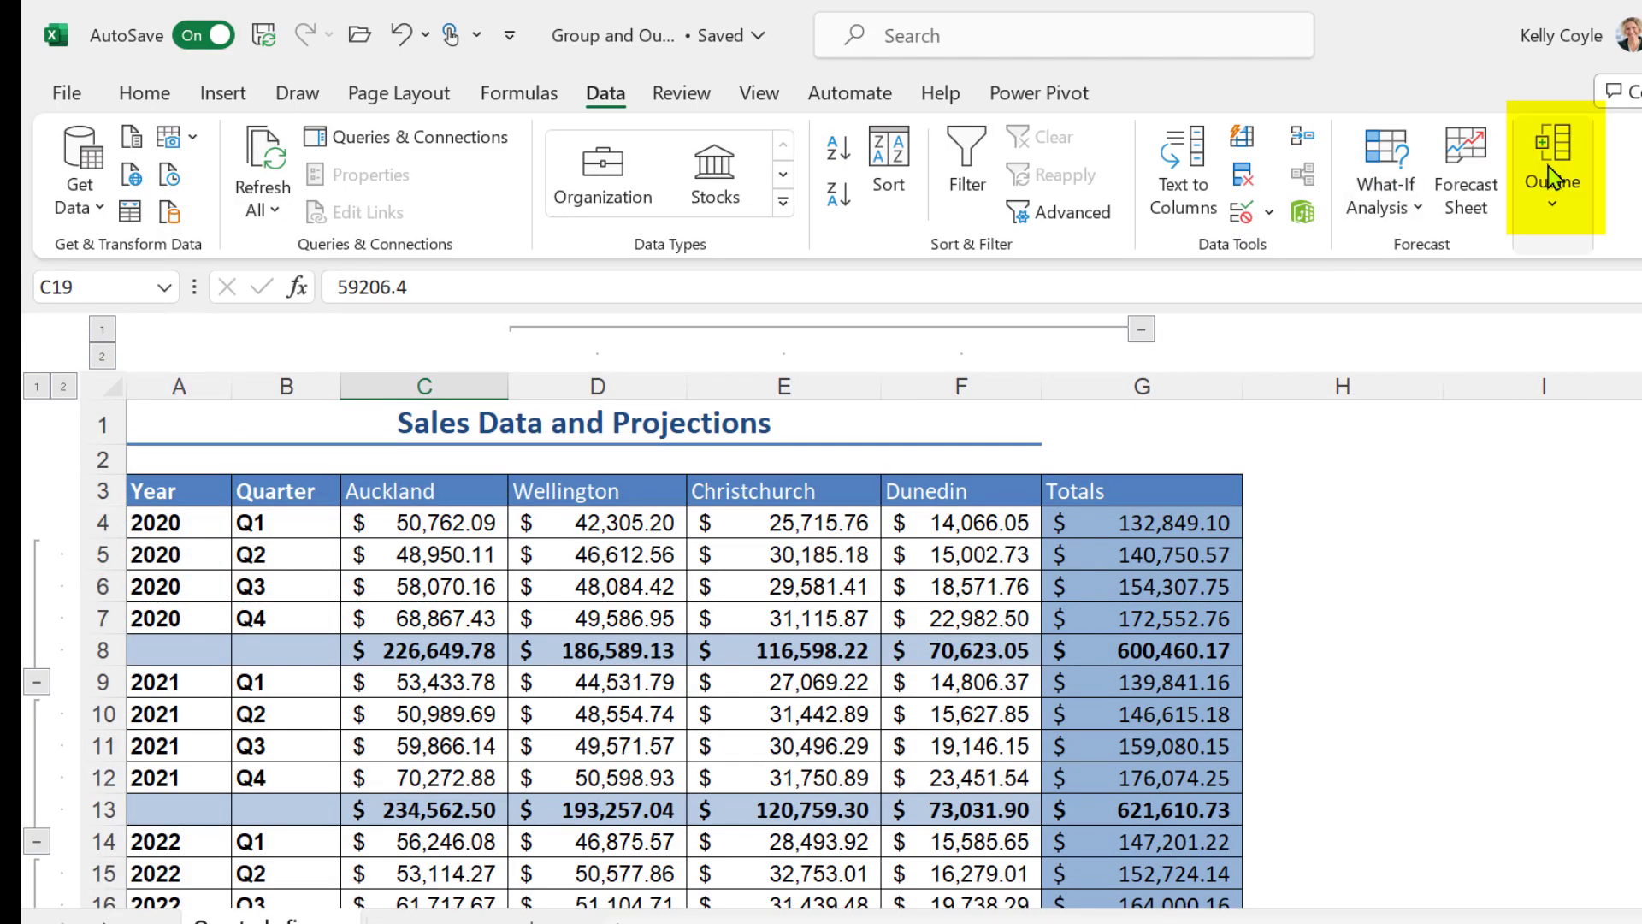
click(1558, 201)
click(1607, 329)
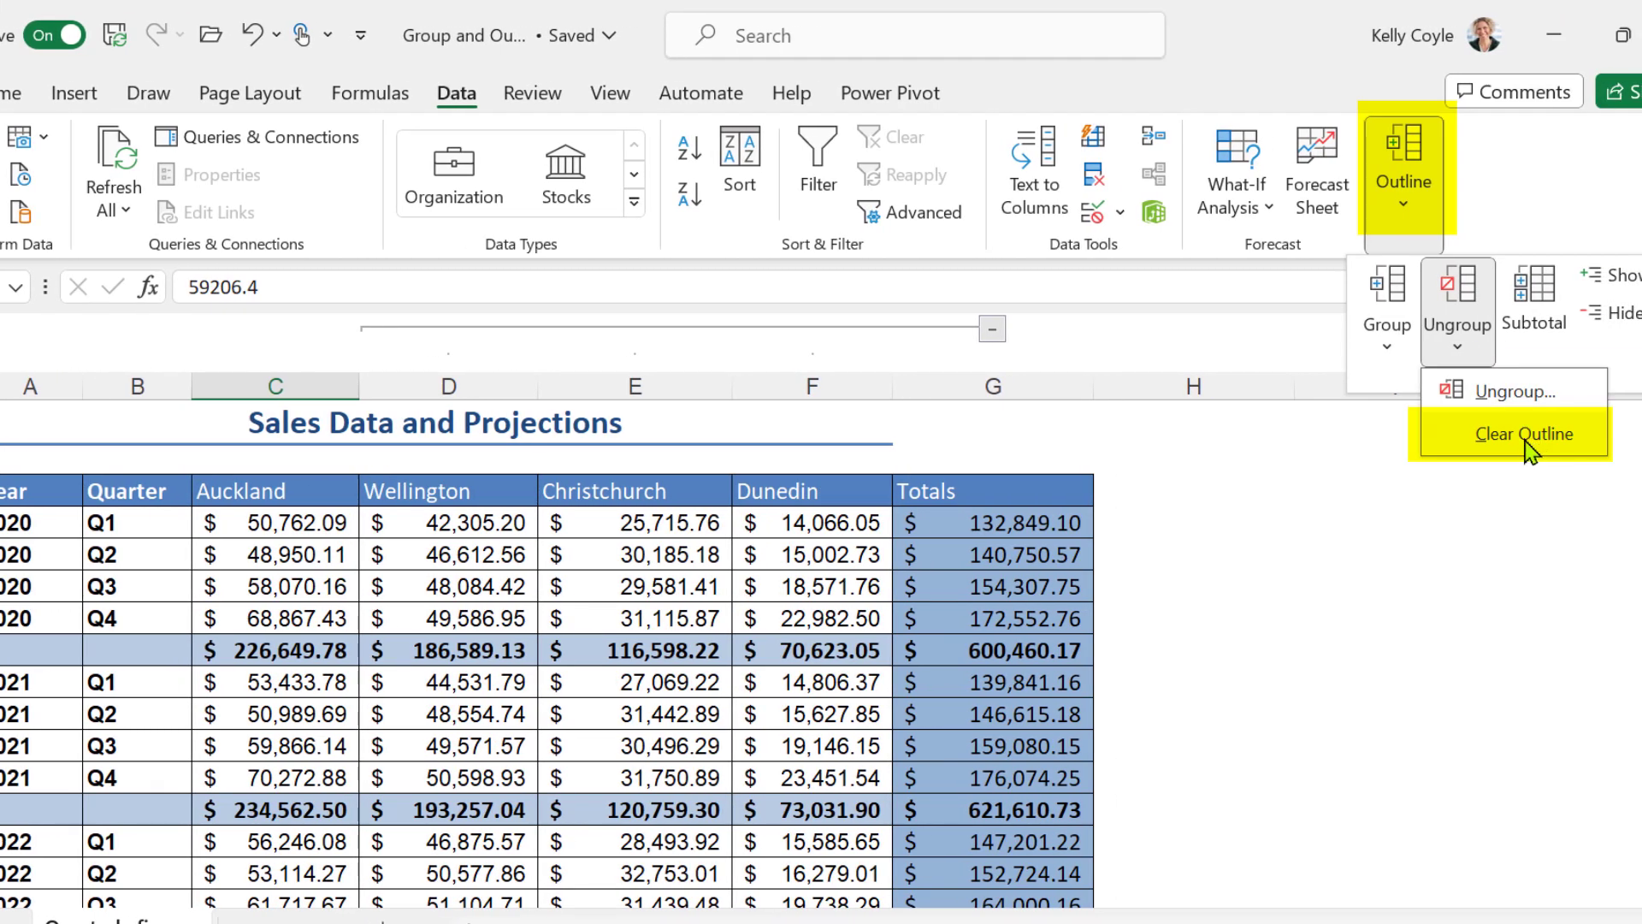
click(1529, 437)
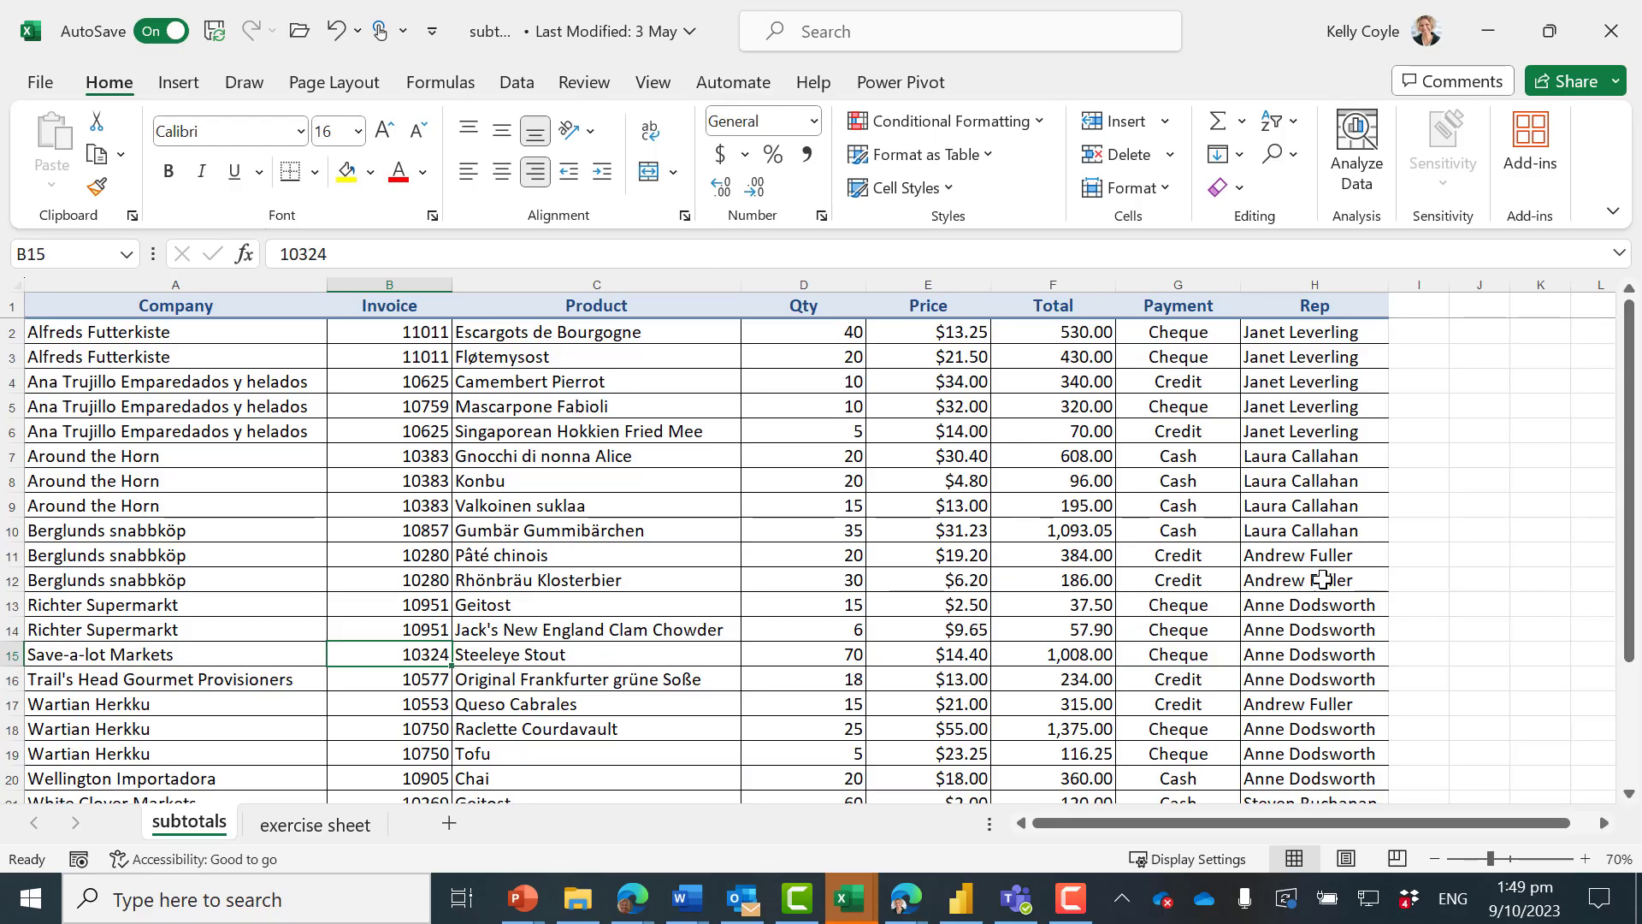
Examine how the Company entries repeat in sorted blocks and which Product entries belong to them on the subtotals sheet
drag(111, 340, 151, 429)
click(157, 384)
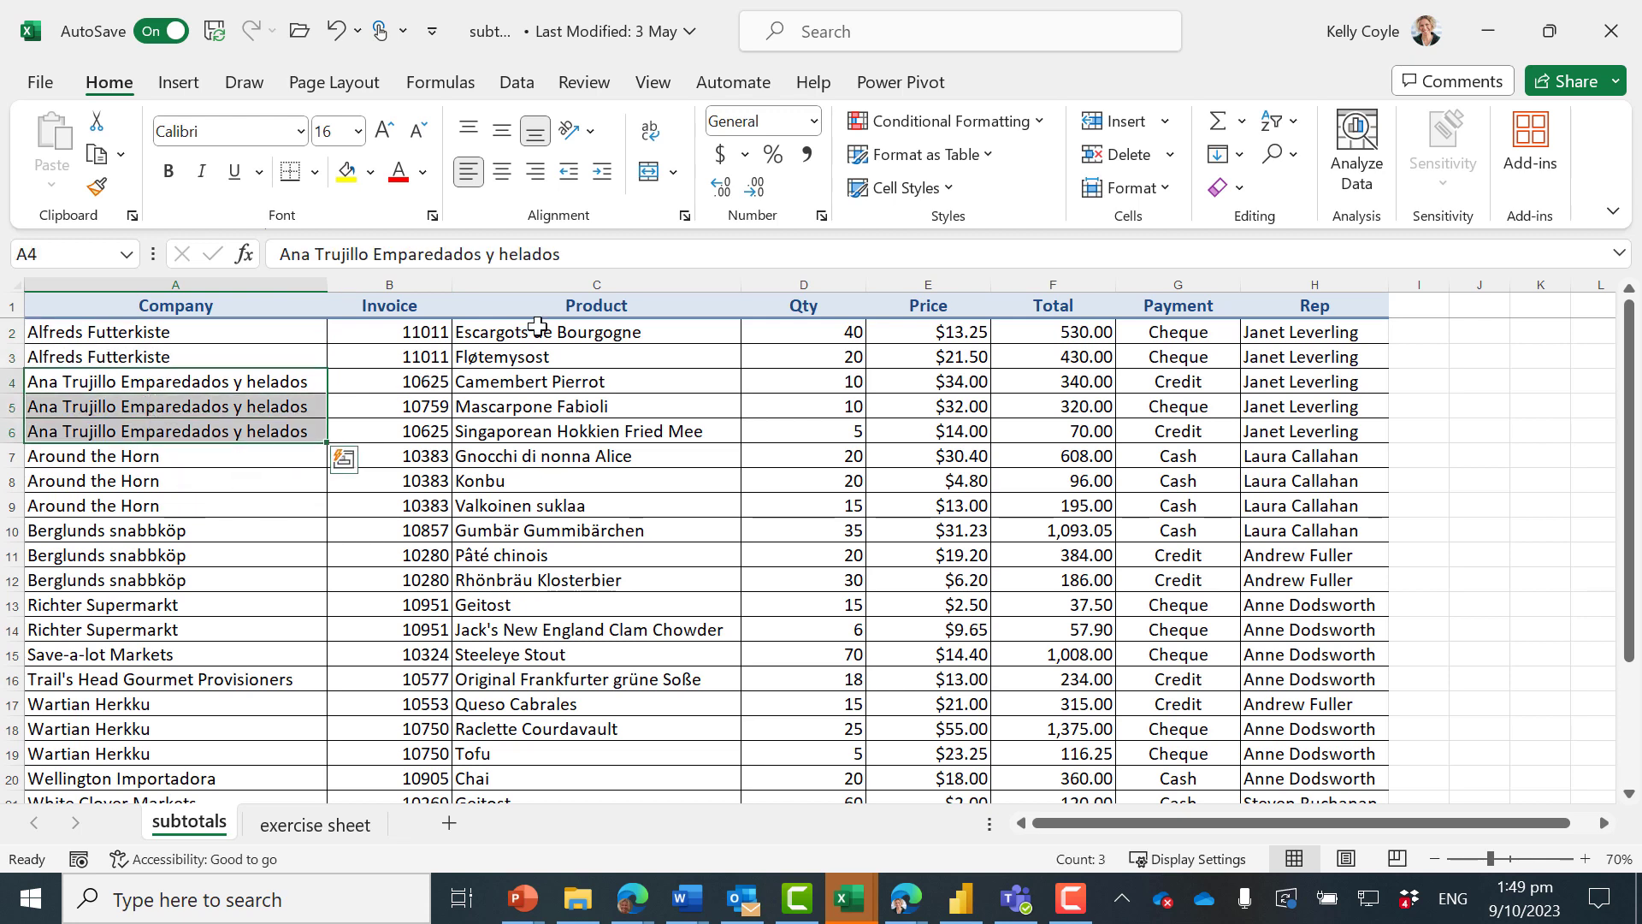
drag(538, 332, 532, 406)
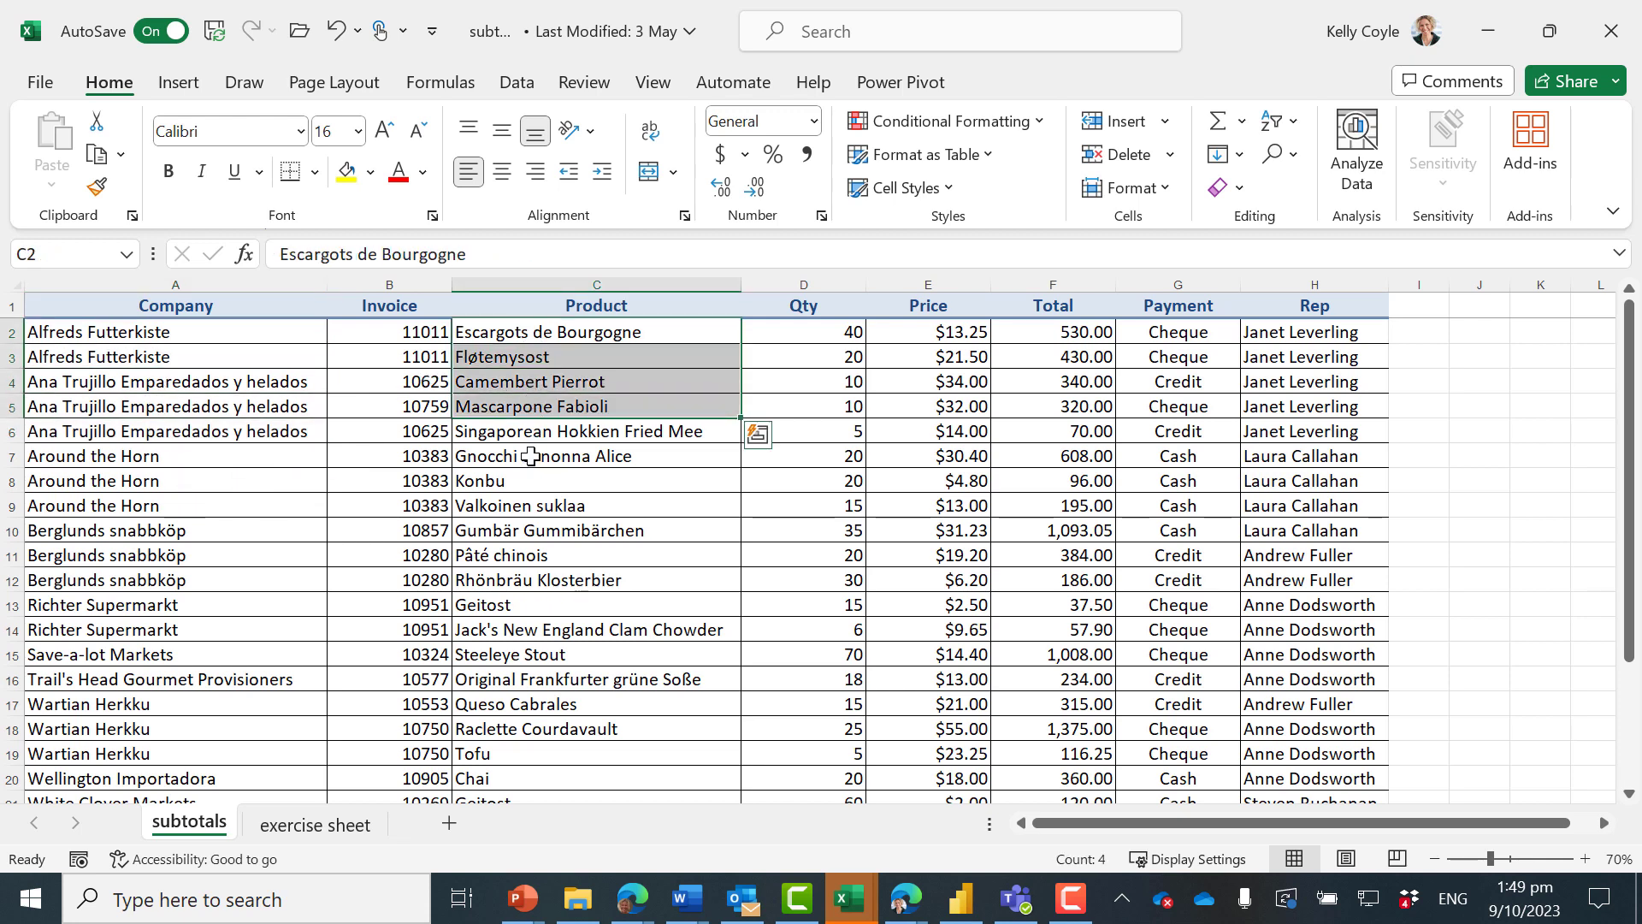
click(531, 456)
drag(207, 385, 287, 508)
click(179, 531)
drag(178, 557, 183, 582)
click(184, 582)
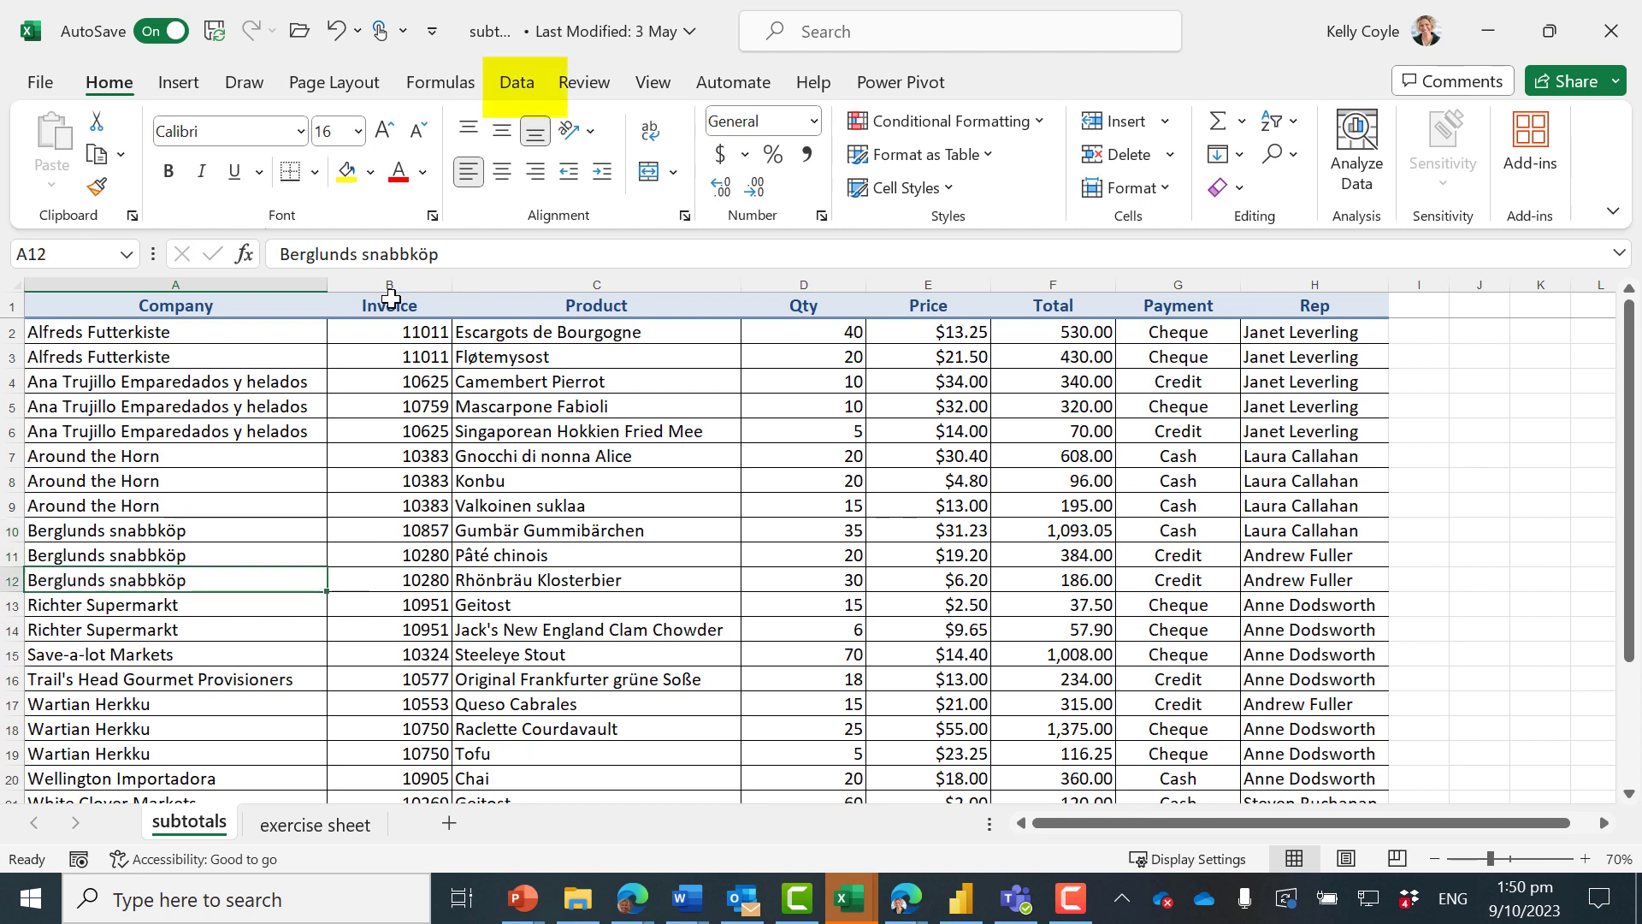
Add subtotals at each change in Company, using the Count function on Product only instead of Rep
click(510, 86)
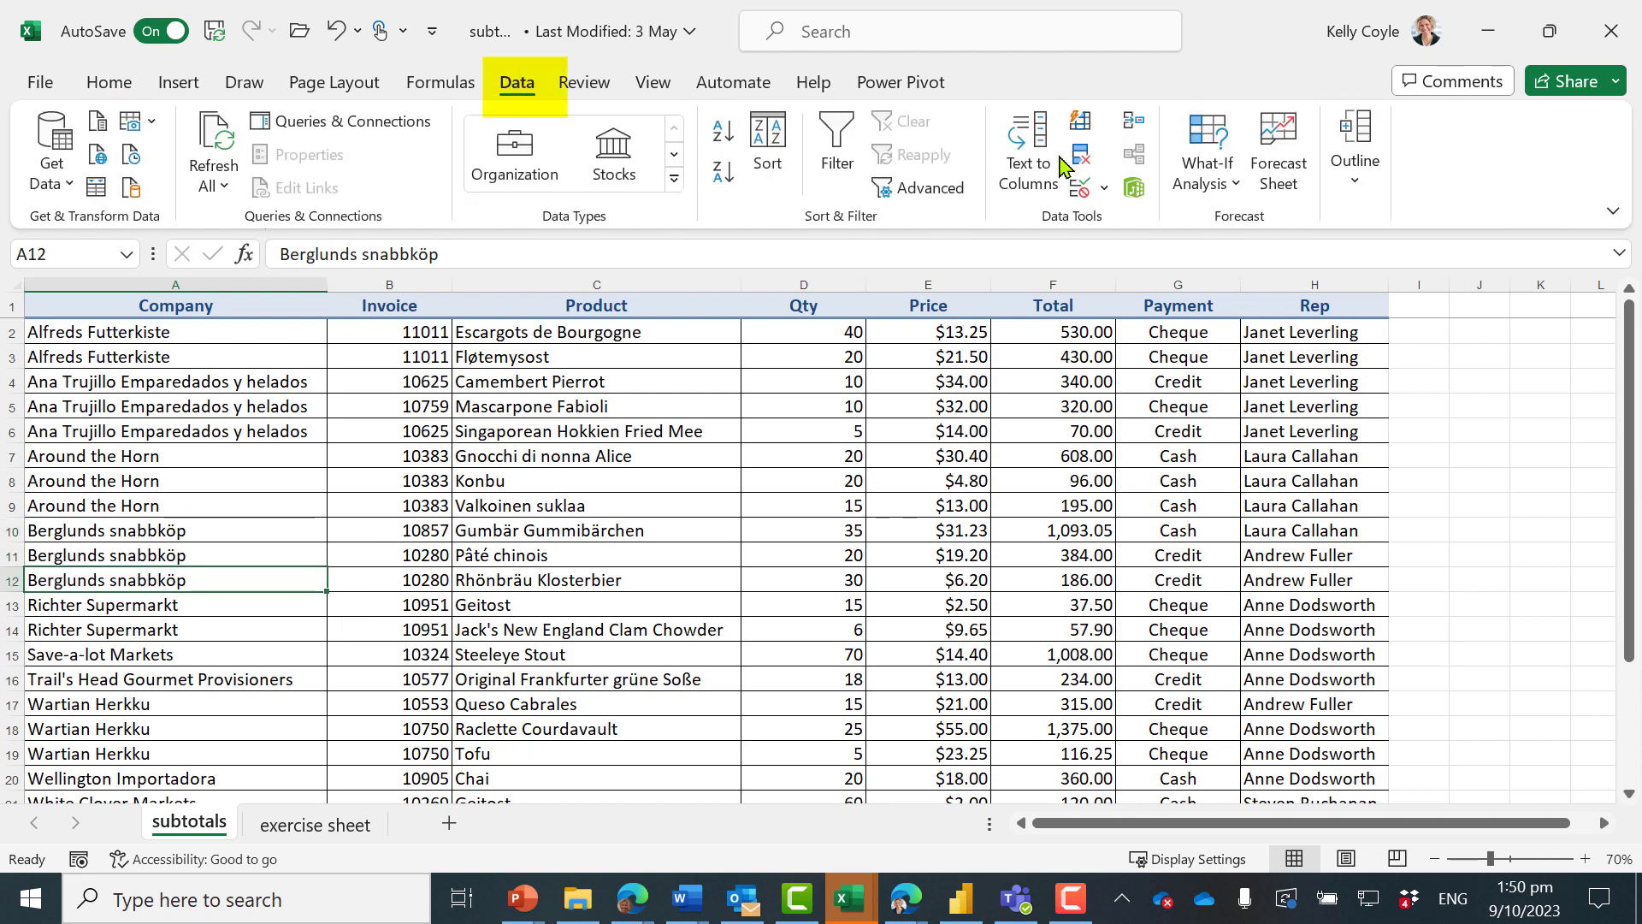
click(1355, 141)
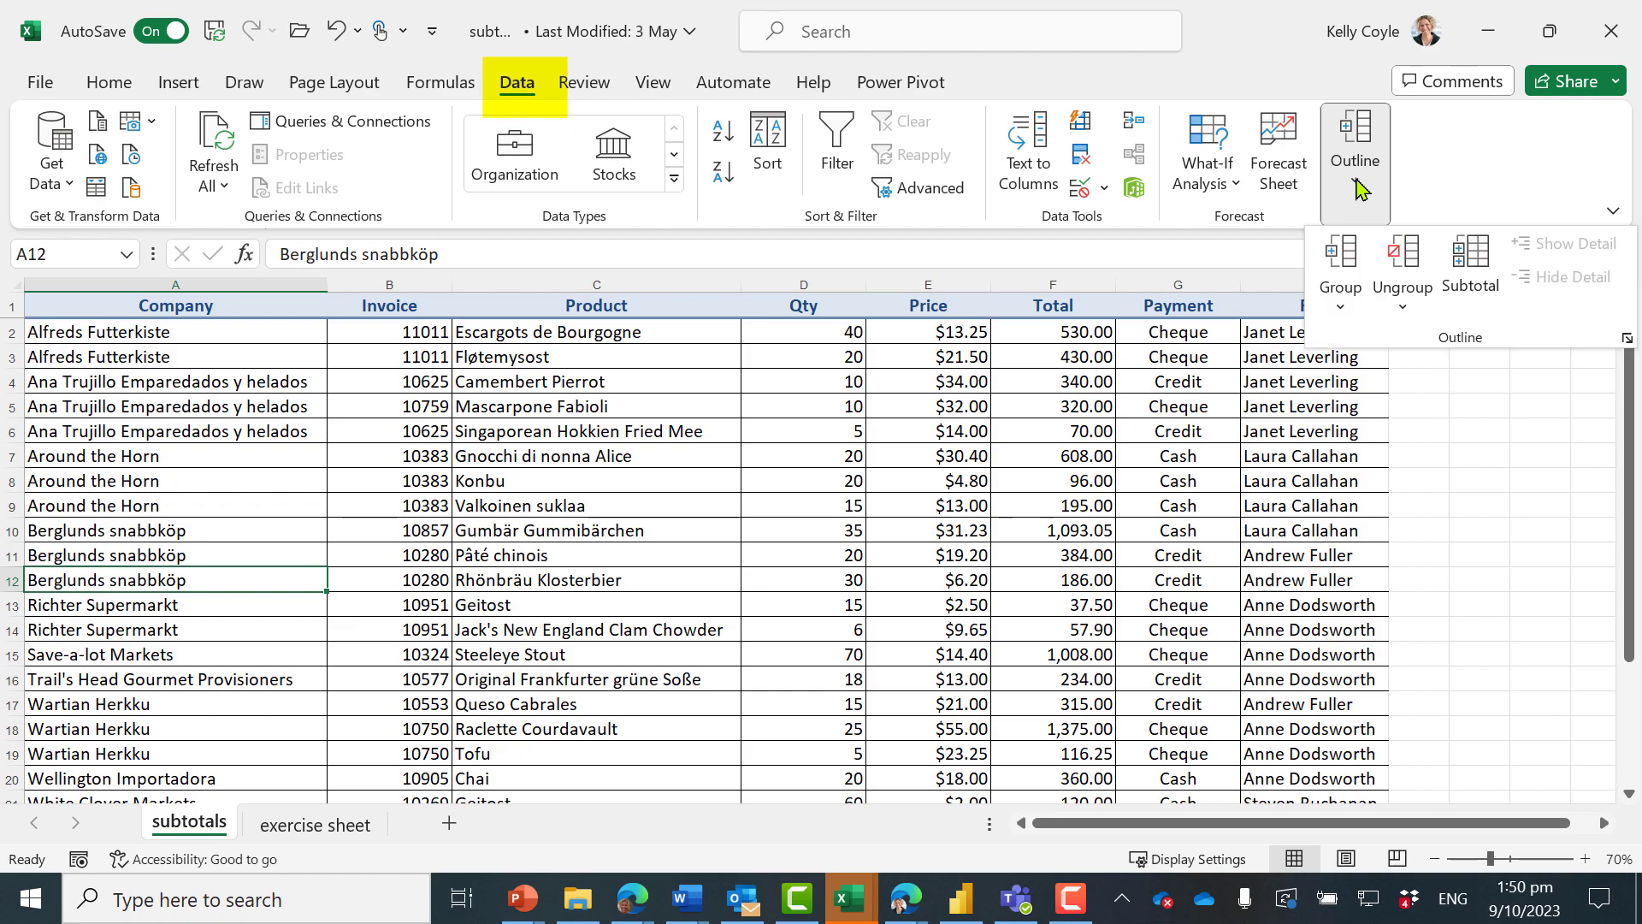
click(1483, 265)
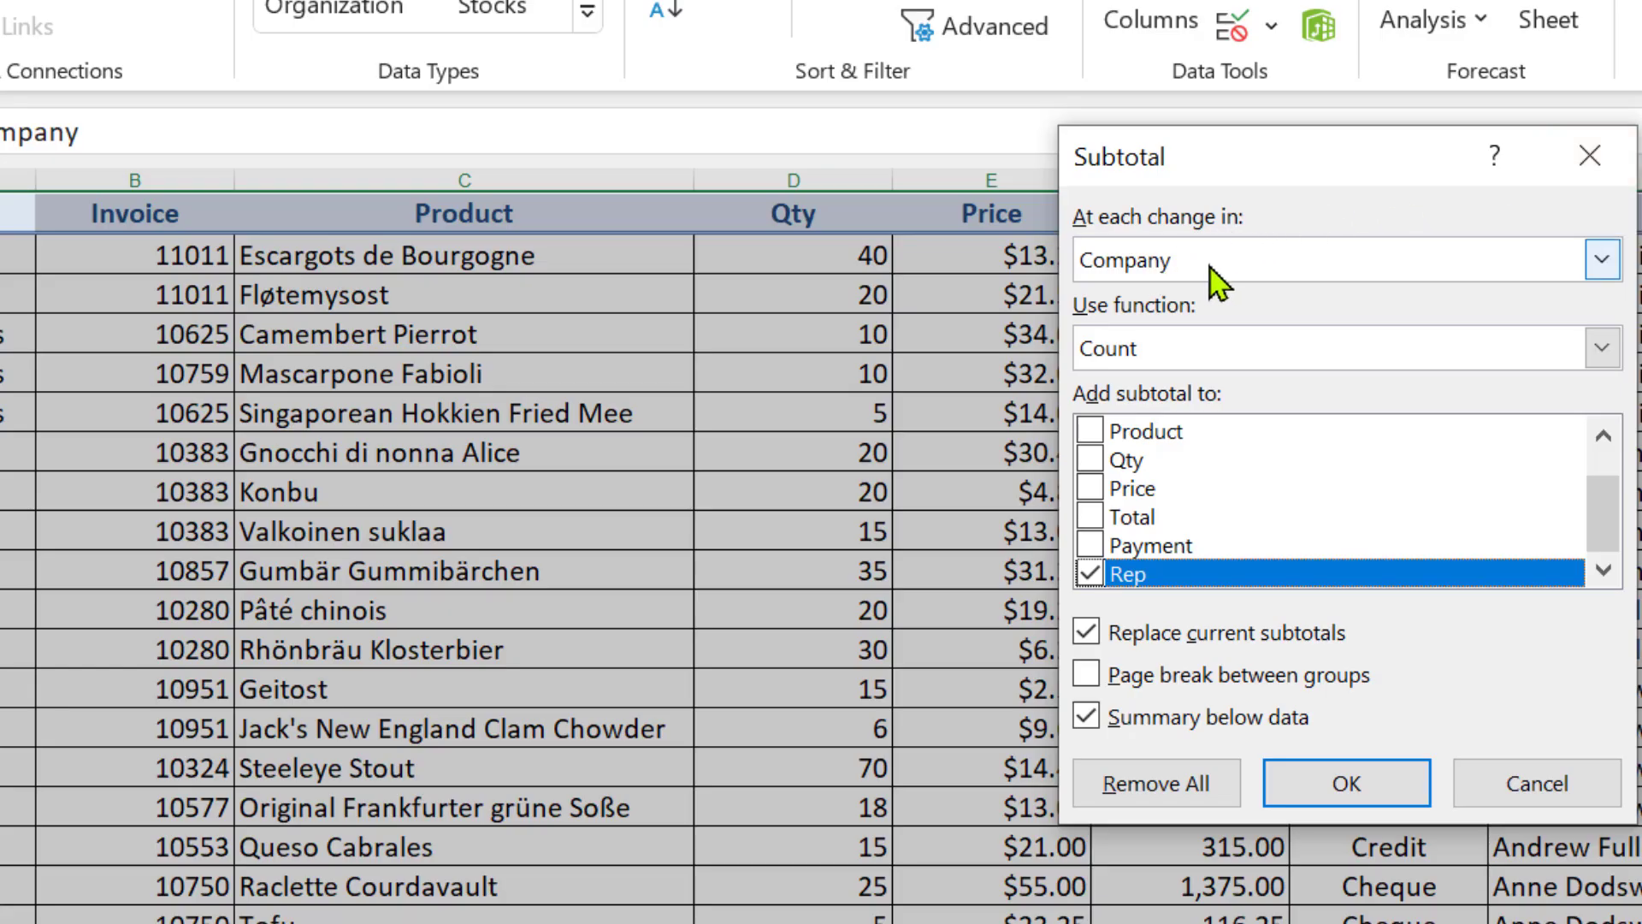
click(1091, 574)
click(1092, 432)
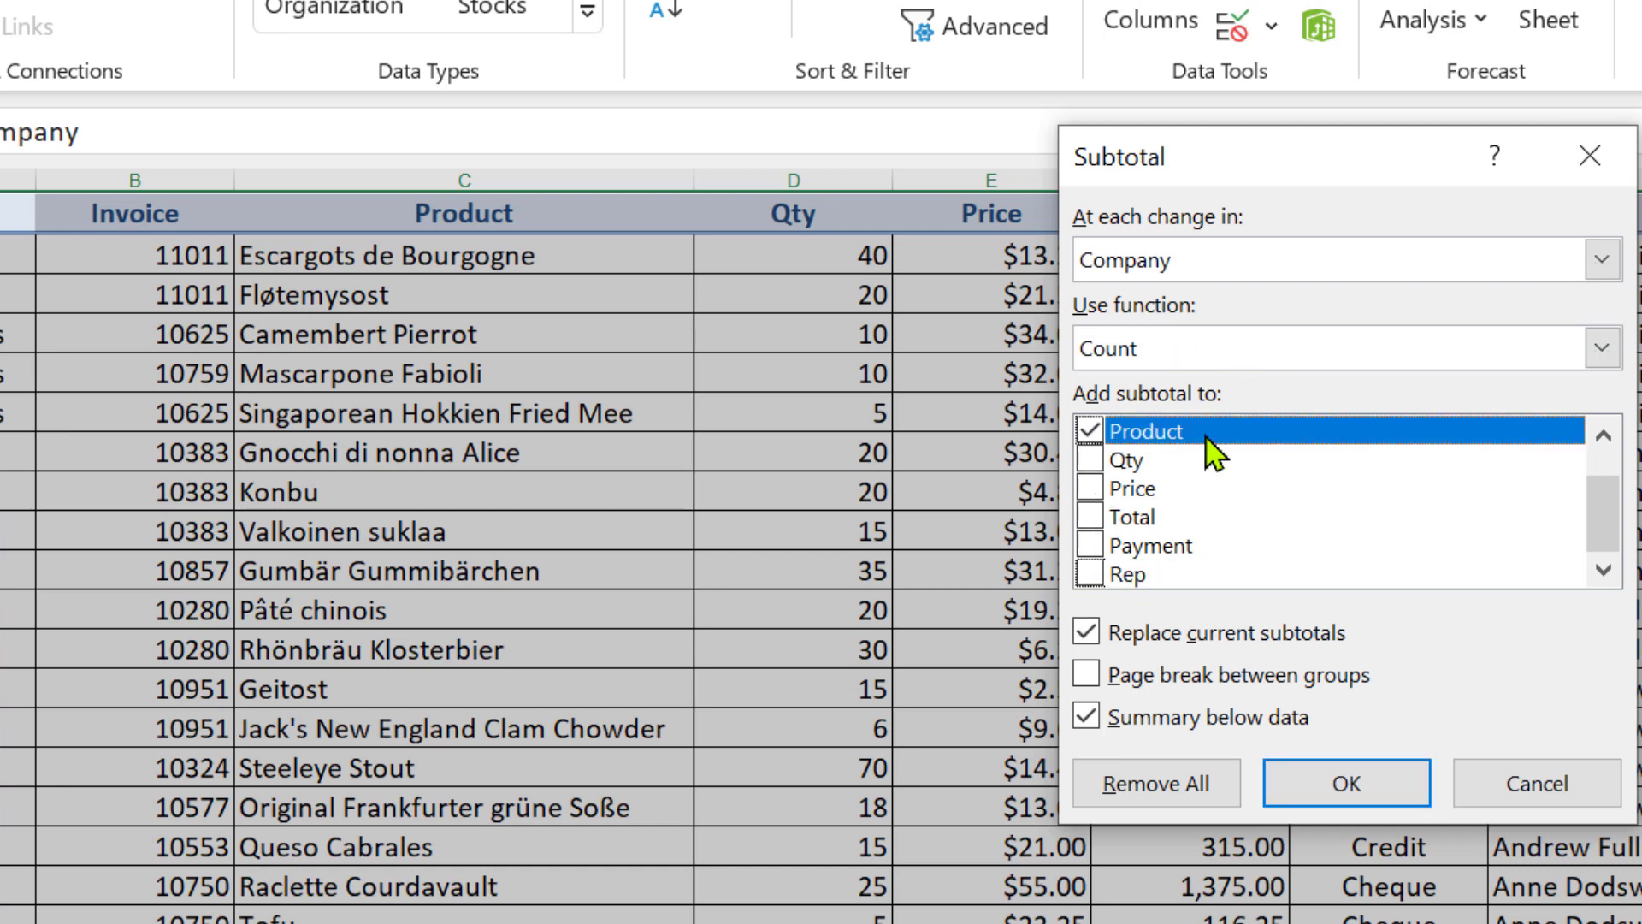
click(1349, 782)
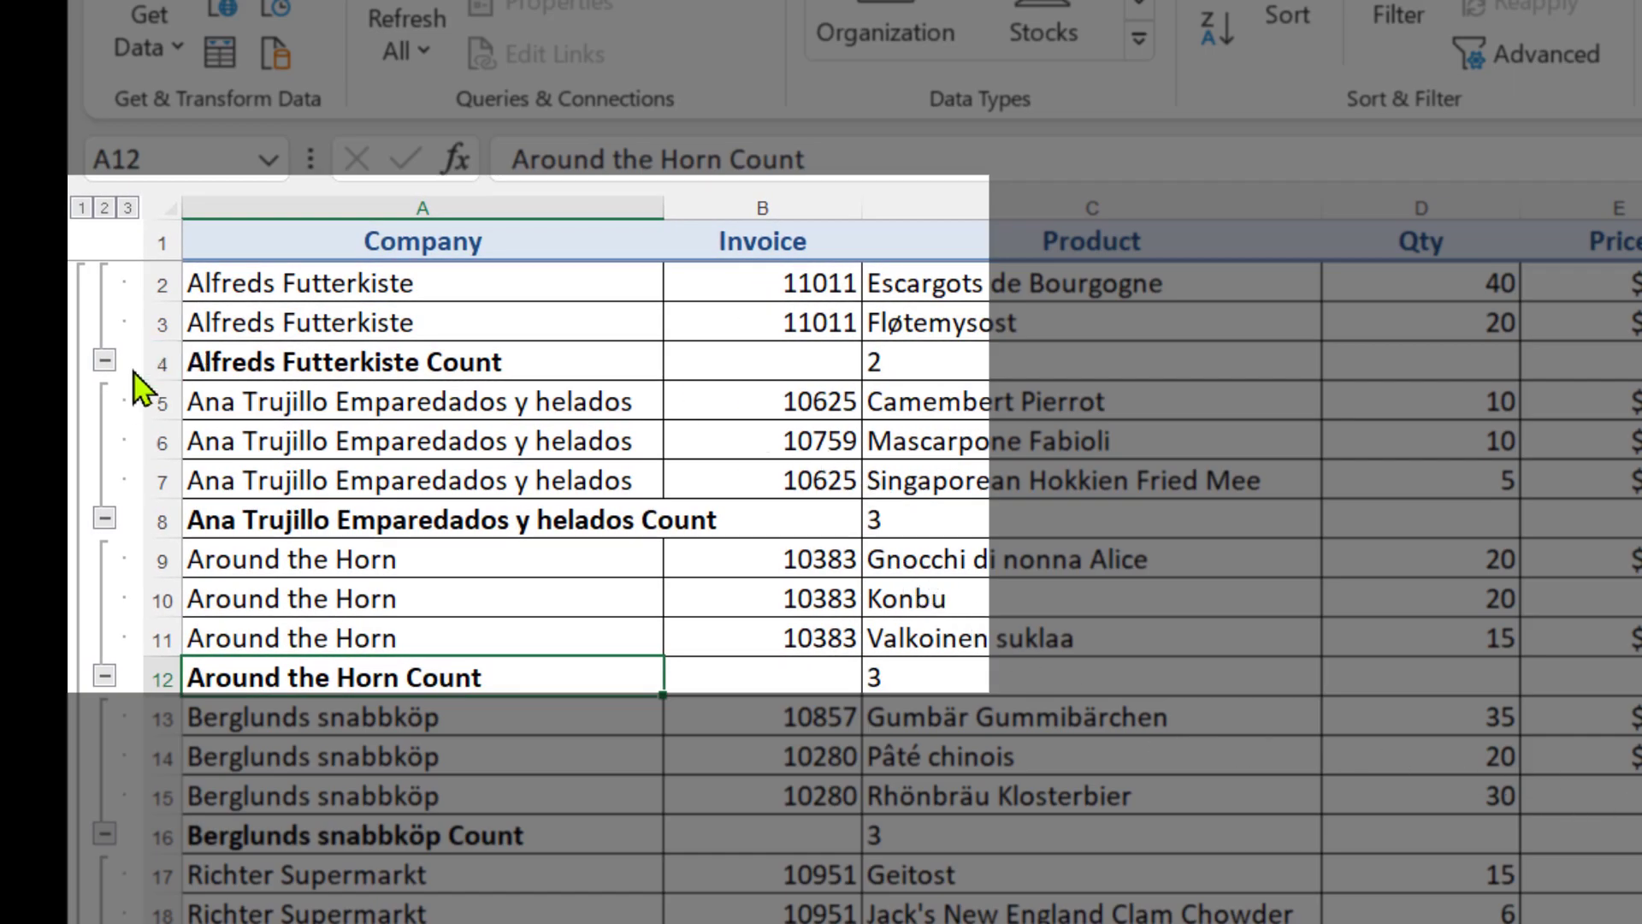
Check the subtotal formulas of the first two company counts and collapse the rows to outline level 2
click(1003, 364)
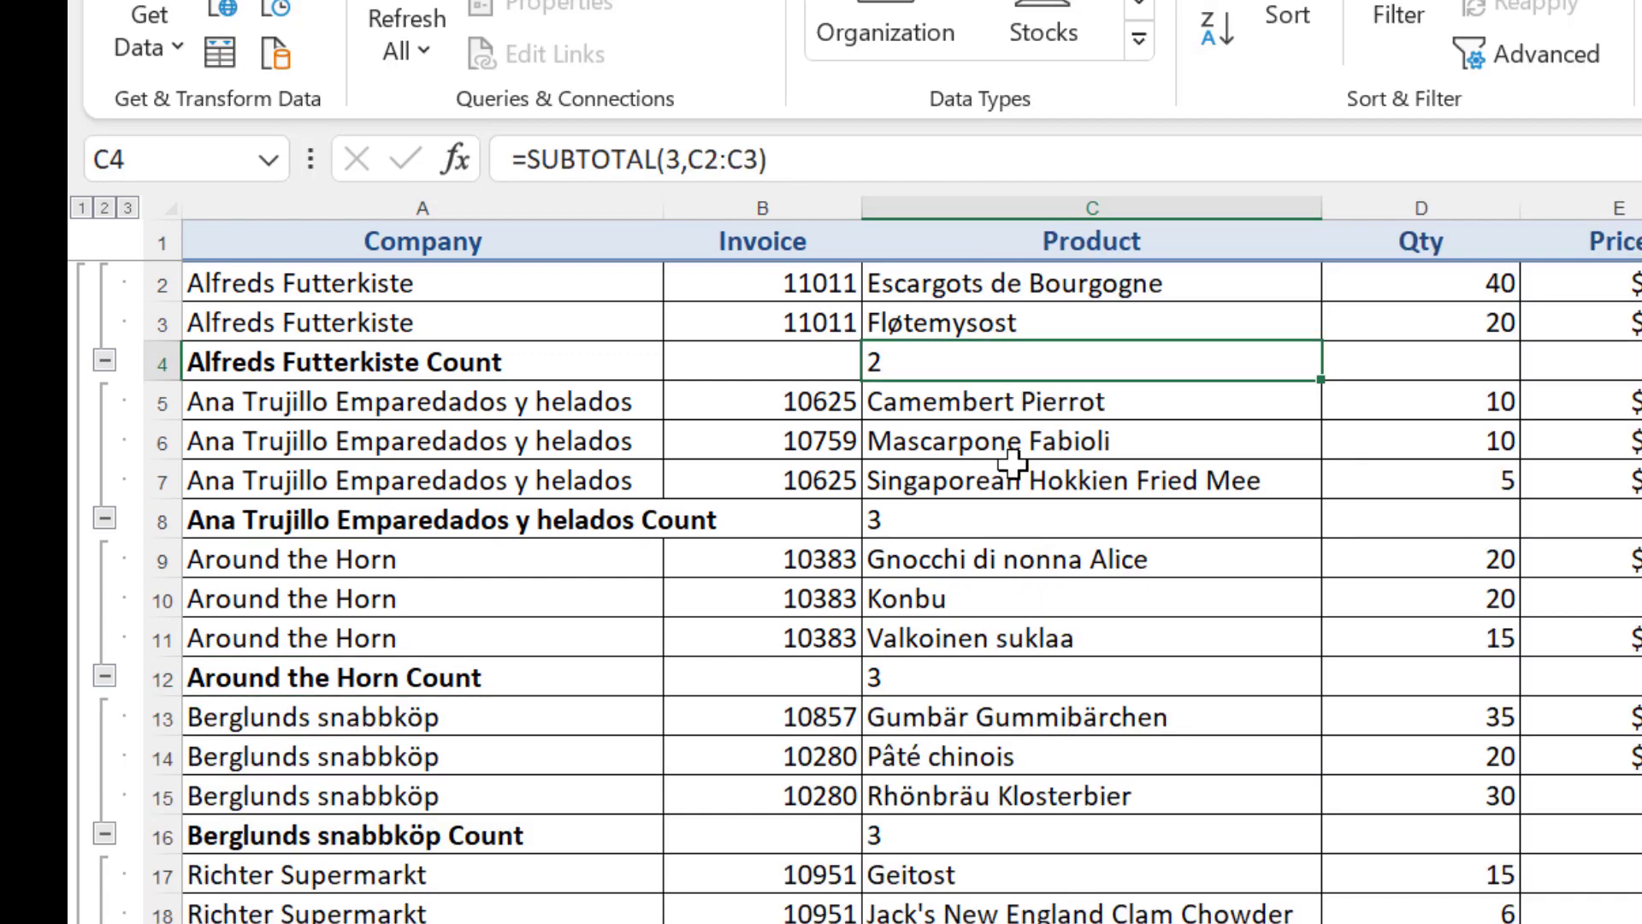
click(1030, 524)
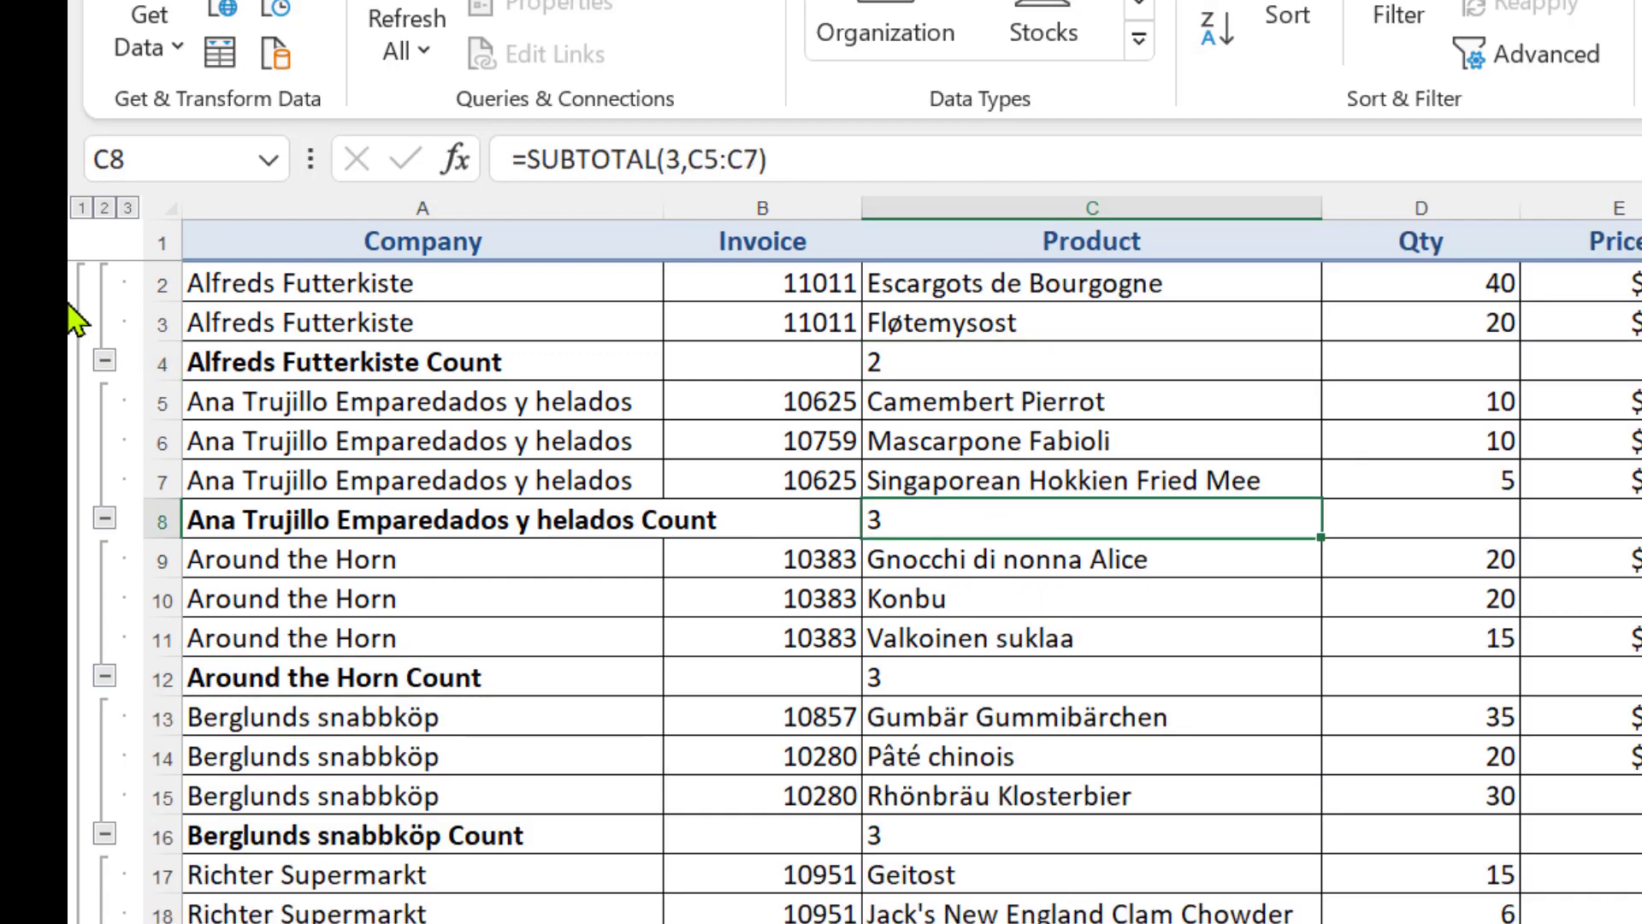
click(102, 209)
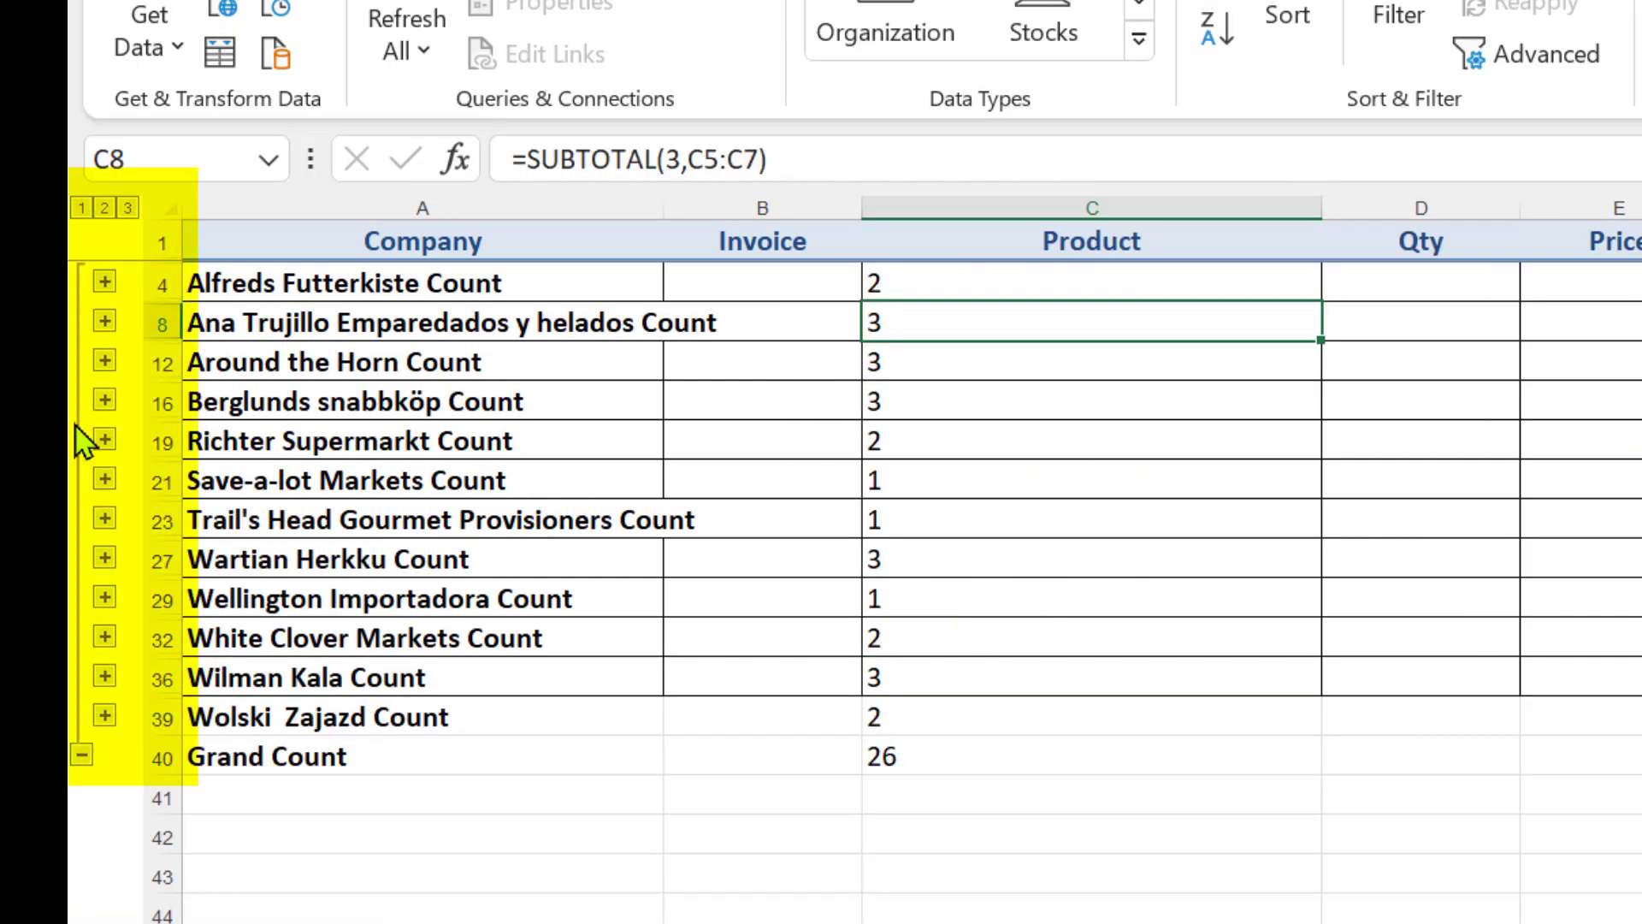
Copy only the visible cells from the Company header to the Grand Count in column C and paste them into a new workbook
drag(368, 242, 953, 766)
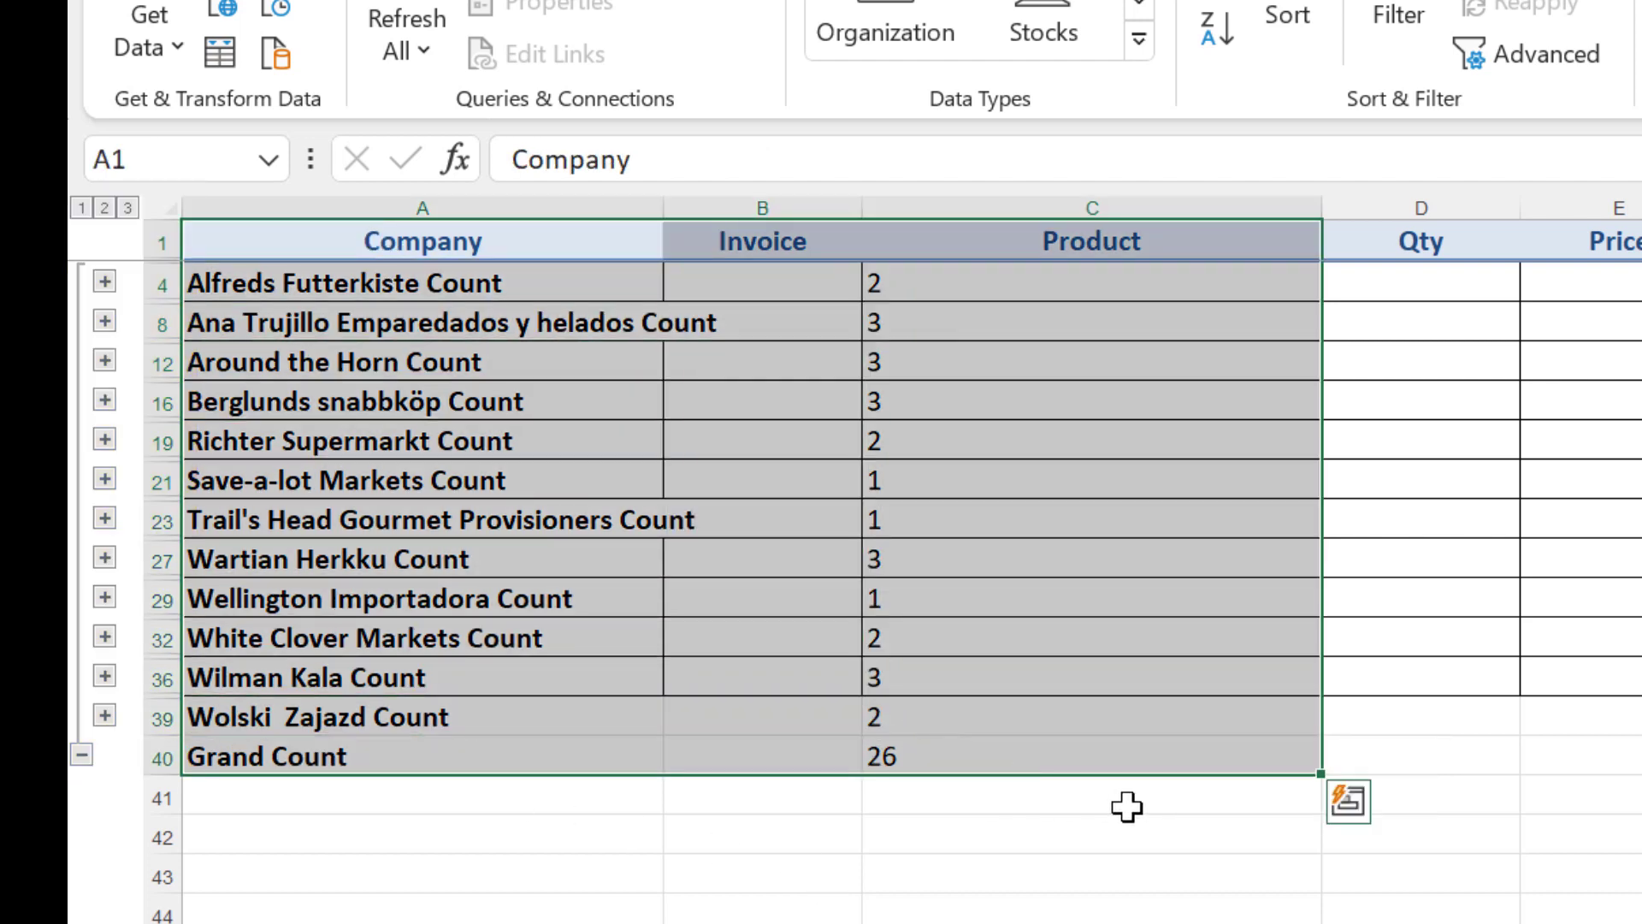
key(ctrl+g)
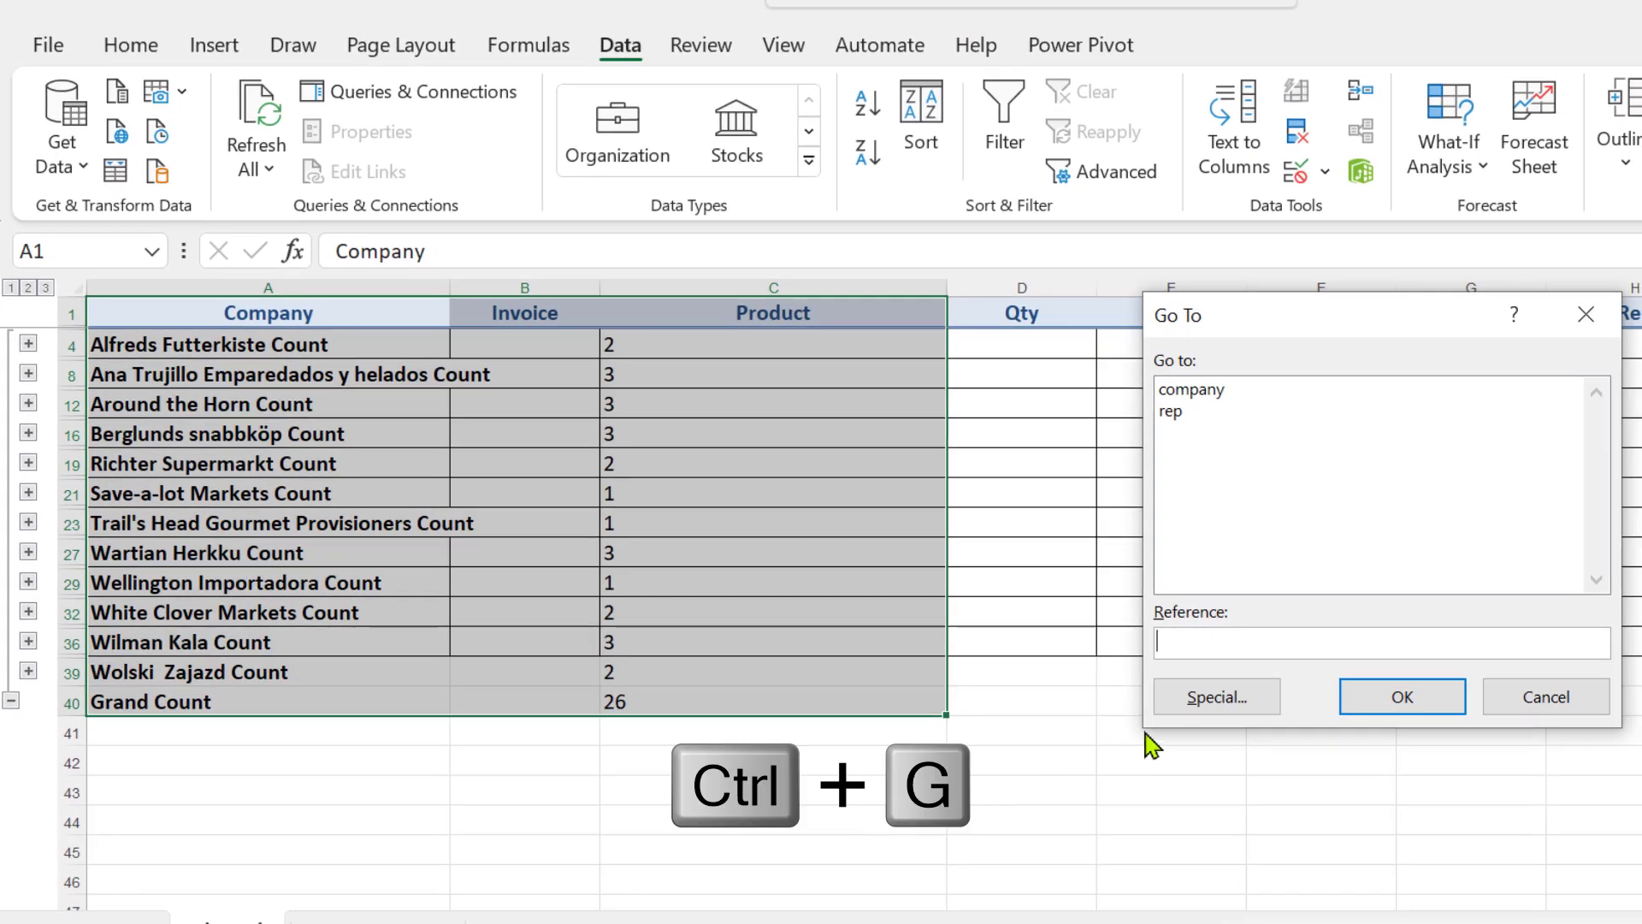
click(1218, 697)
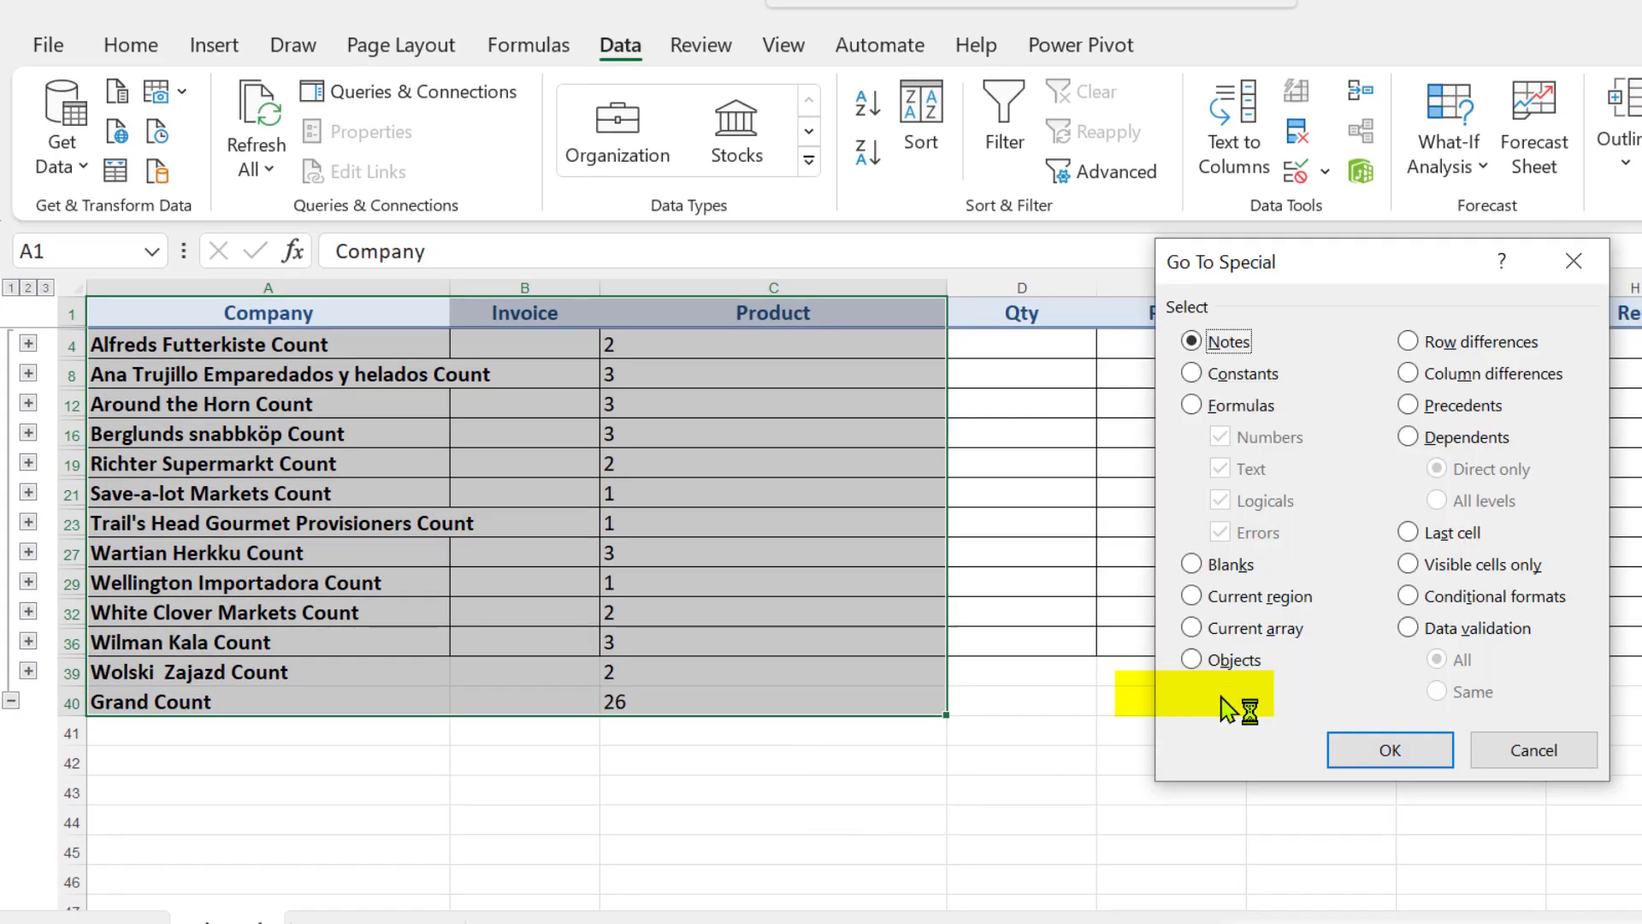
click(1409, 566)
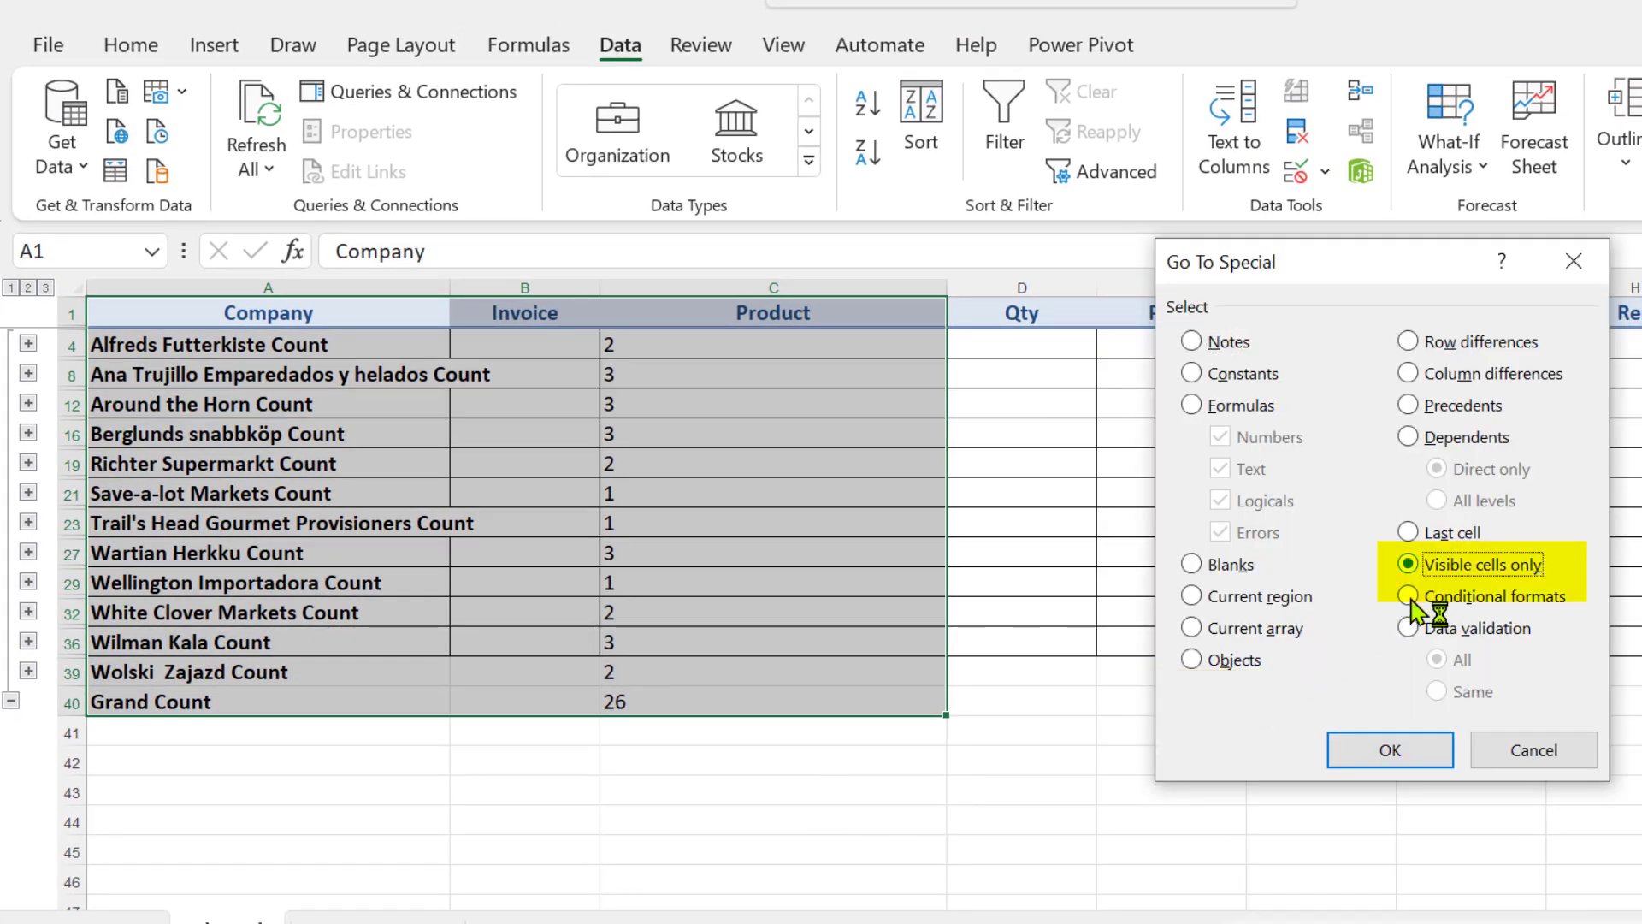
click(1390, 751)
key(ctrl+c)
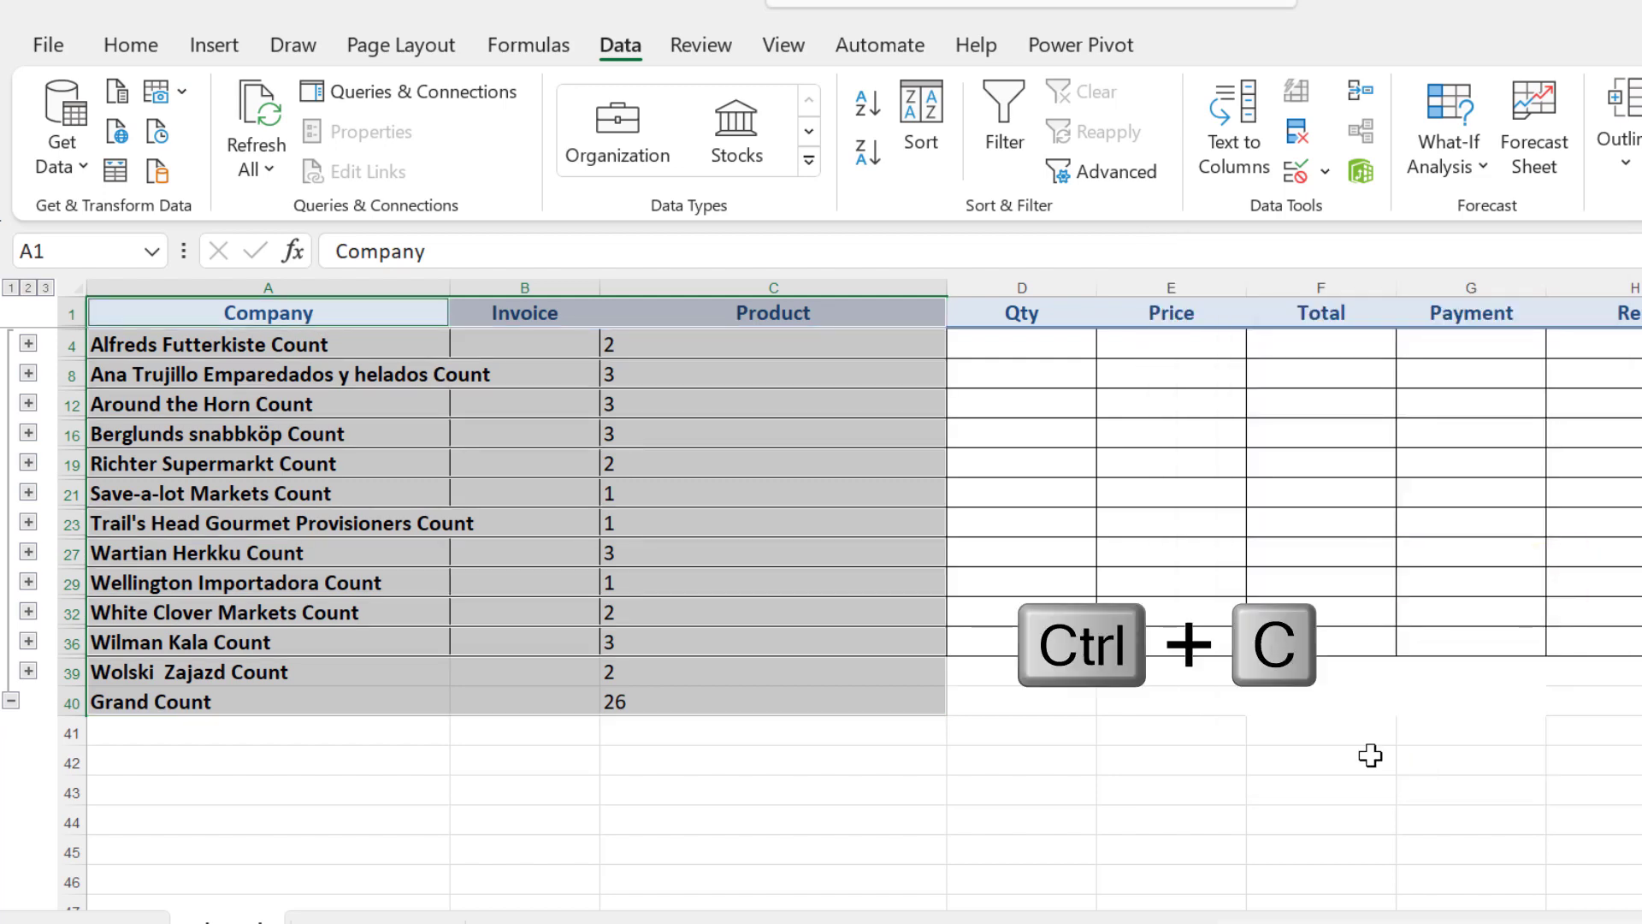
key(ctrl+n)
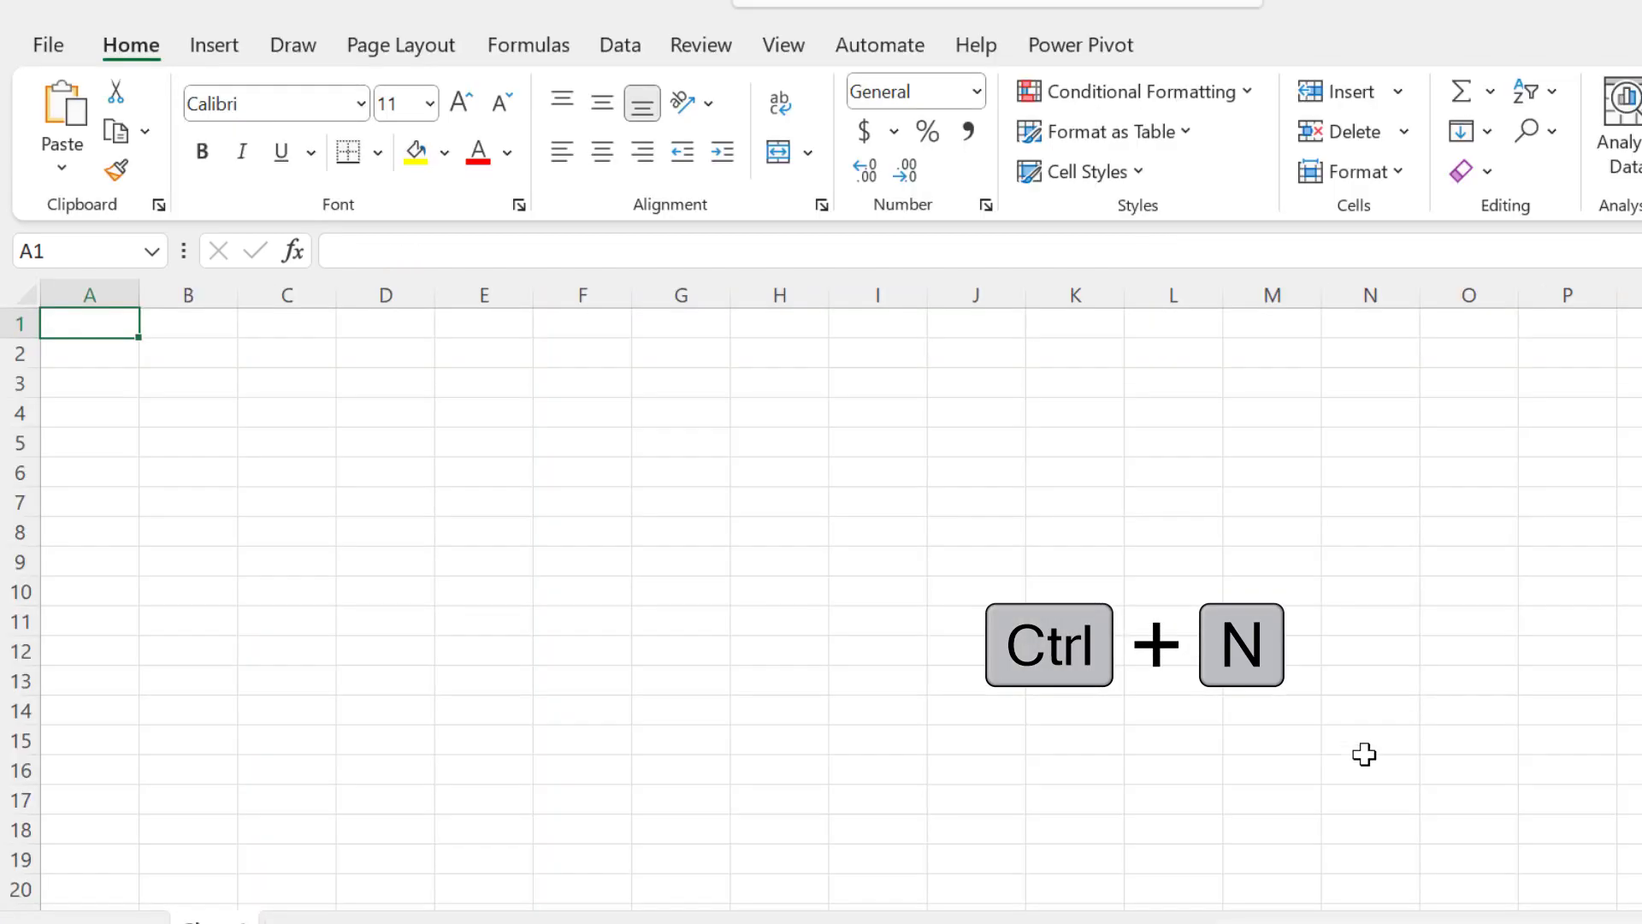
key(ctrl+v)
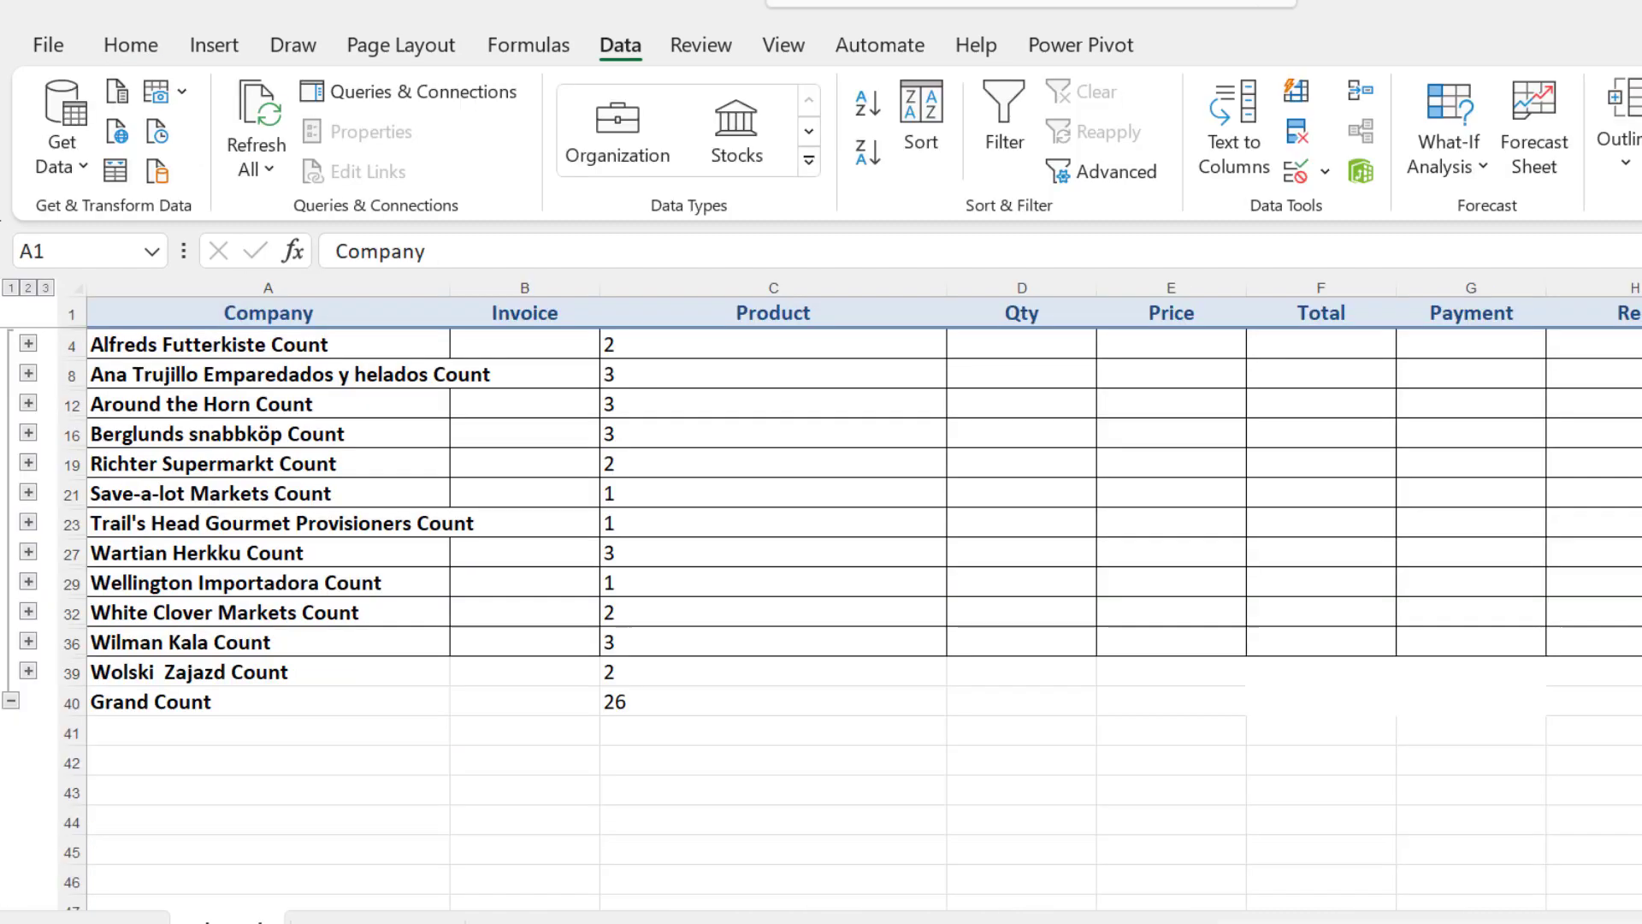
Back in the subtotals workbook, expand the Around the Horn and Ana Trujillo groups, and show all rows at outline level 3
click(643, 465)
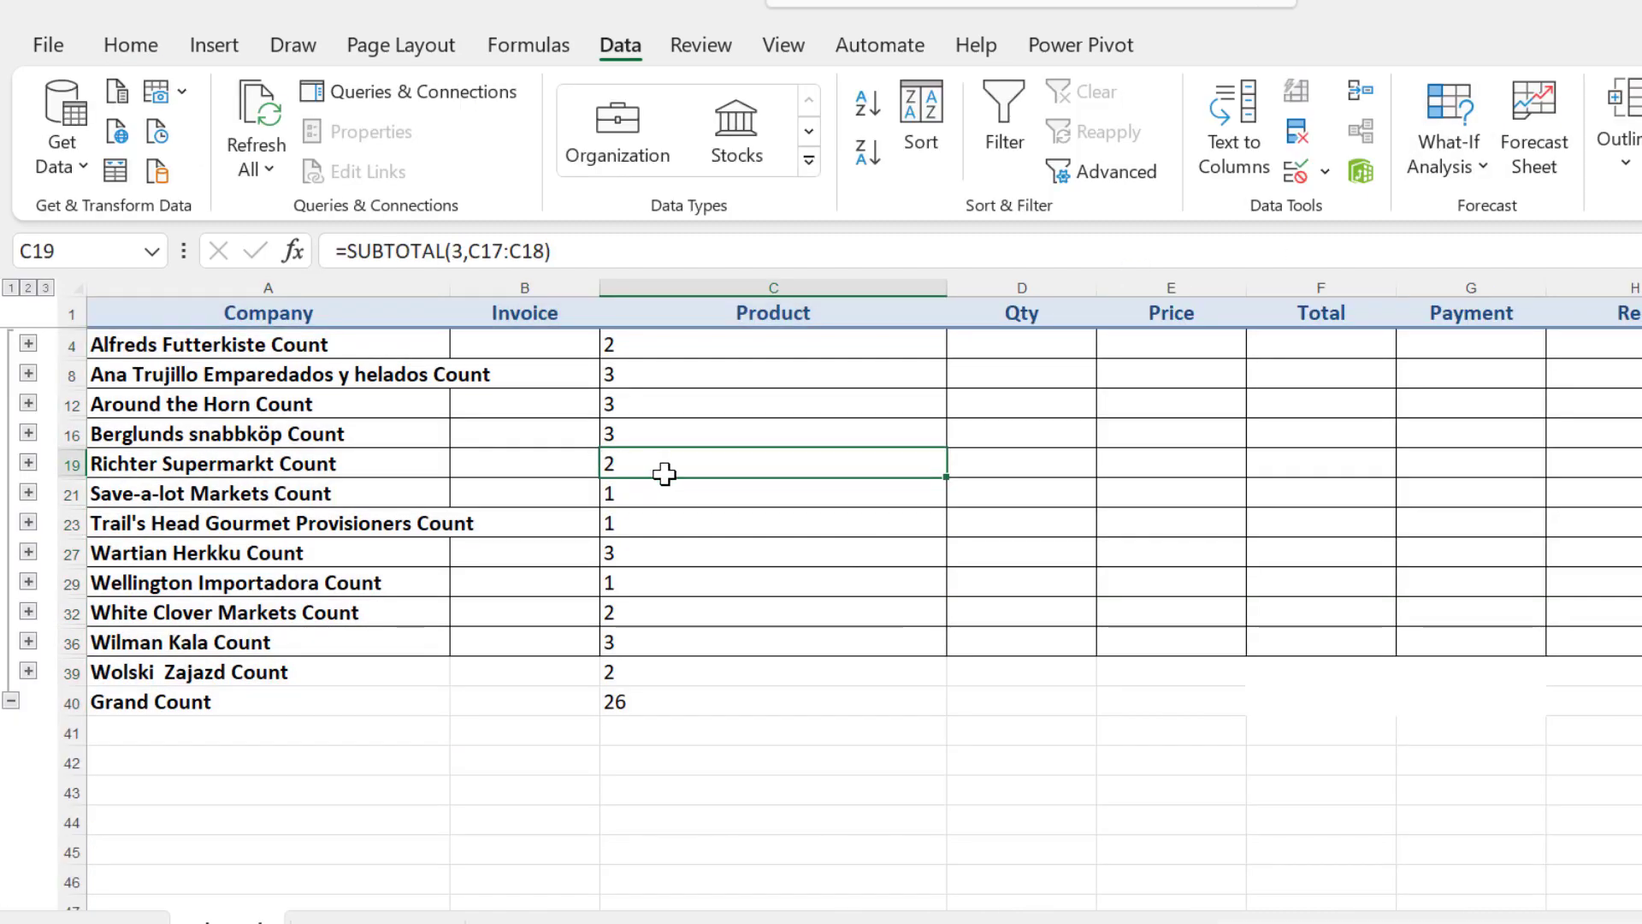
click(28, 403)
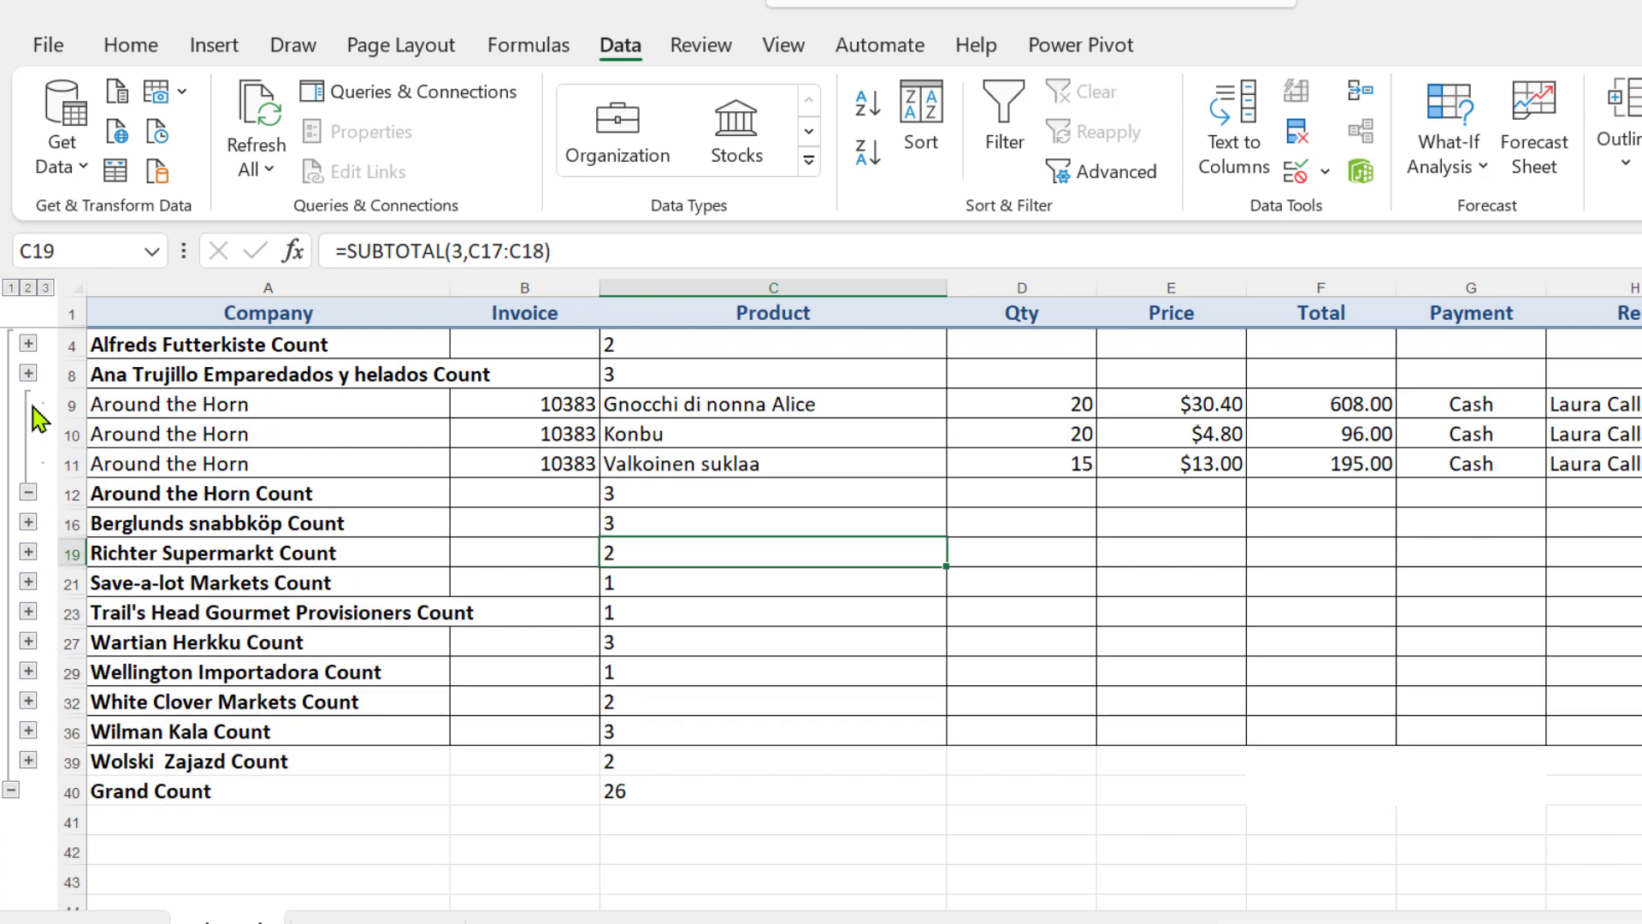
click(28, 374)
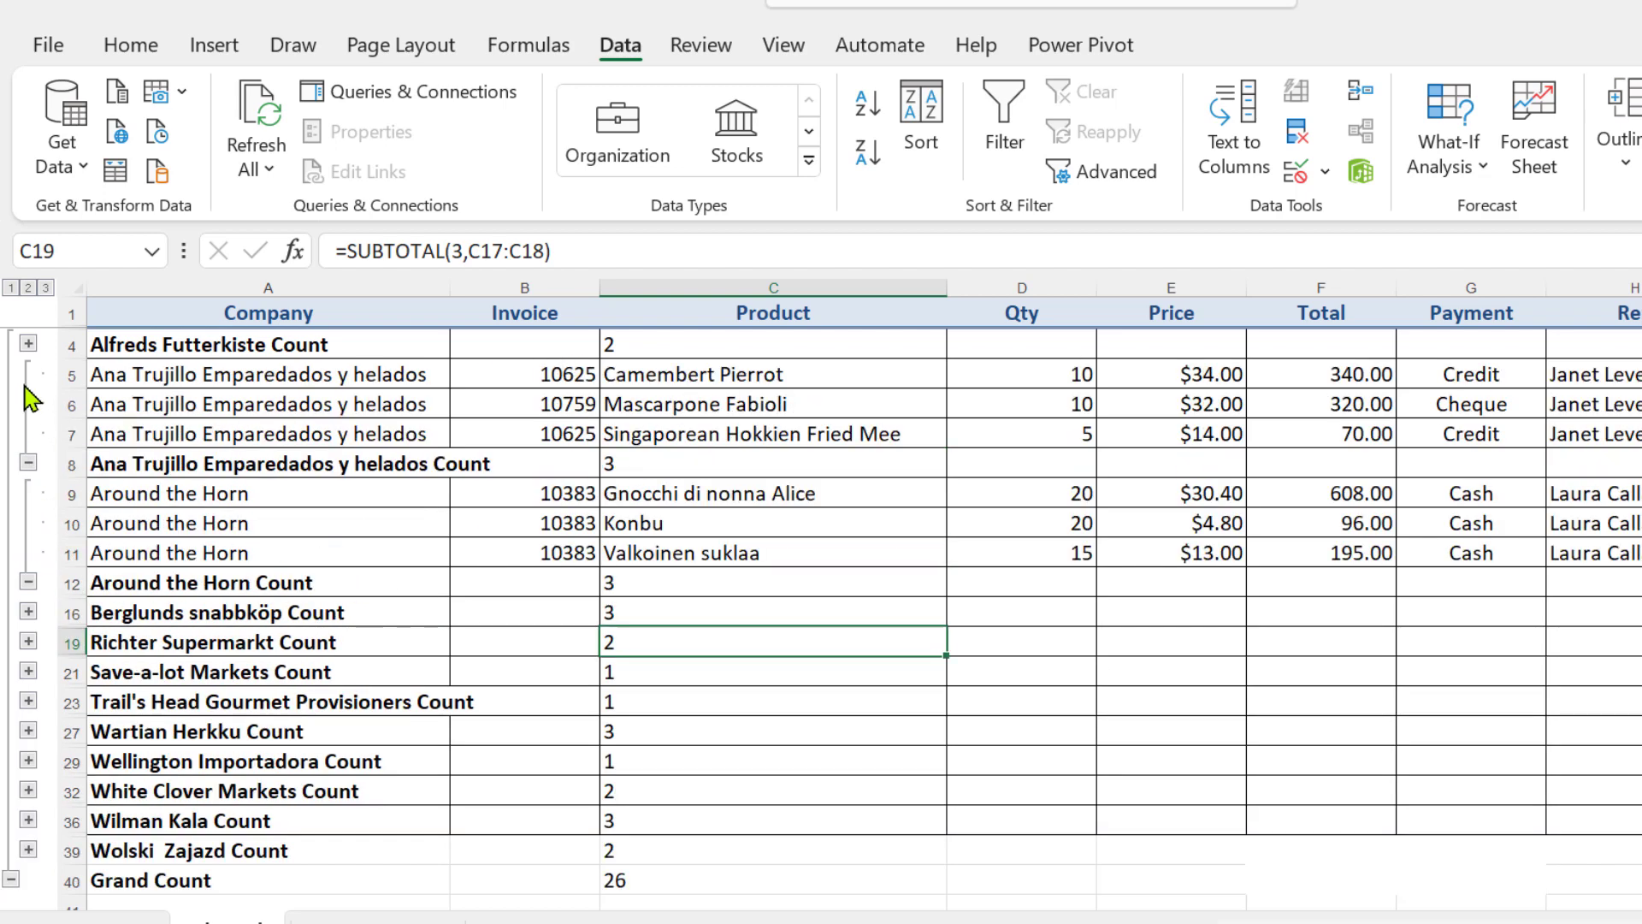
click(44, 288)
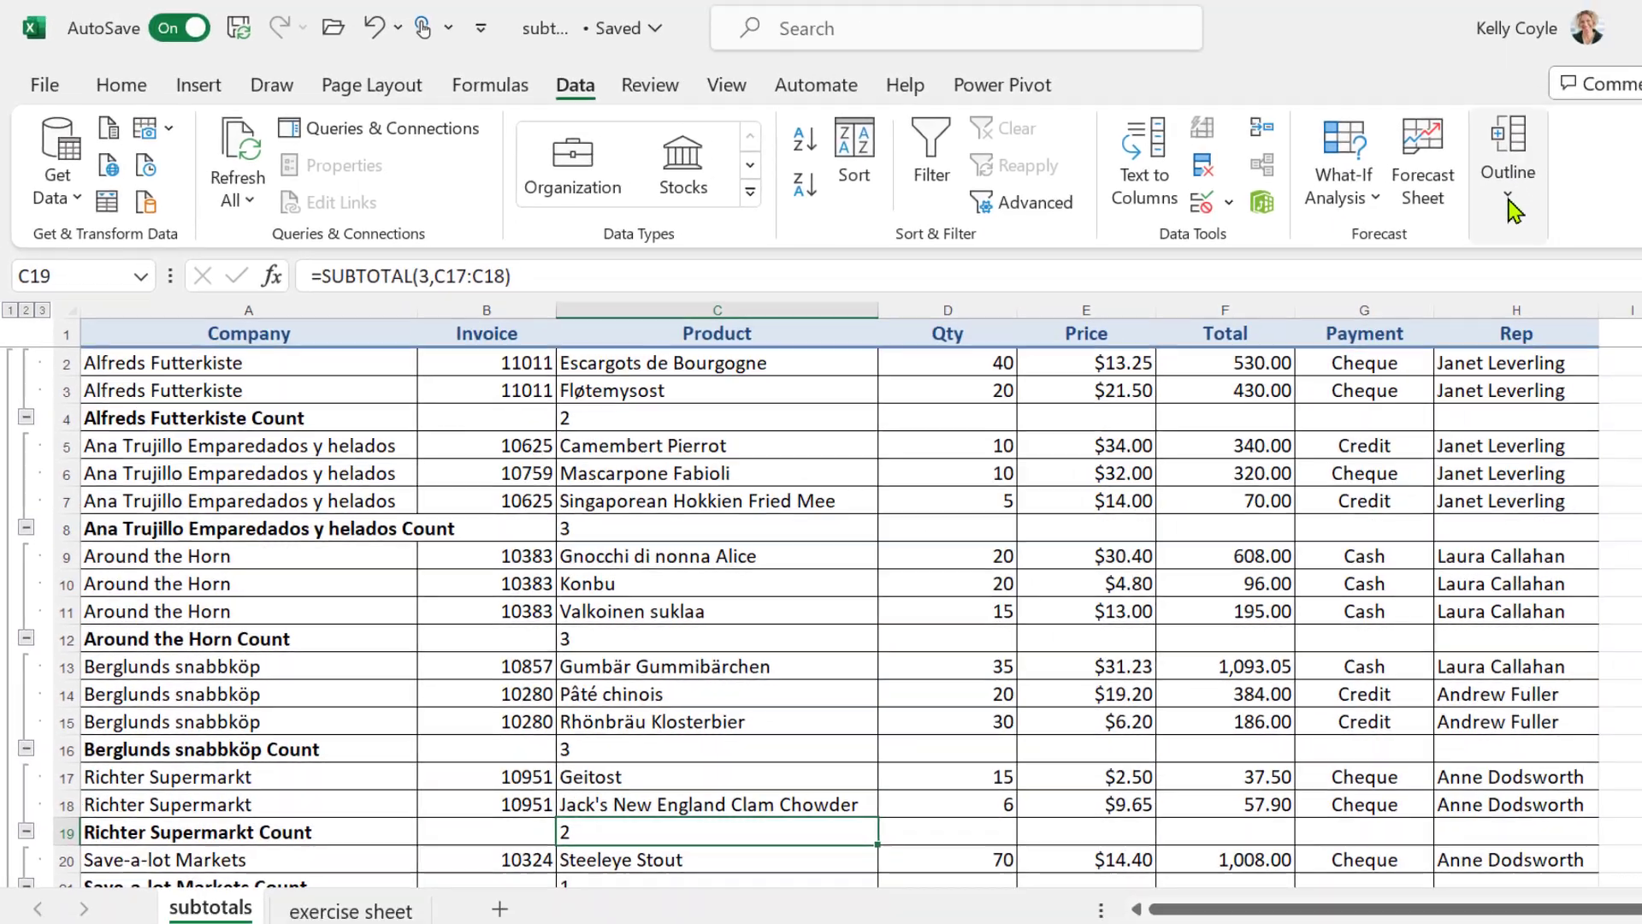
Remove all subtotals from the table through the Subtotal settings
click(1621, 137)
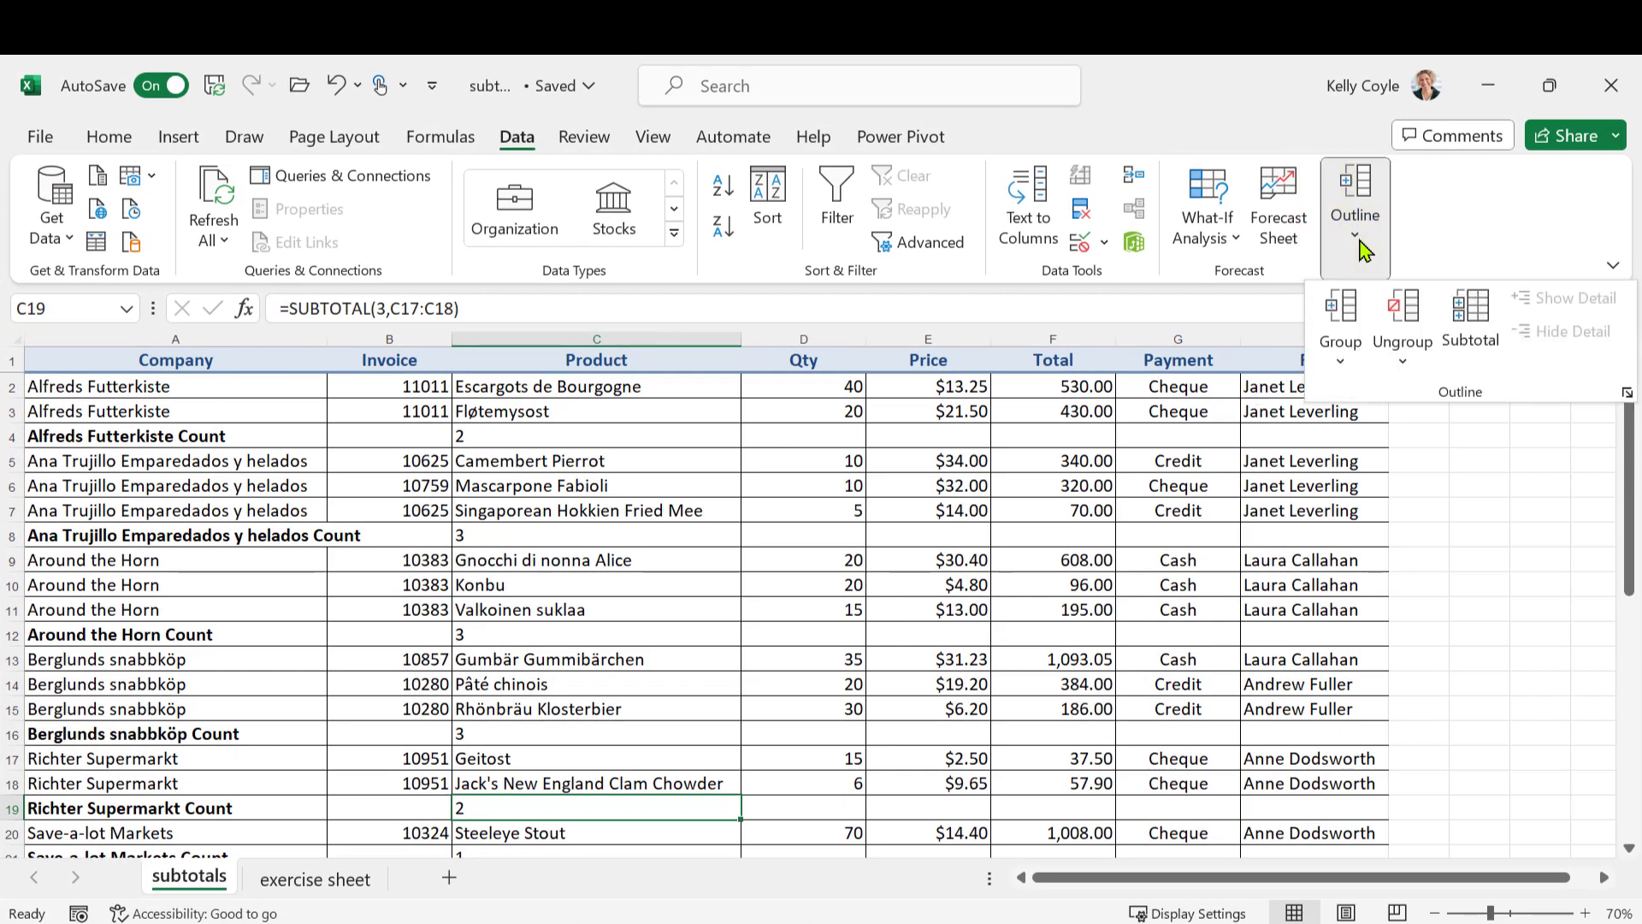
click(1473, 321)
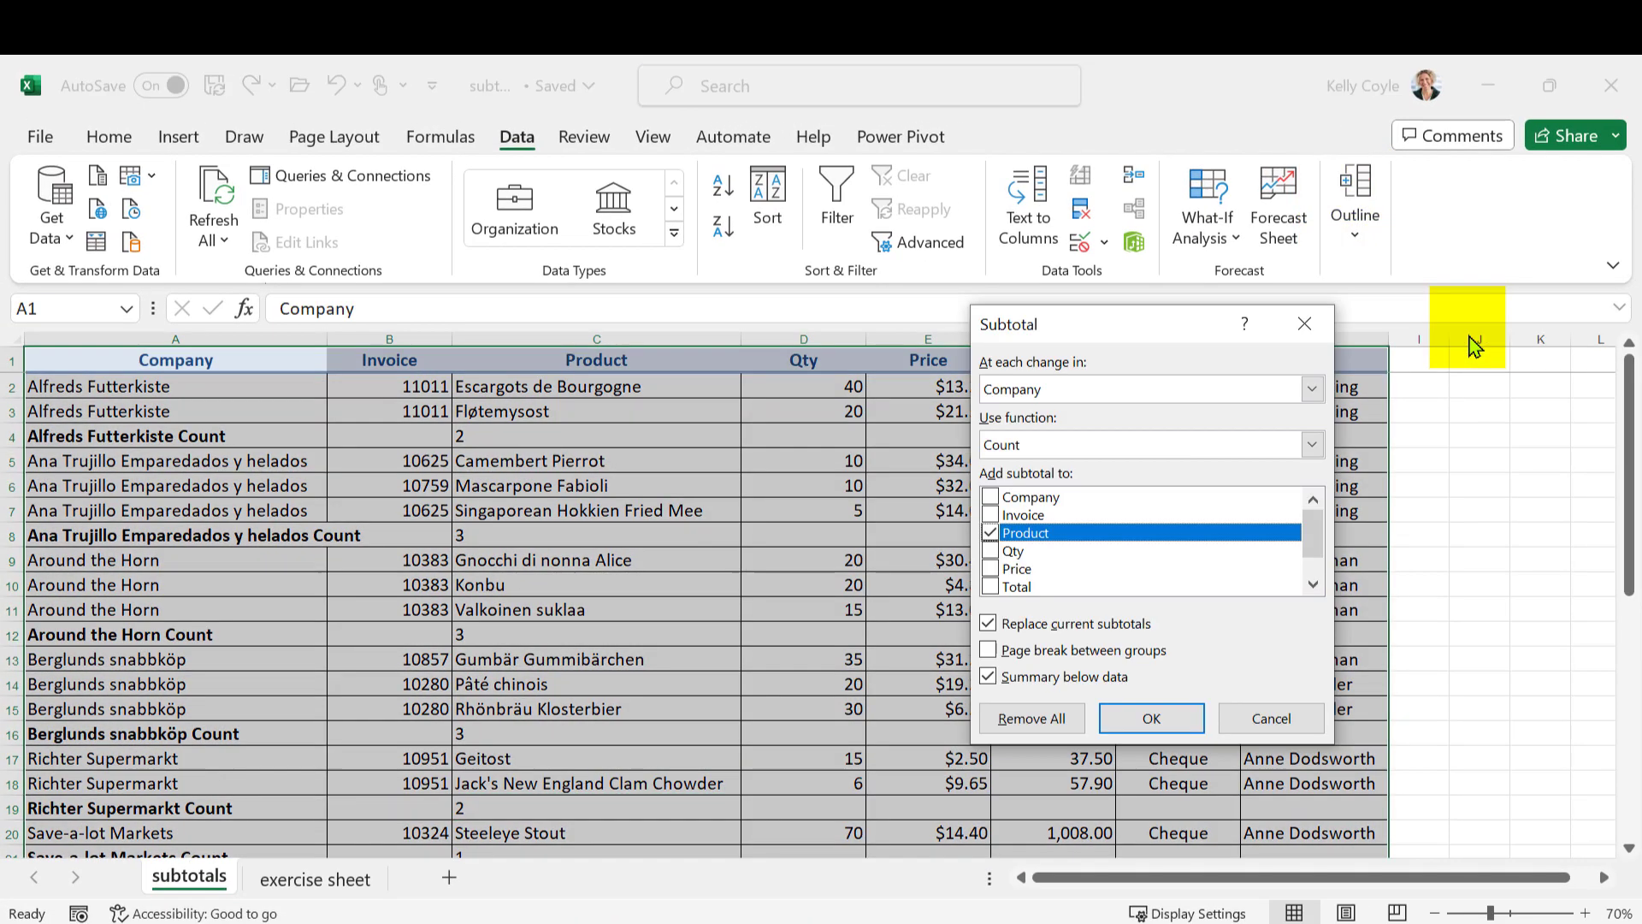
click(1032, 718)
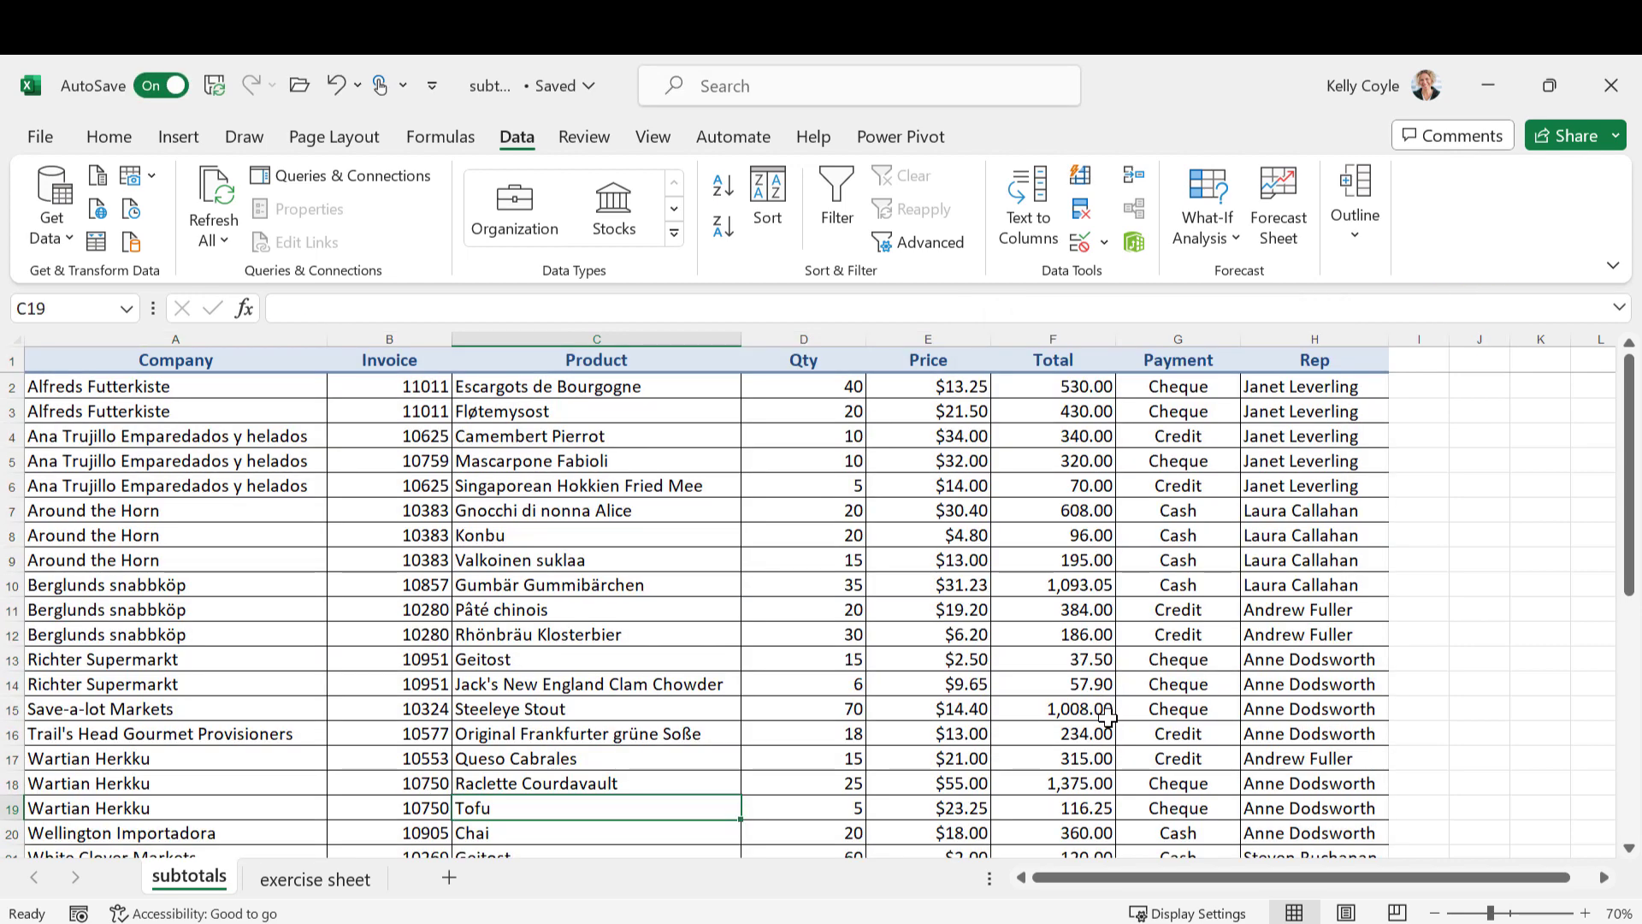
Check the Rep column for scattered repeats, sort the table by Rep from A to Z, and inspect the first rep's block
drag(1300, 386, 1354, 500)
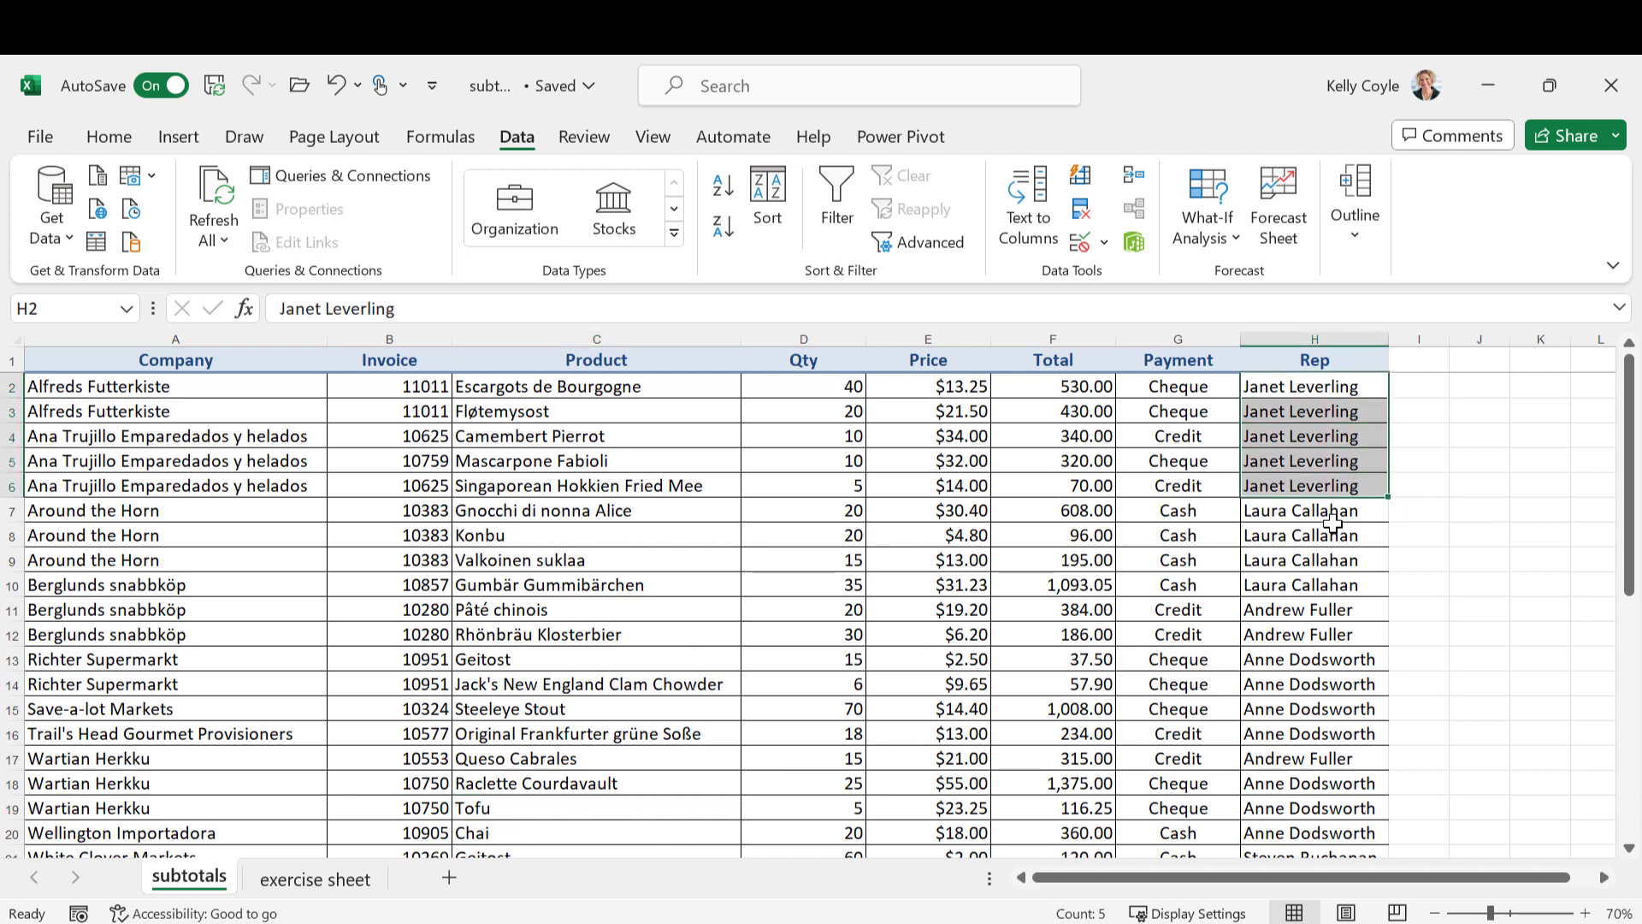
scroll(1333, 556, down, 1)
click(1328, 588)
drag(1327, 590, 1330, 758)
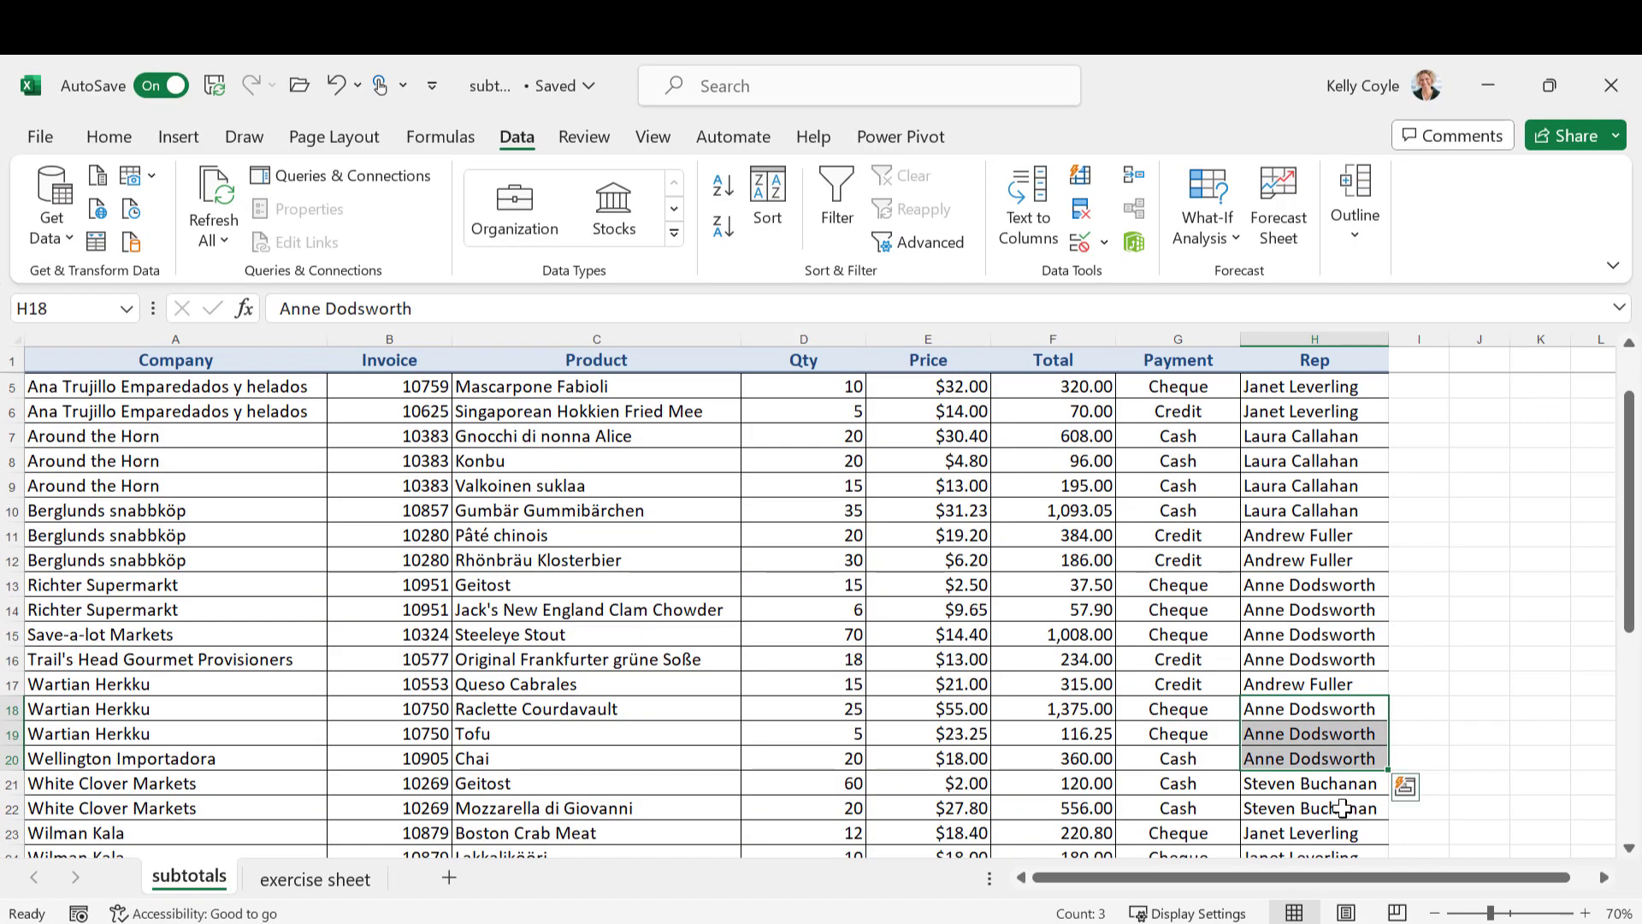
click(1339, 832)
click(1315, 539)
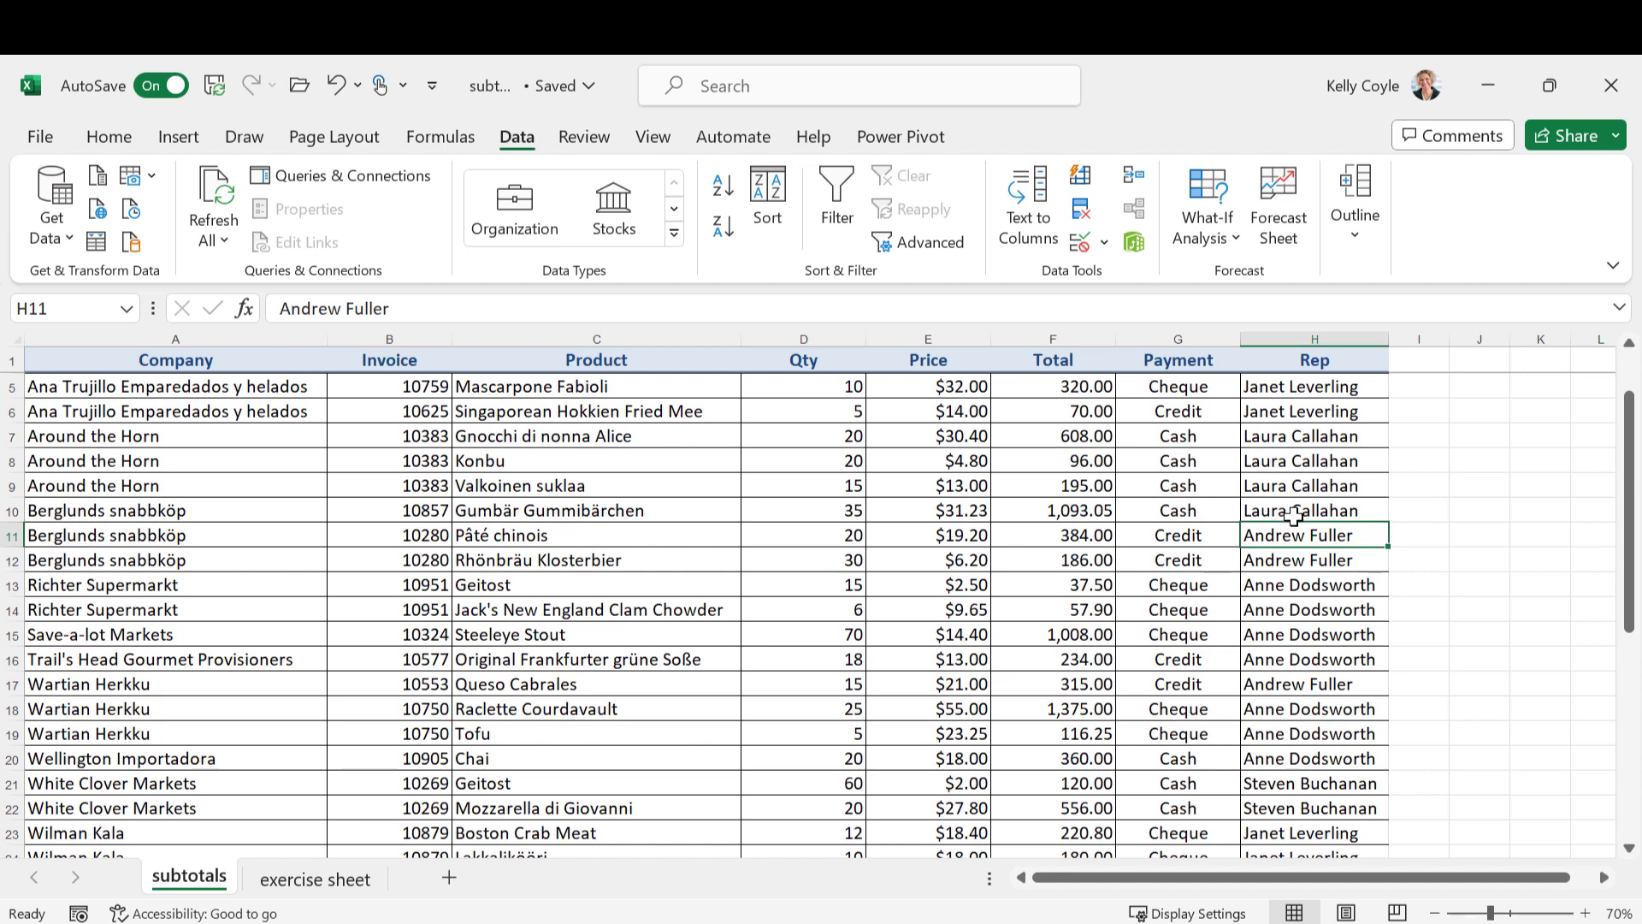
click(727, 185)
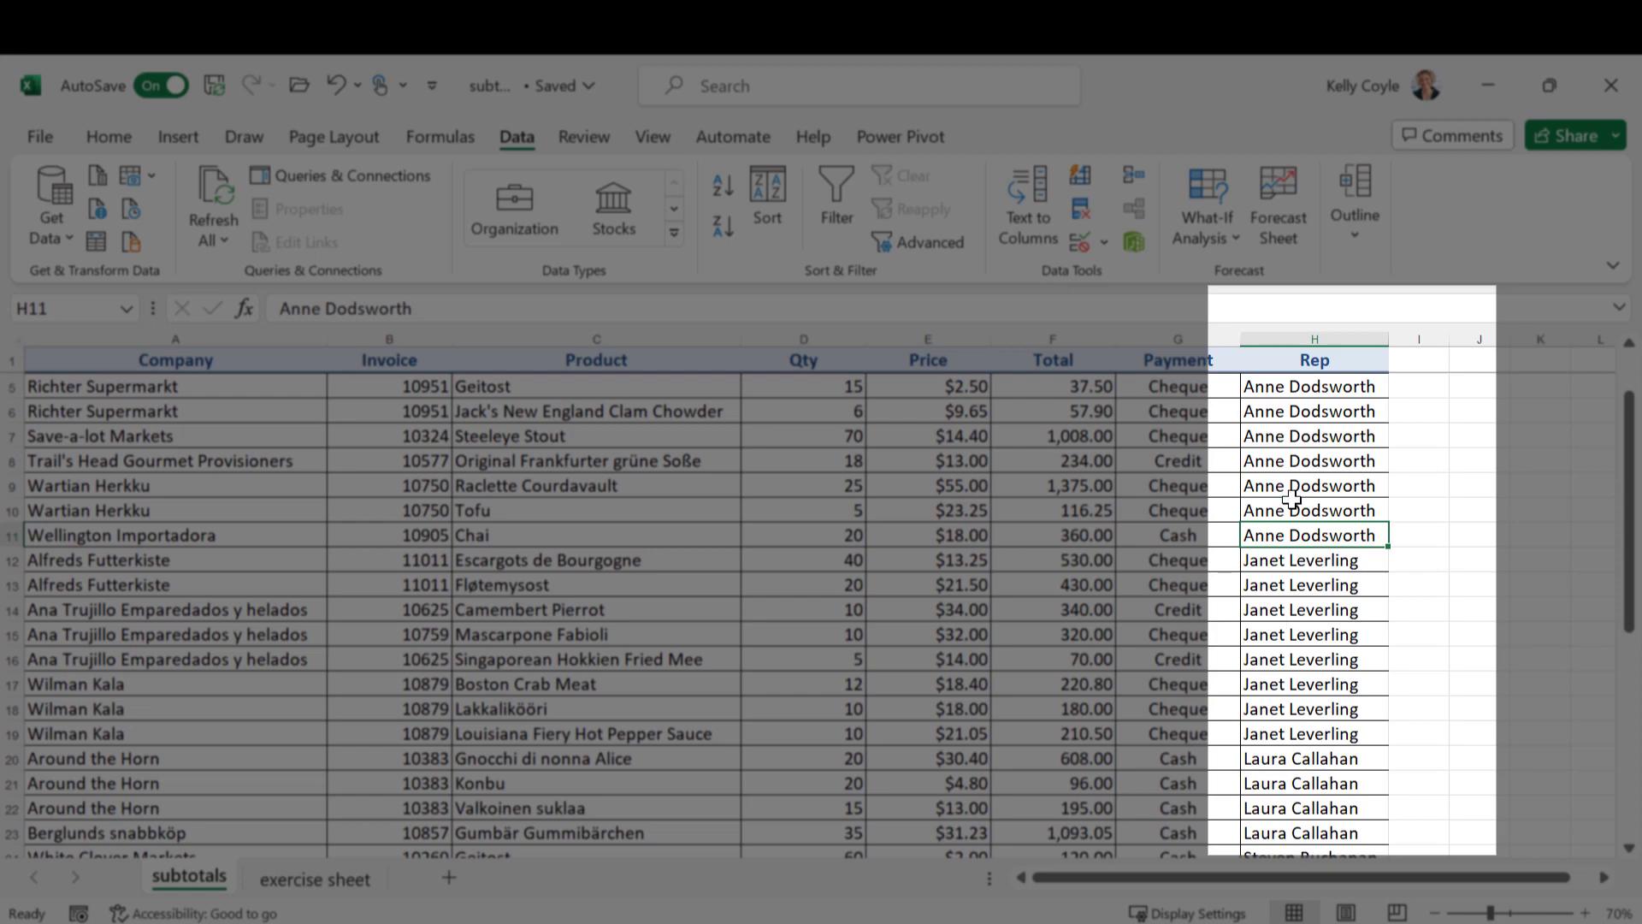
drag(1284, 378, 1304, 537)
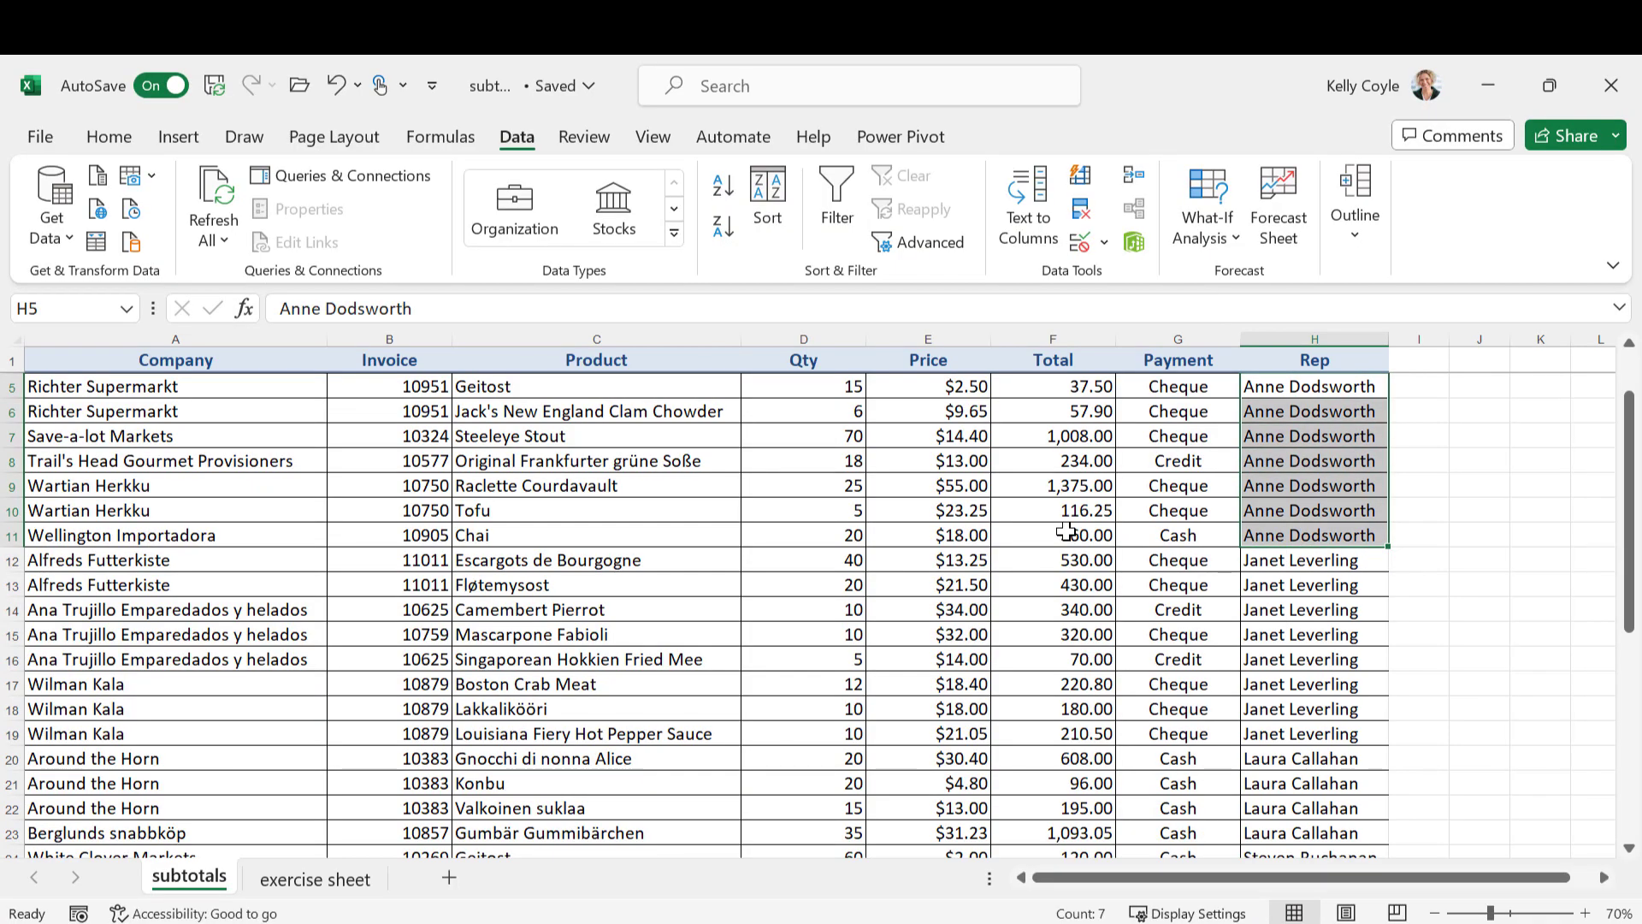
Add subtotals to the table that sum the Total column at each change in Rep, leaving Product without a subtotal
click(1066, 531)
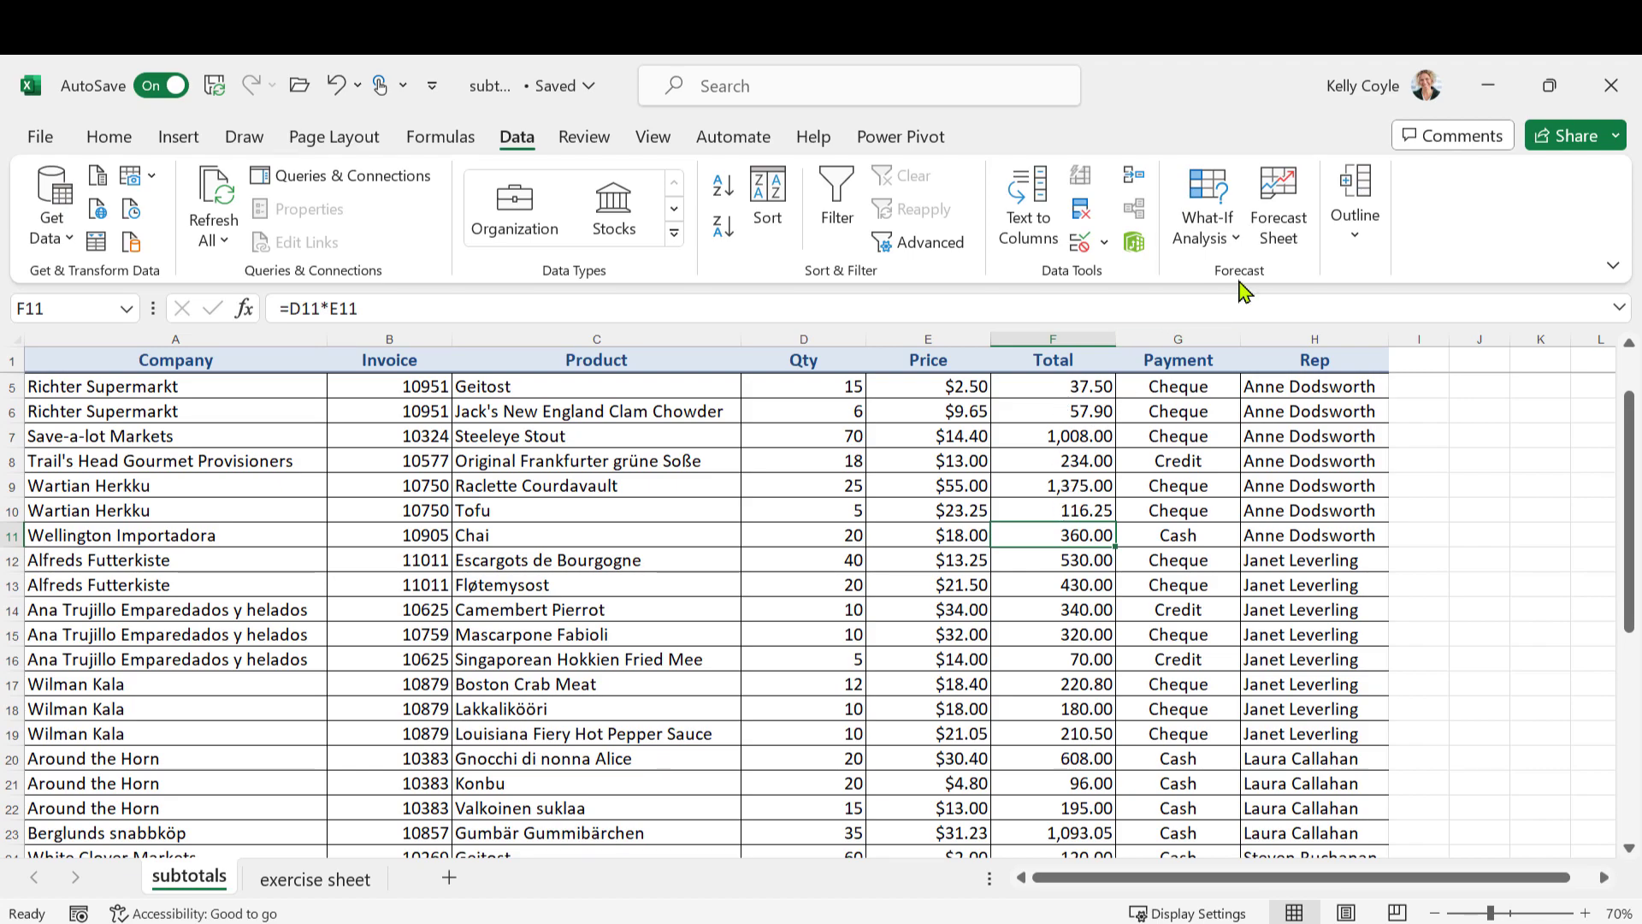
click(1355, 205)
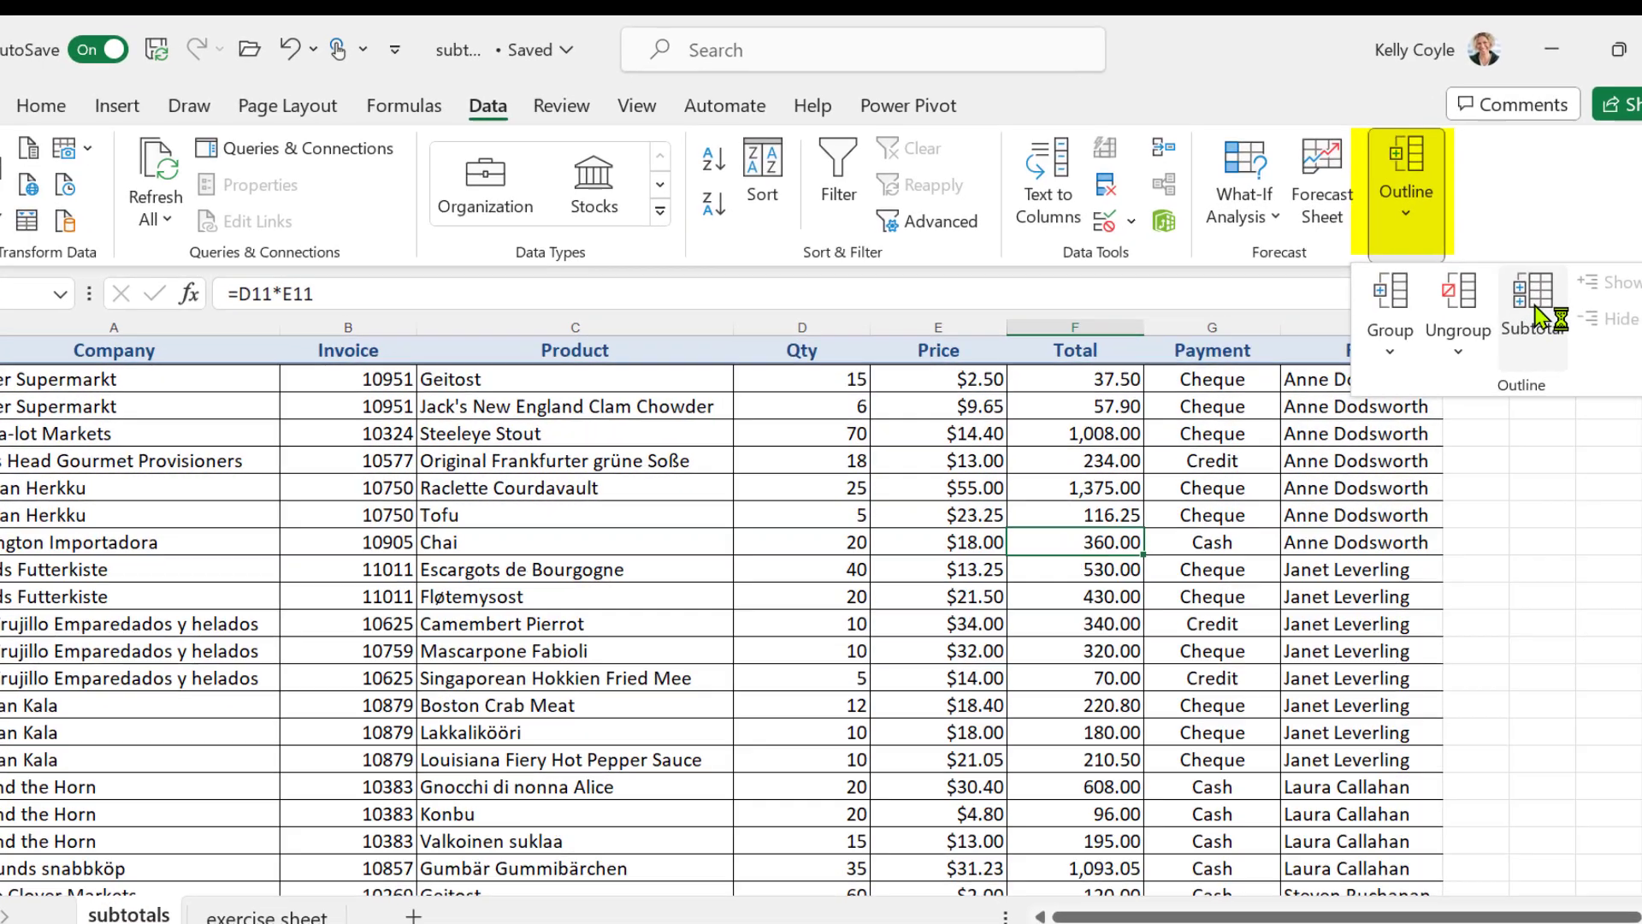
click(1534, 313)
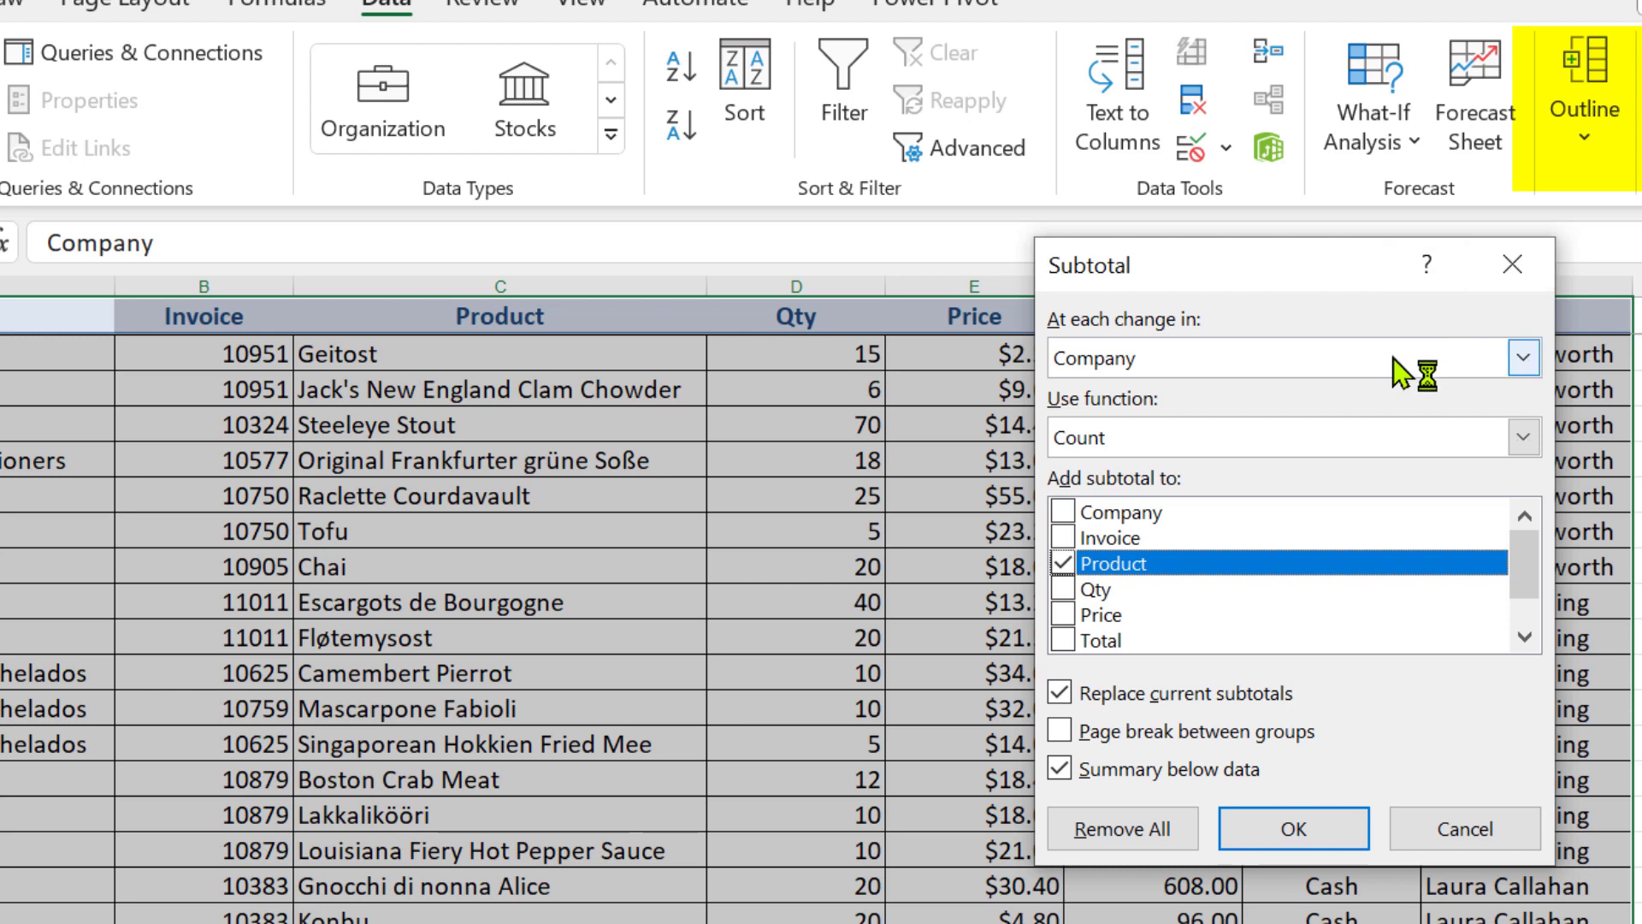
click(1394, 358)
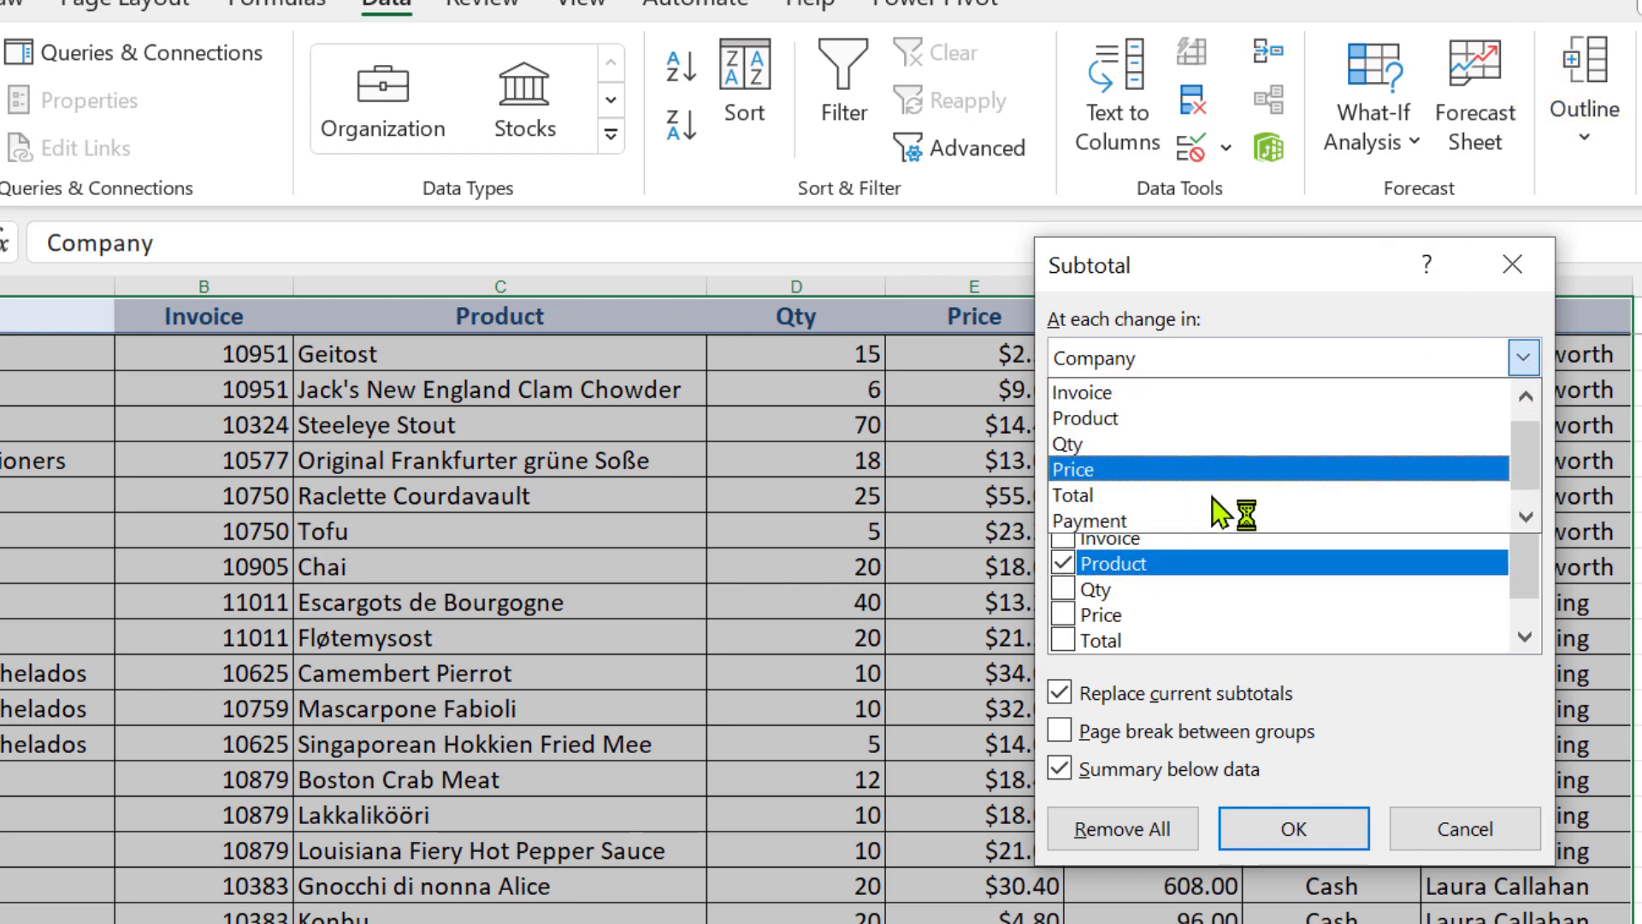
scroll(1209, 505, down, 2)
click(1203, 520)
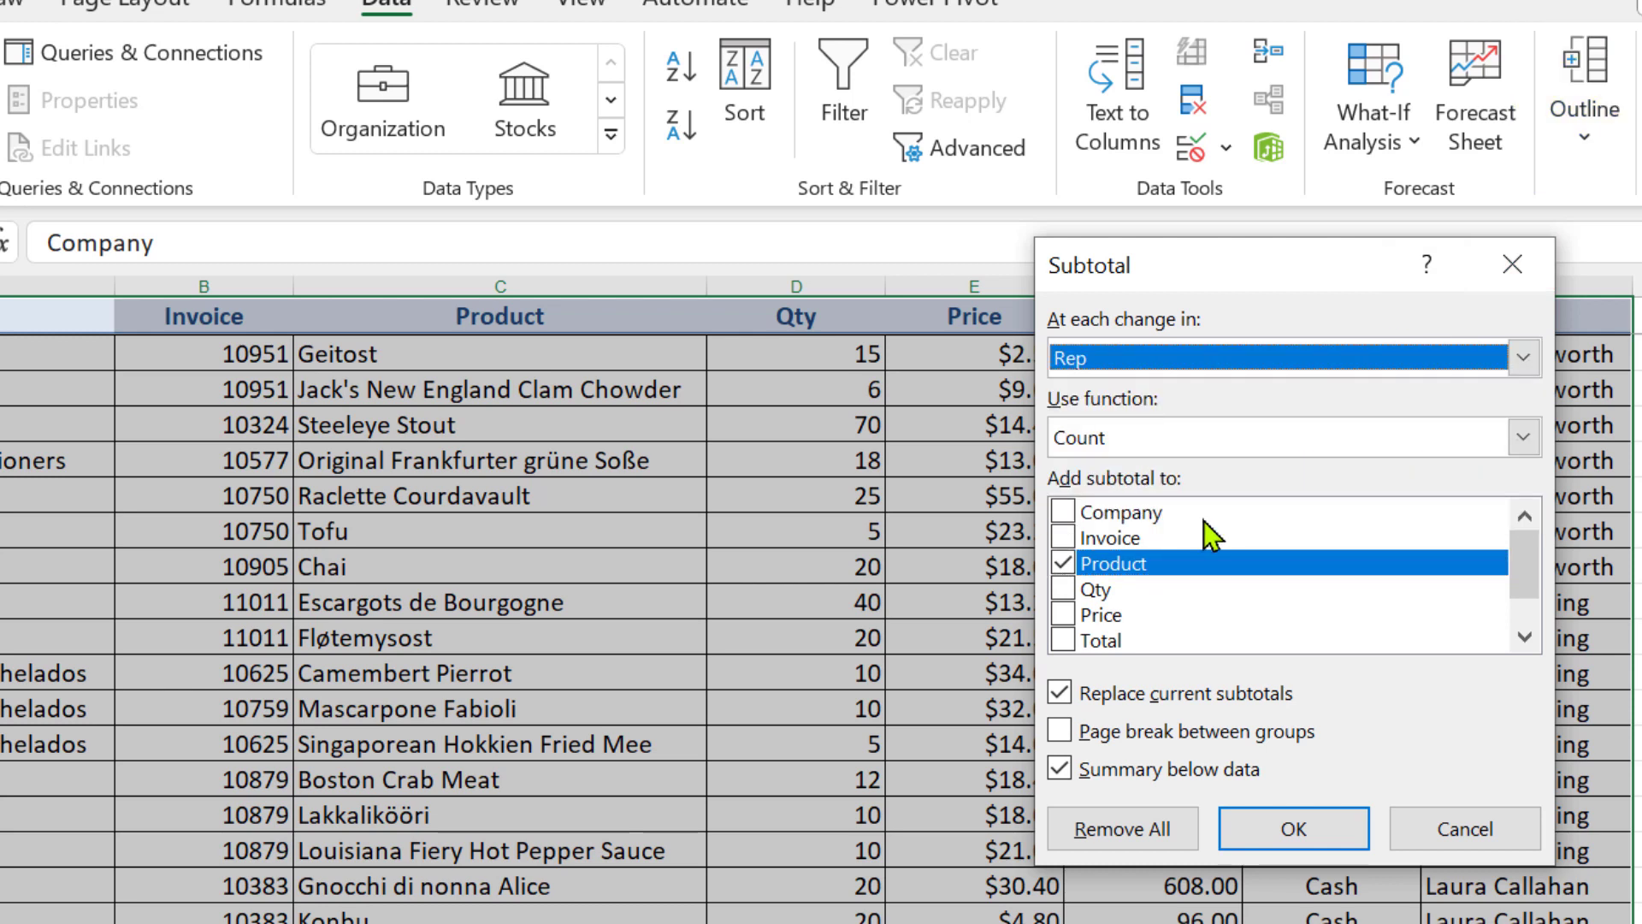
click(1163, 450)
click(1155, 486)
click(1063, 563)
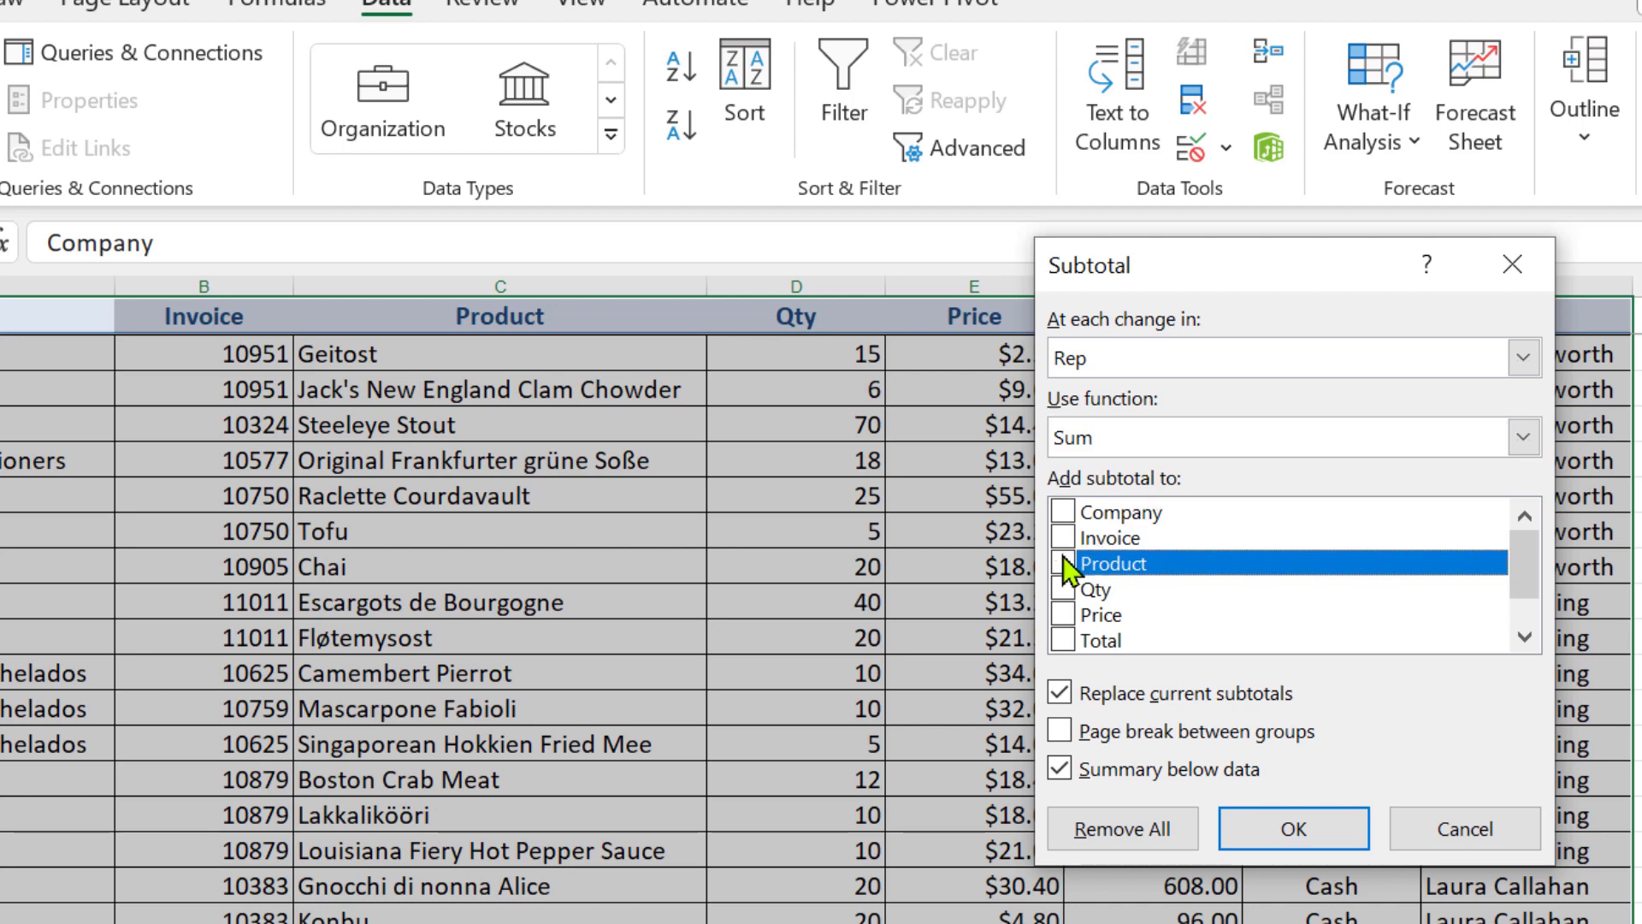
click(1064, 640)
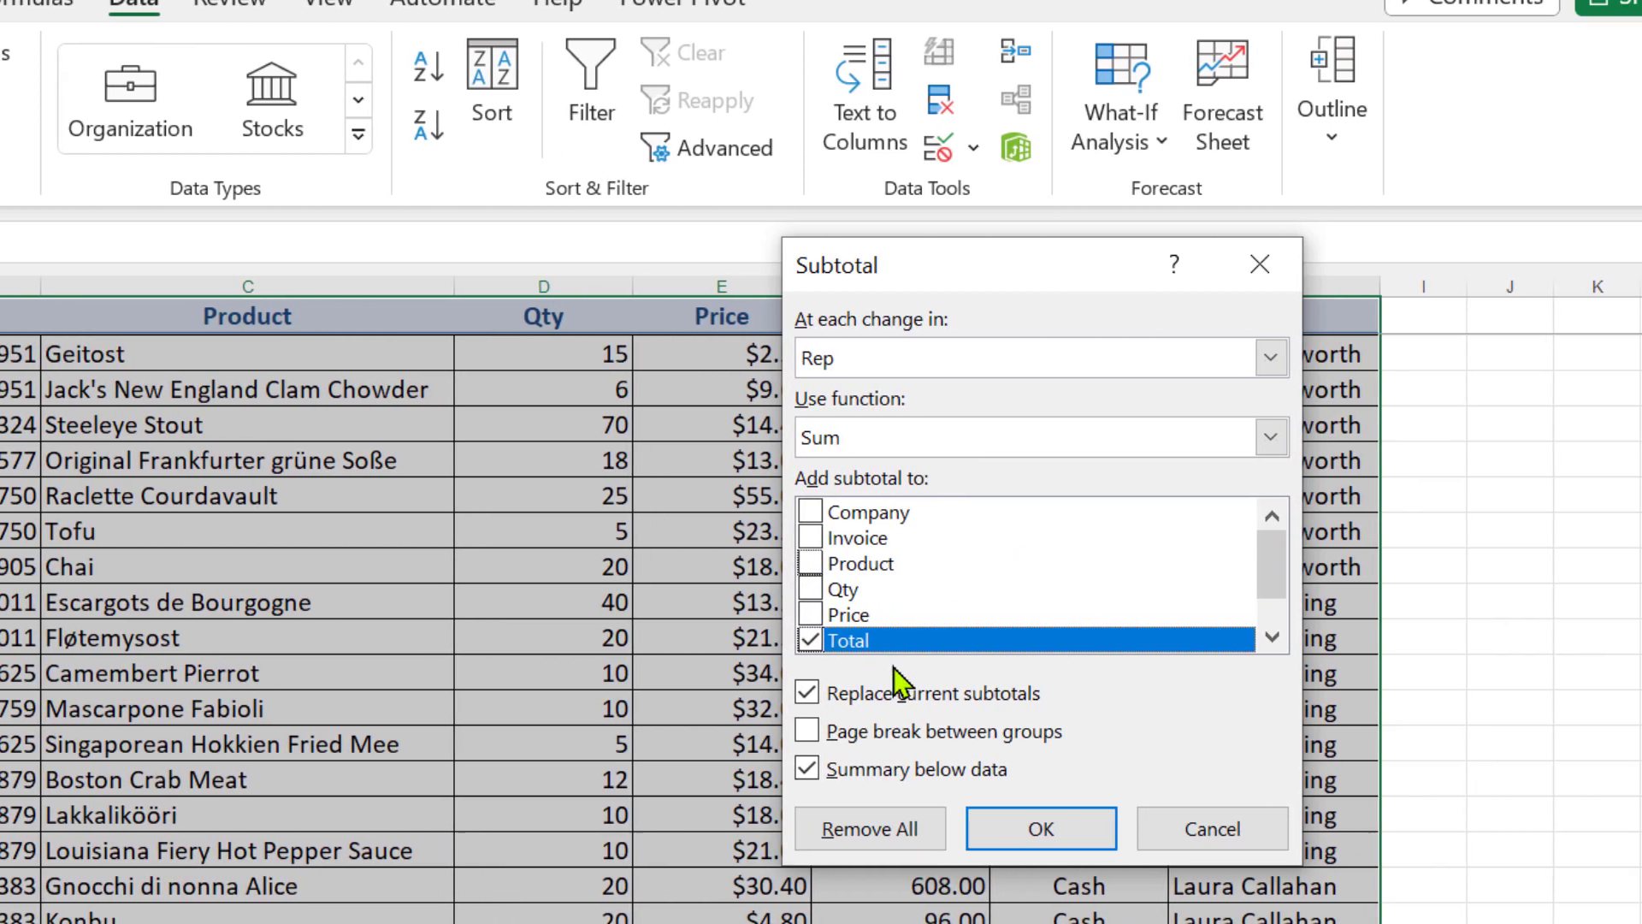
click(1234, 829)
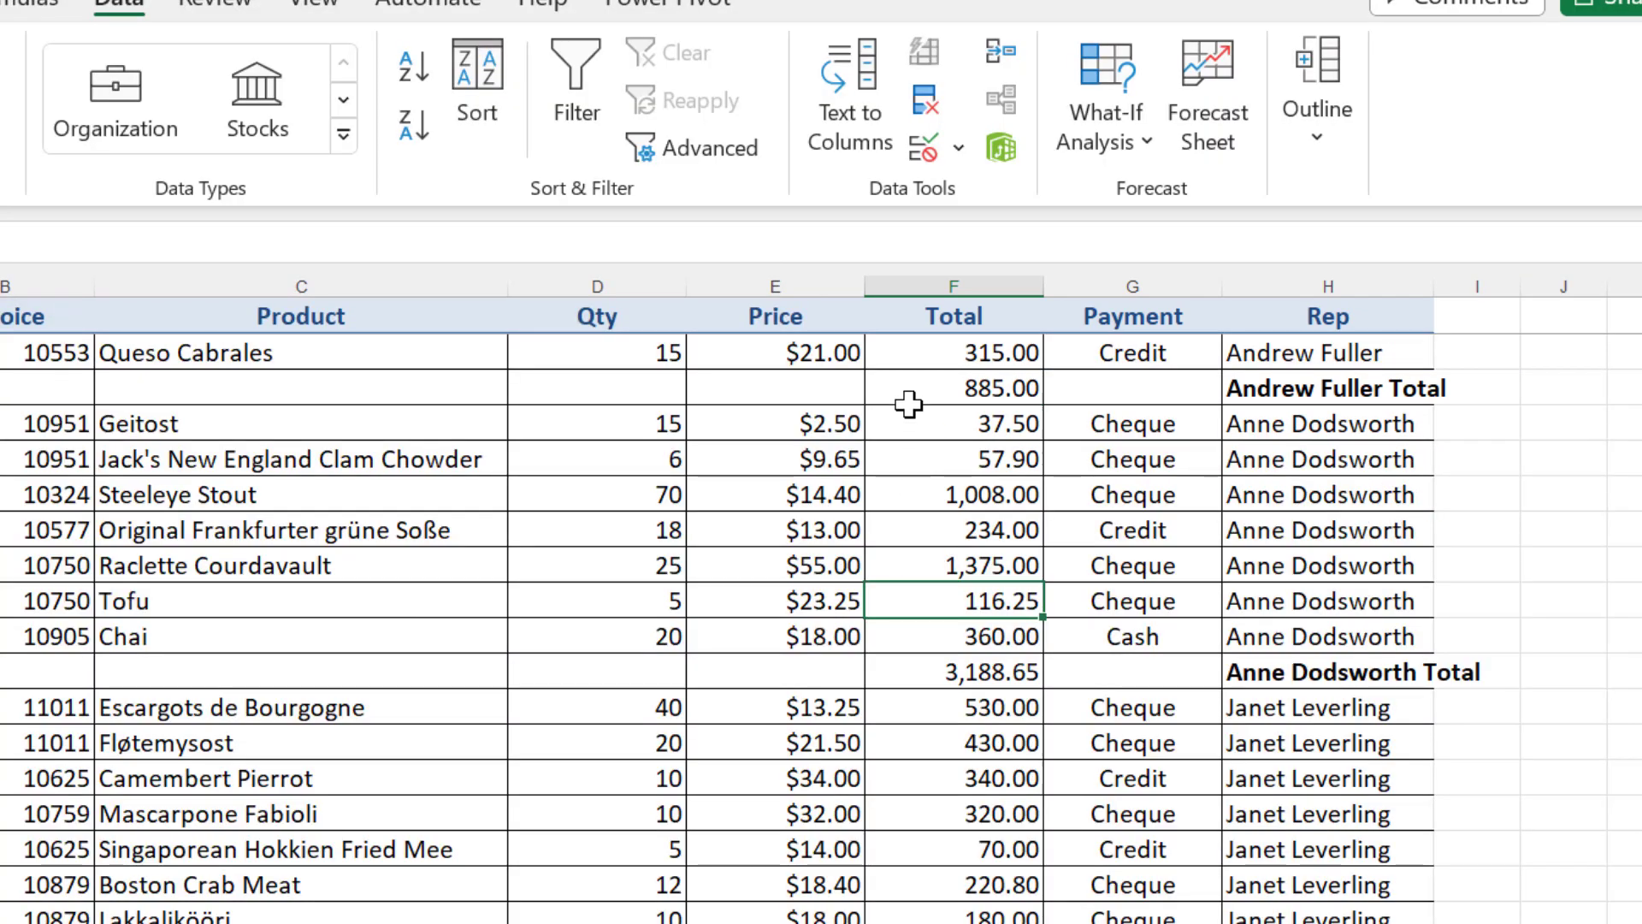
Add a second subtotal averaging the Total column at each change in Rep, without replacing the current subtotals
click(936, 437)
click(1309, 130)
click(1489, 244)
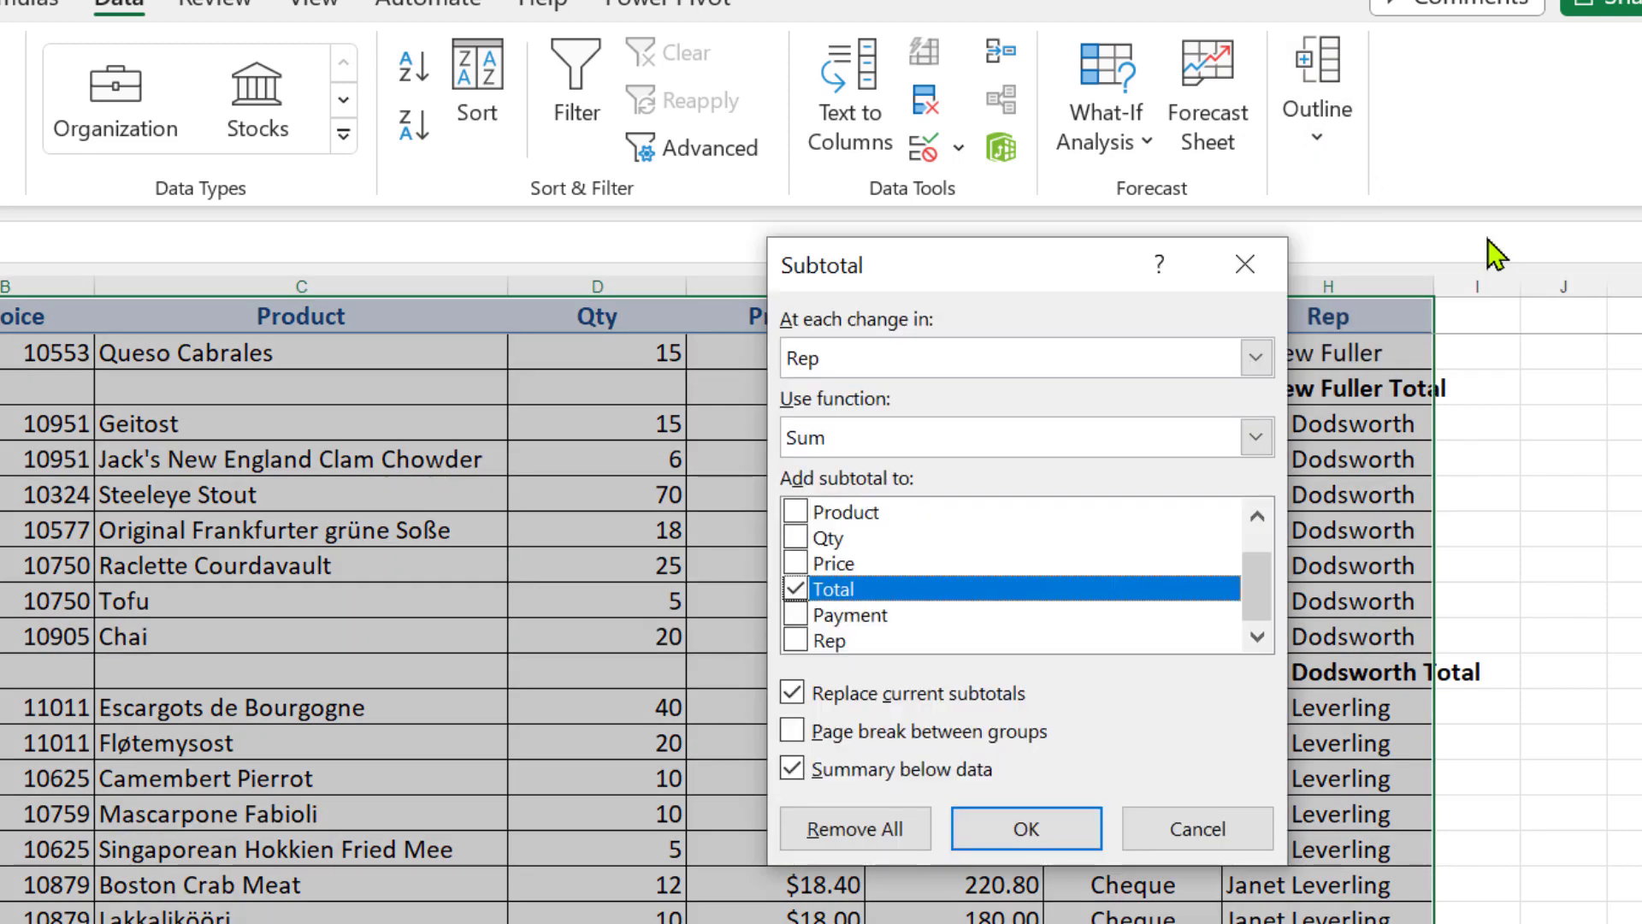
click(906, 438)
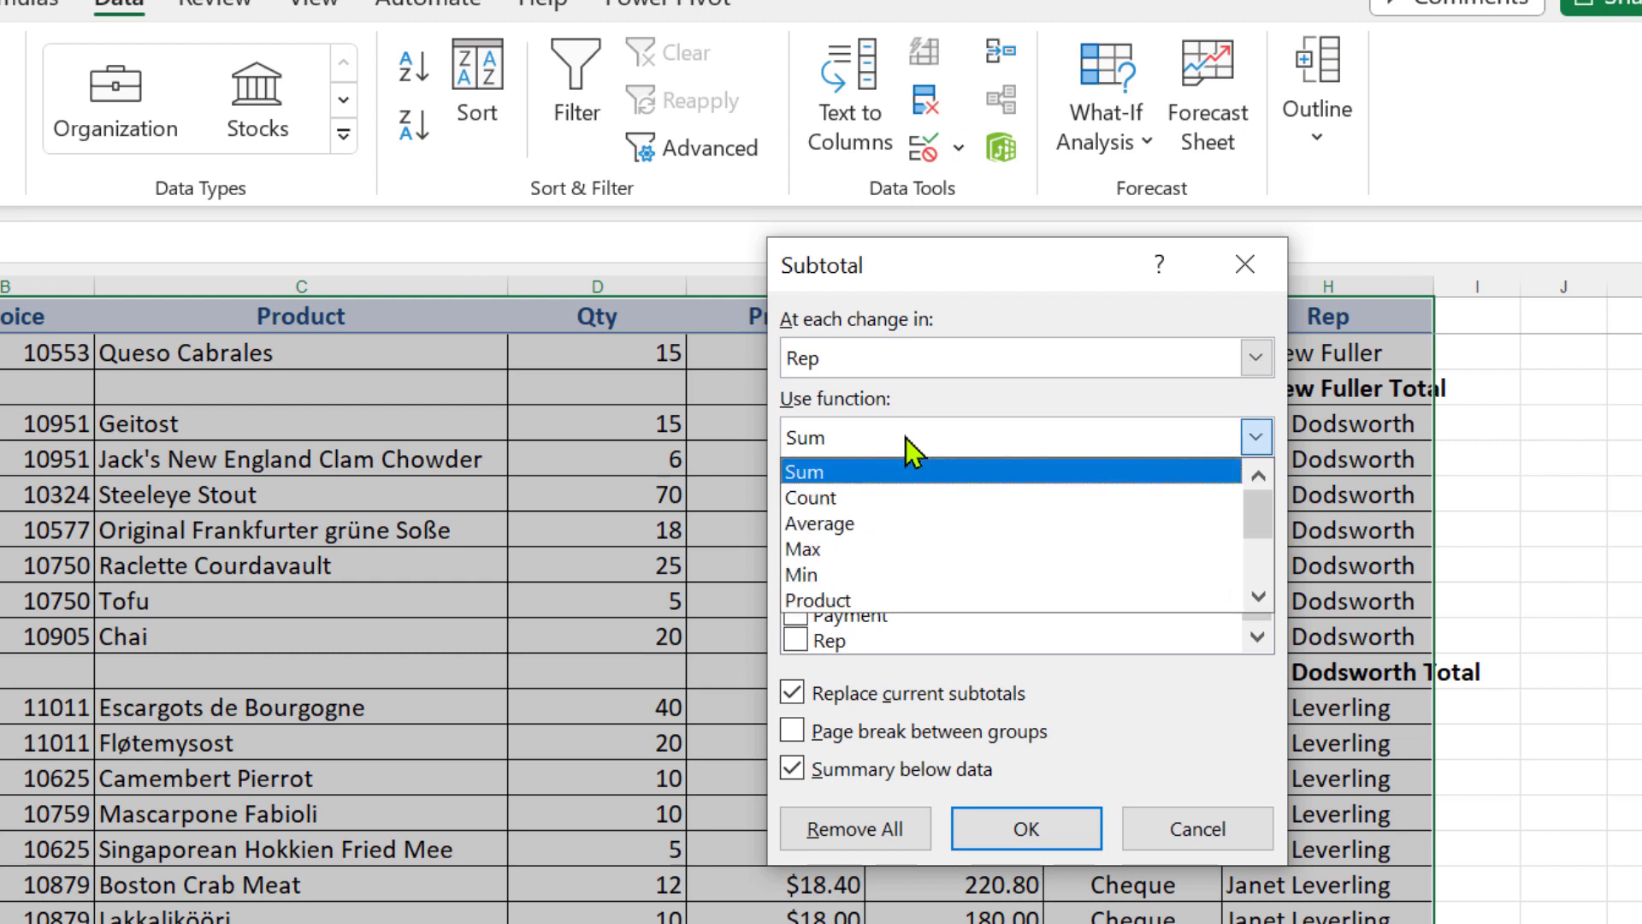
click(871, 524)
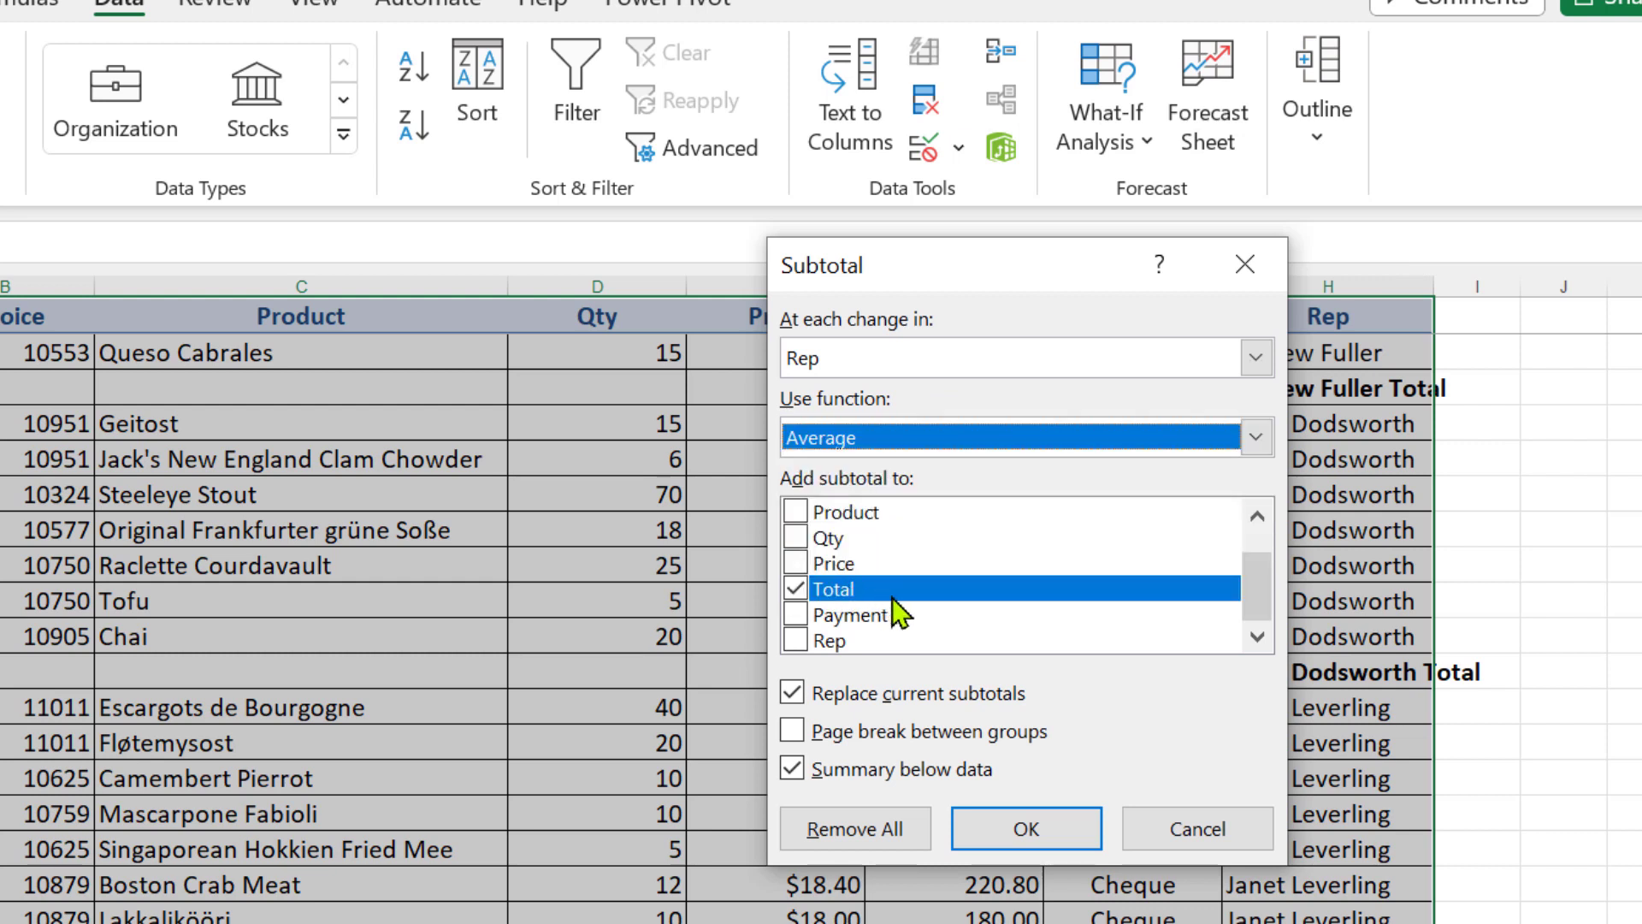
click(794, 697)
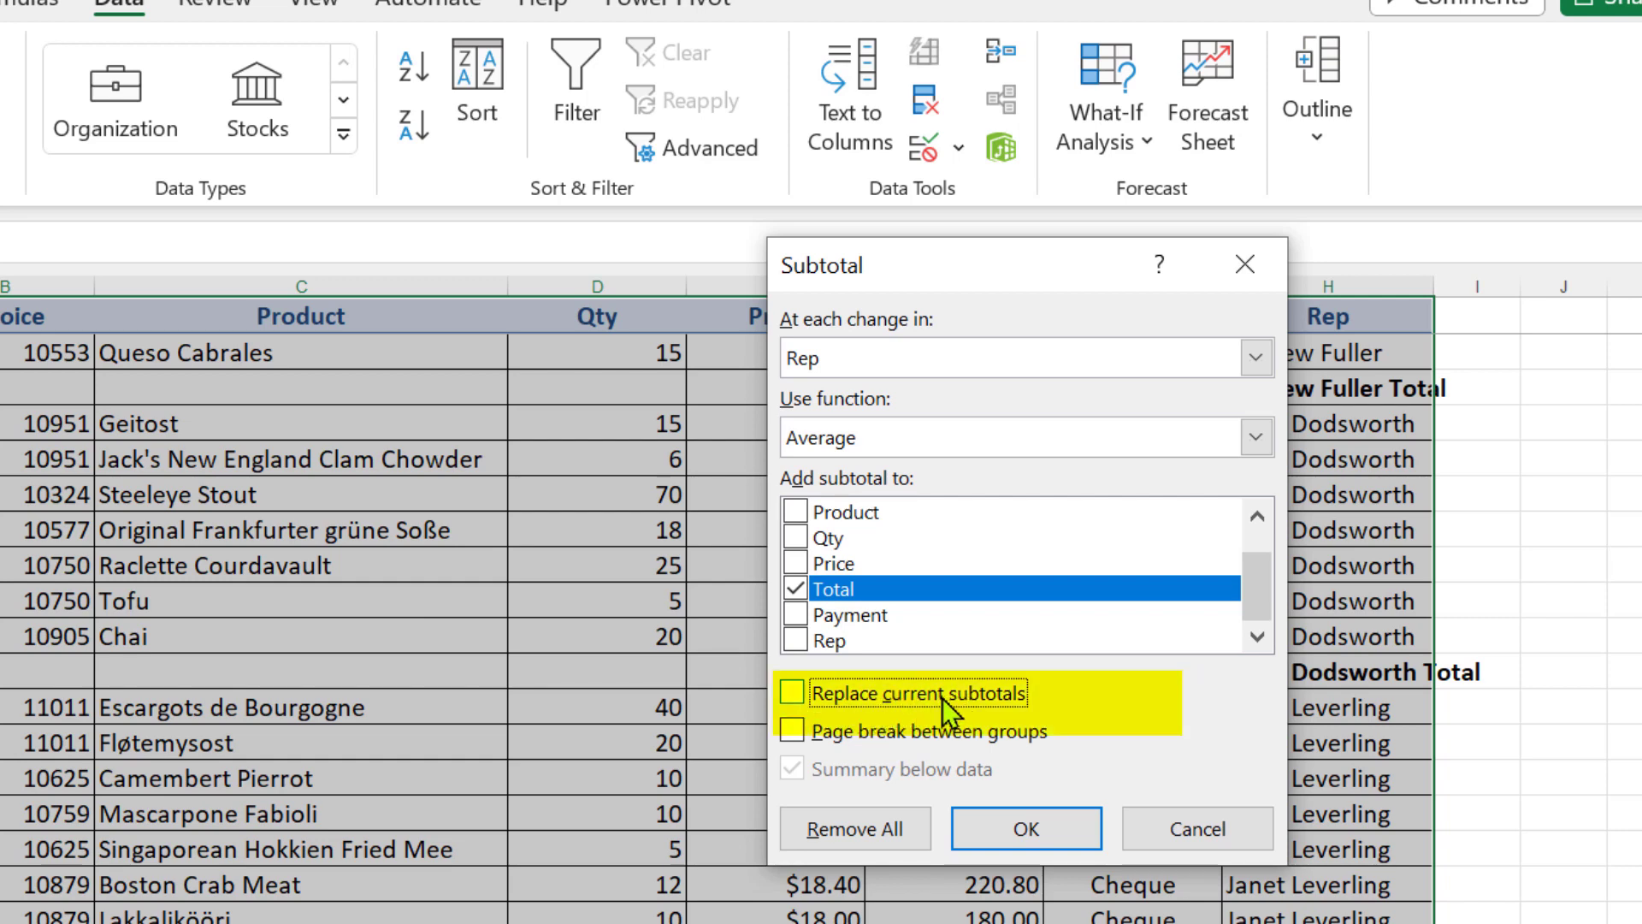
click(1010, 826)
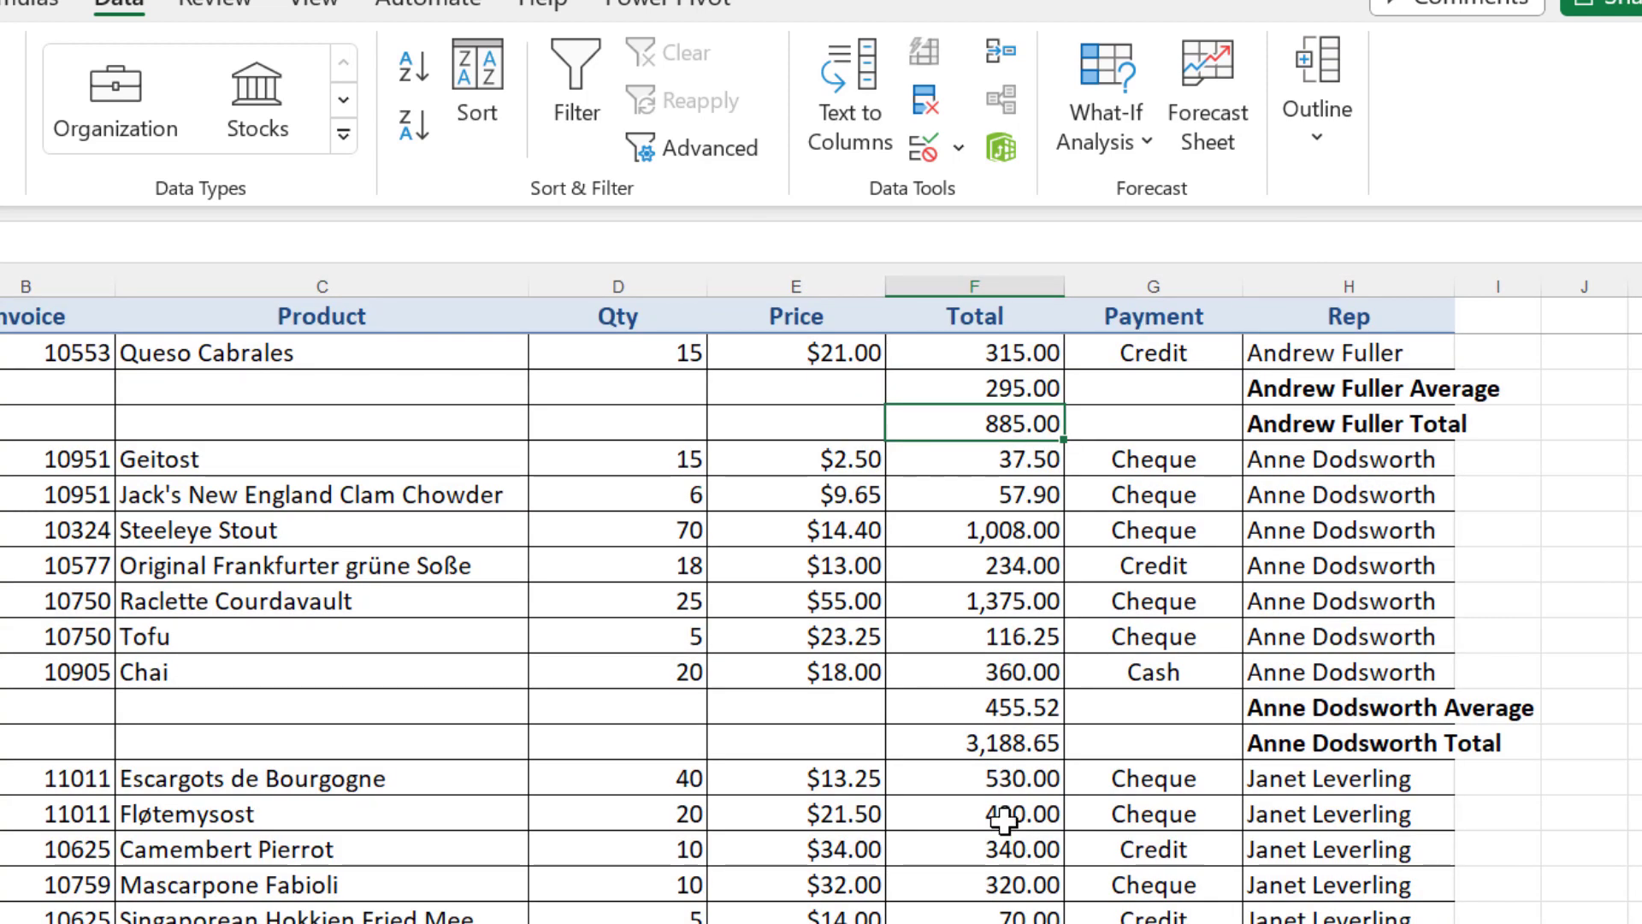
Inspect the first rep's average and total subtotals, and collapse the outline to compare the reps' summary rows
click(974, 391)
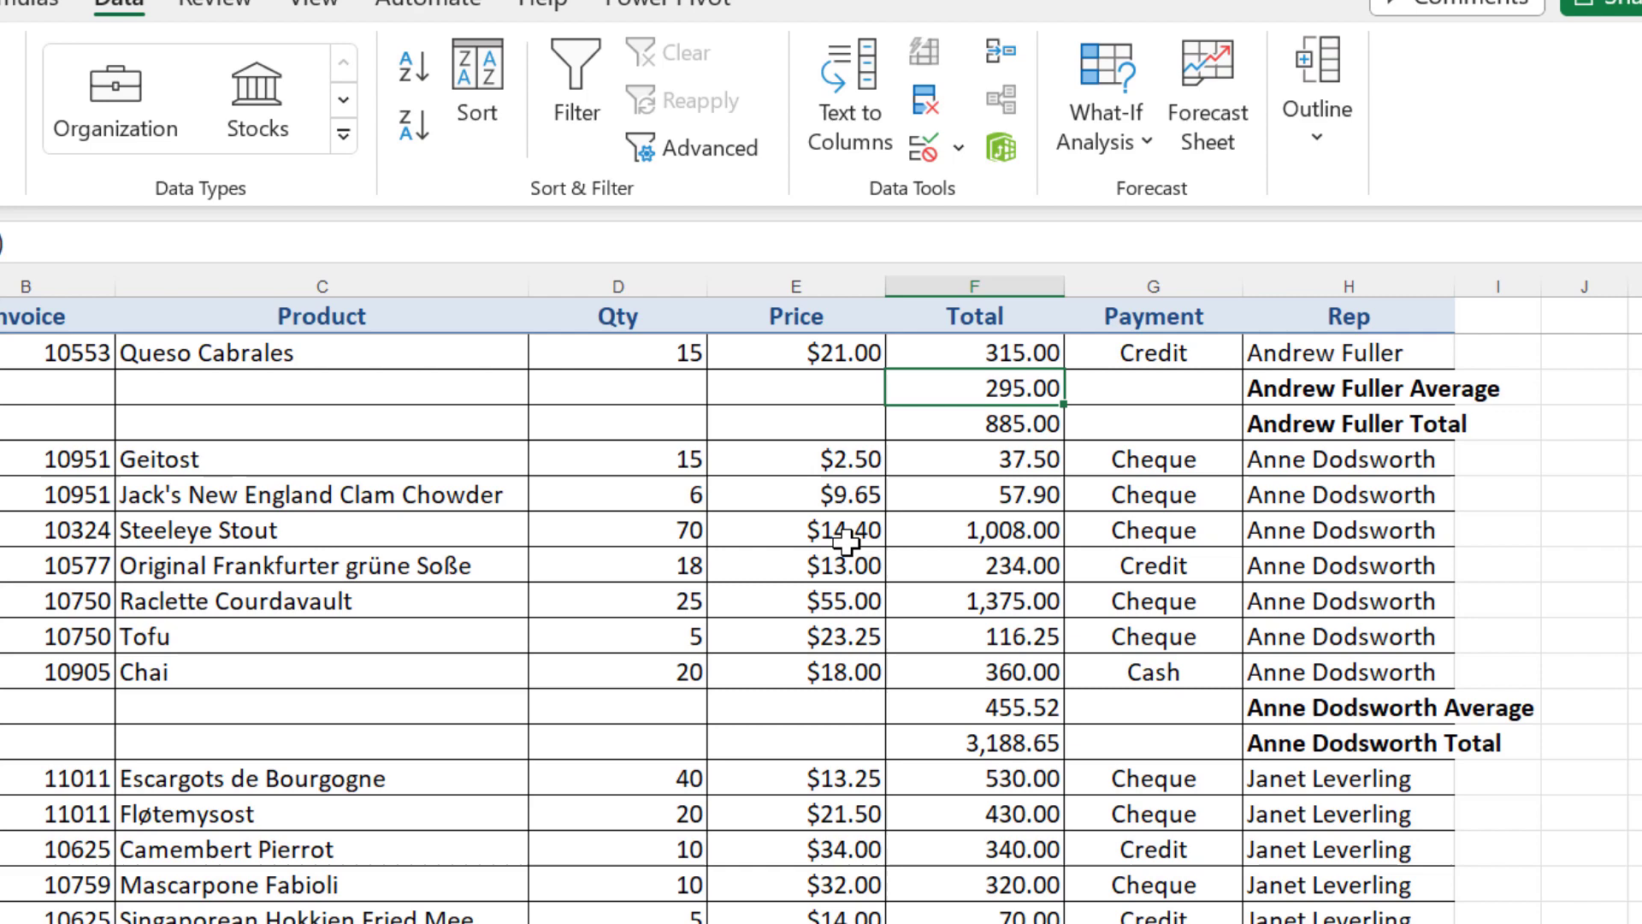
click(952, 428)
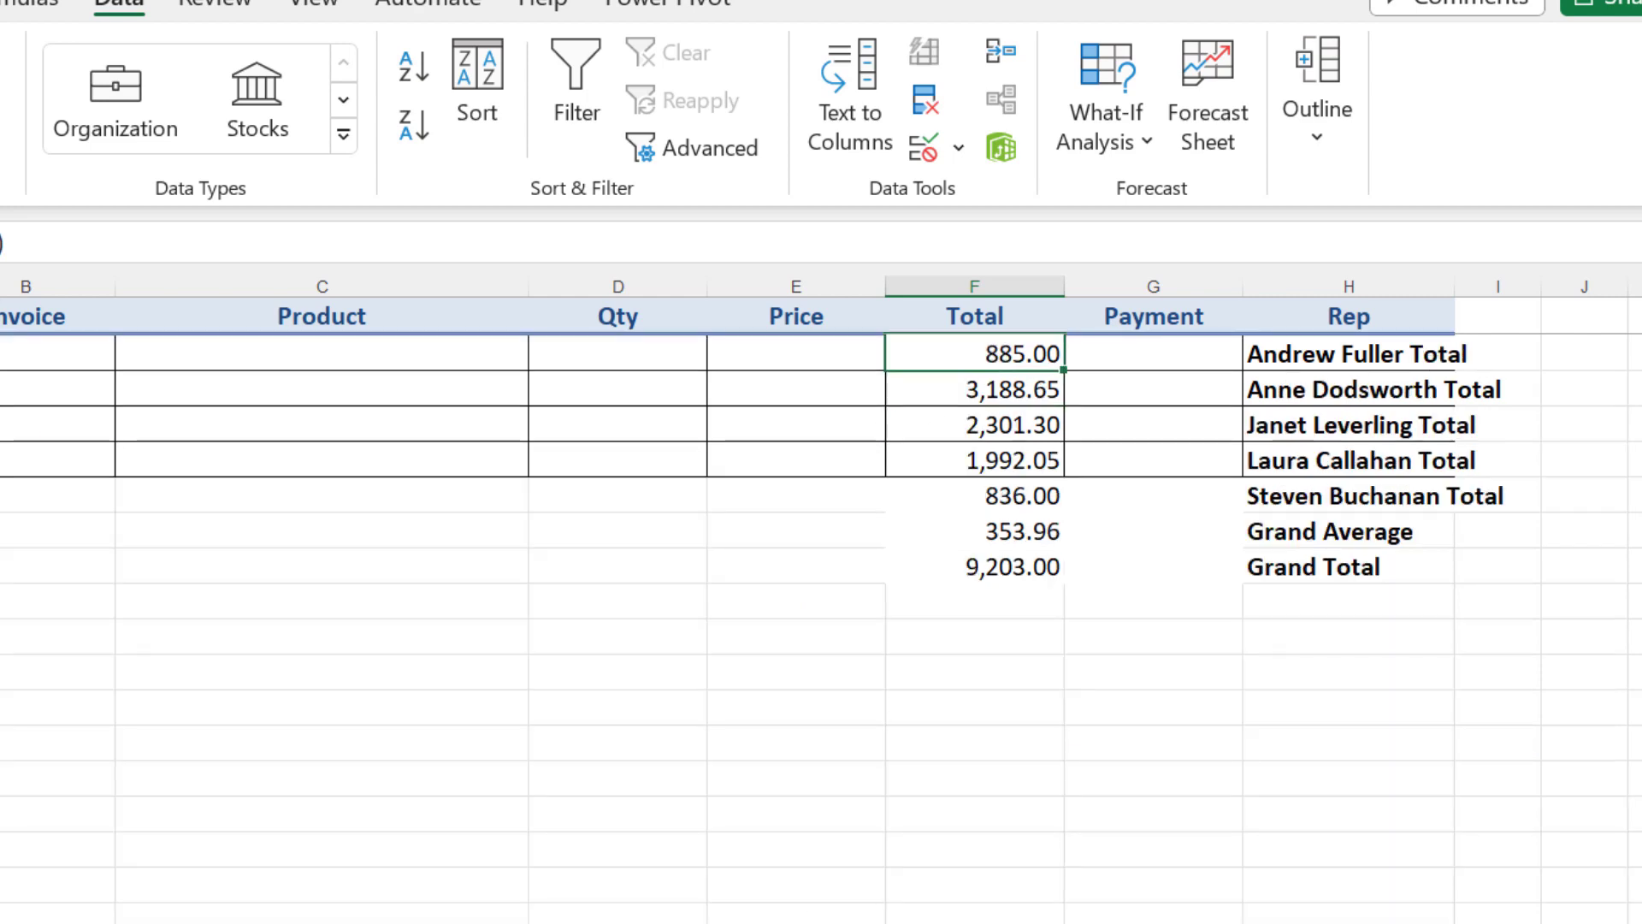
click(41, 267)
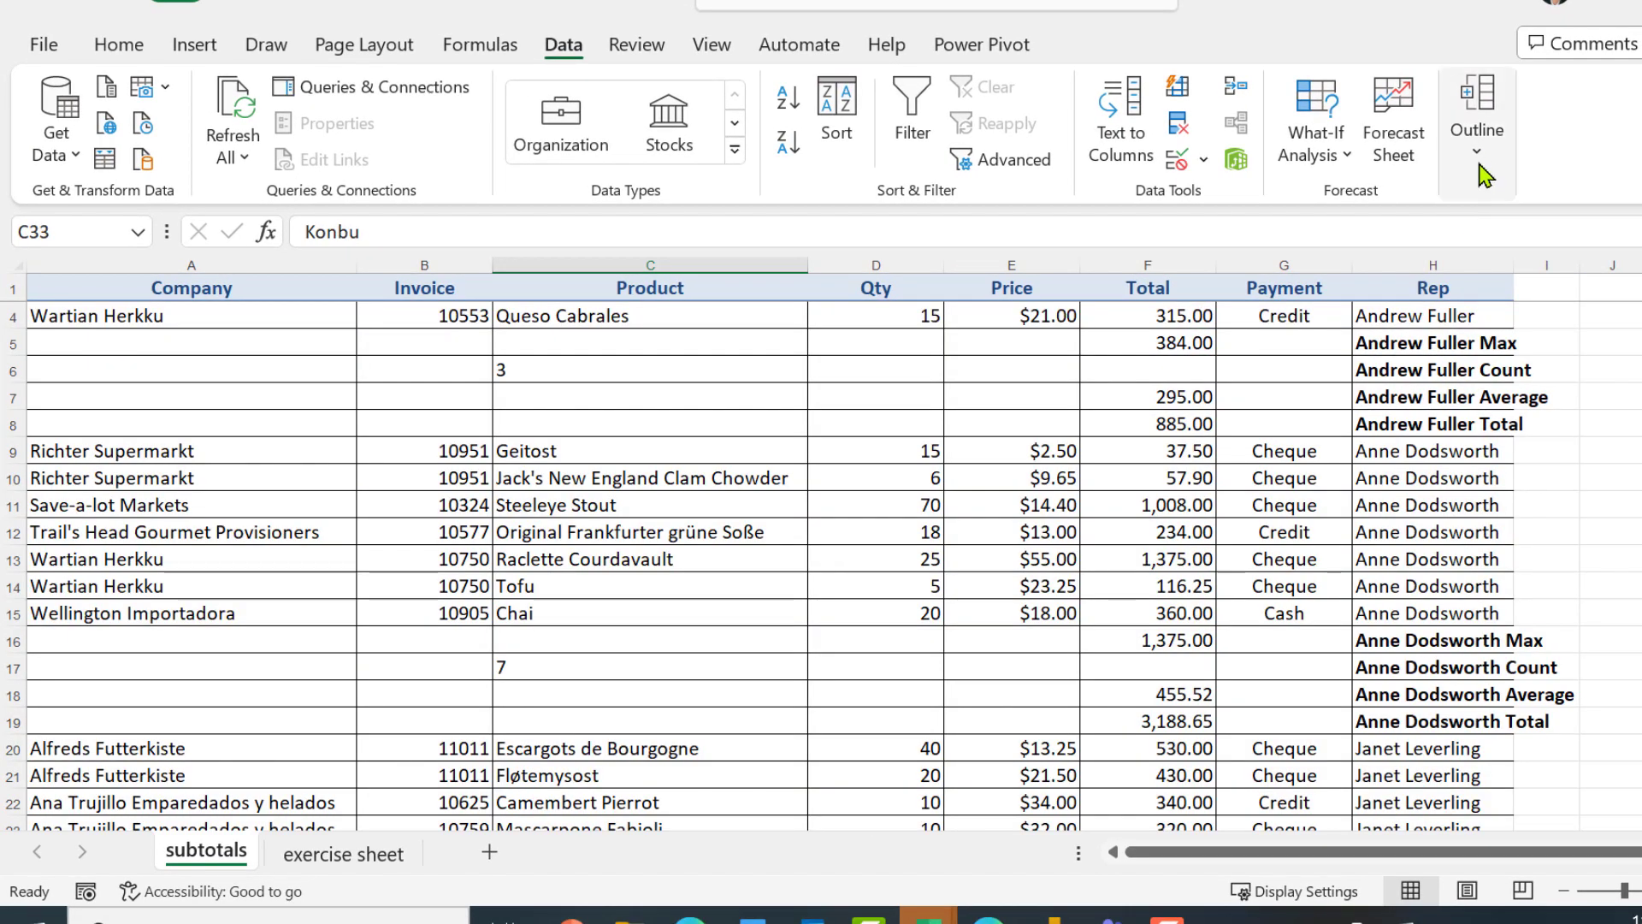
Remove all the Rep subtotals from the sales table through the Subtotal settings
click(1478, 115)
click(1601, 236)
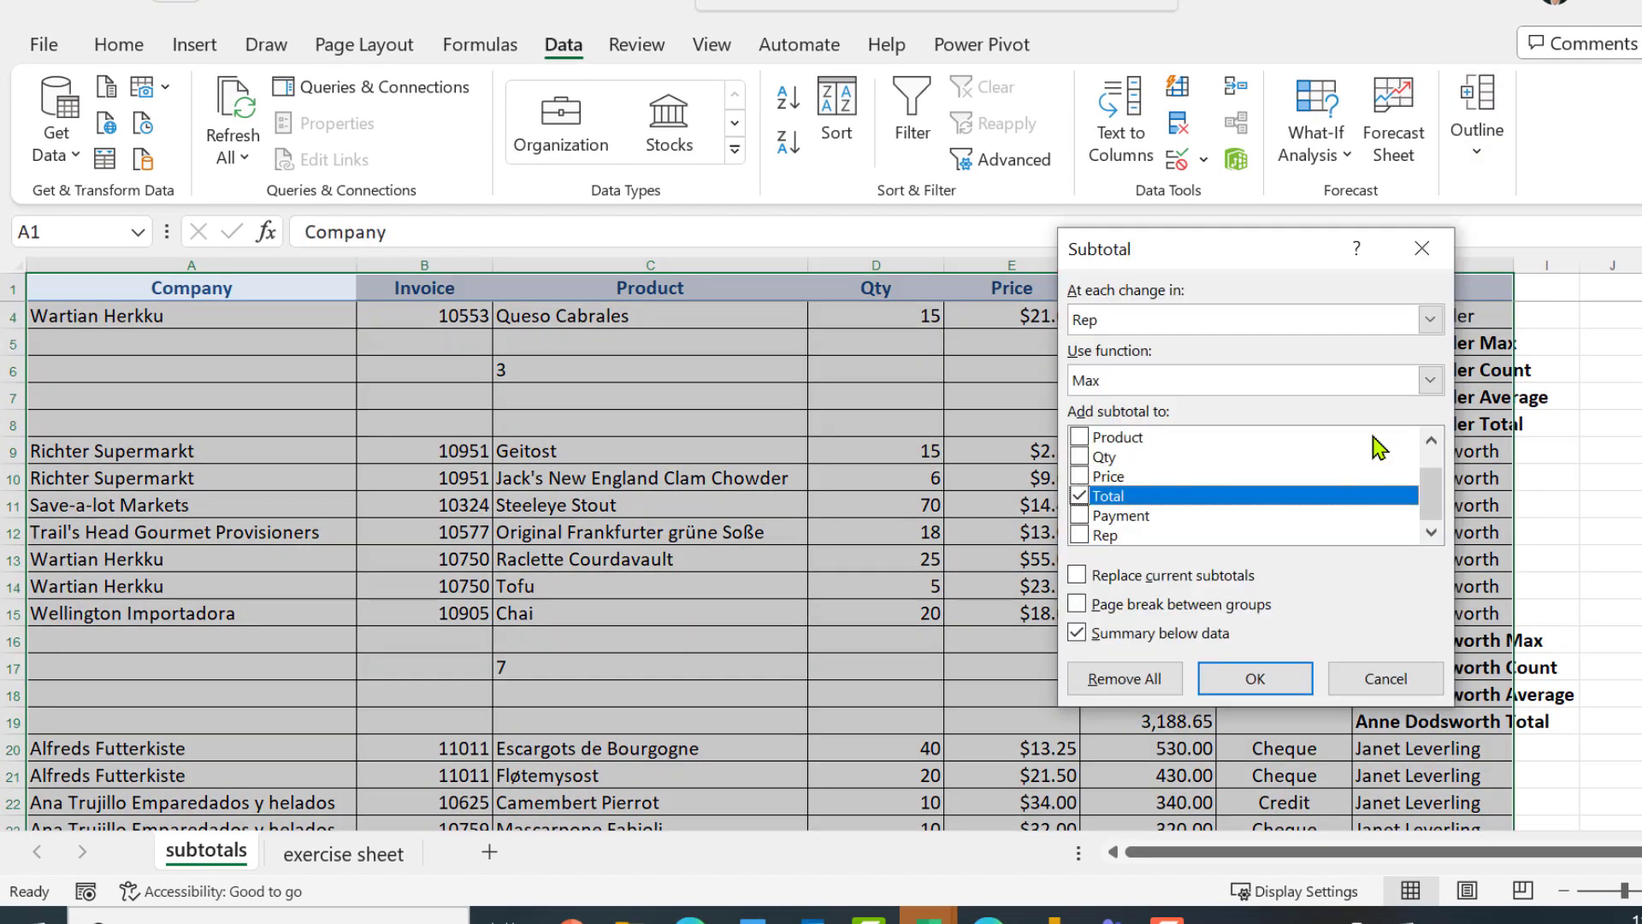
click(1140, 679)
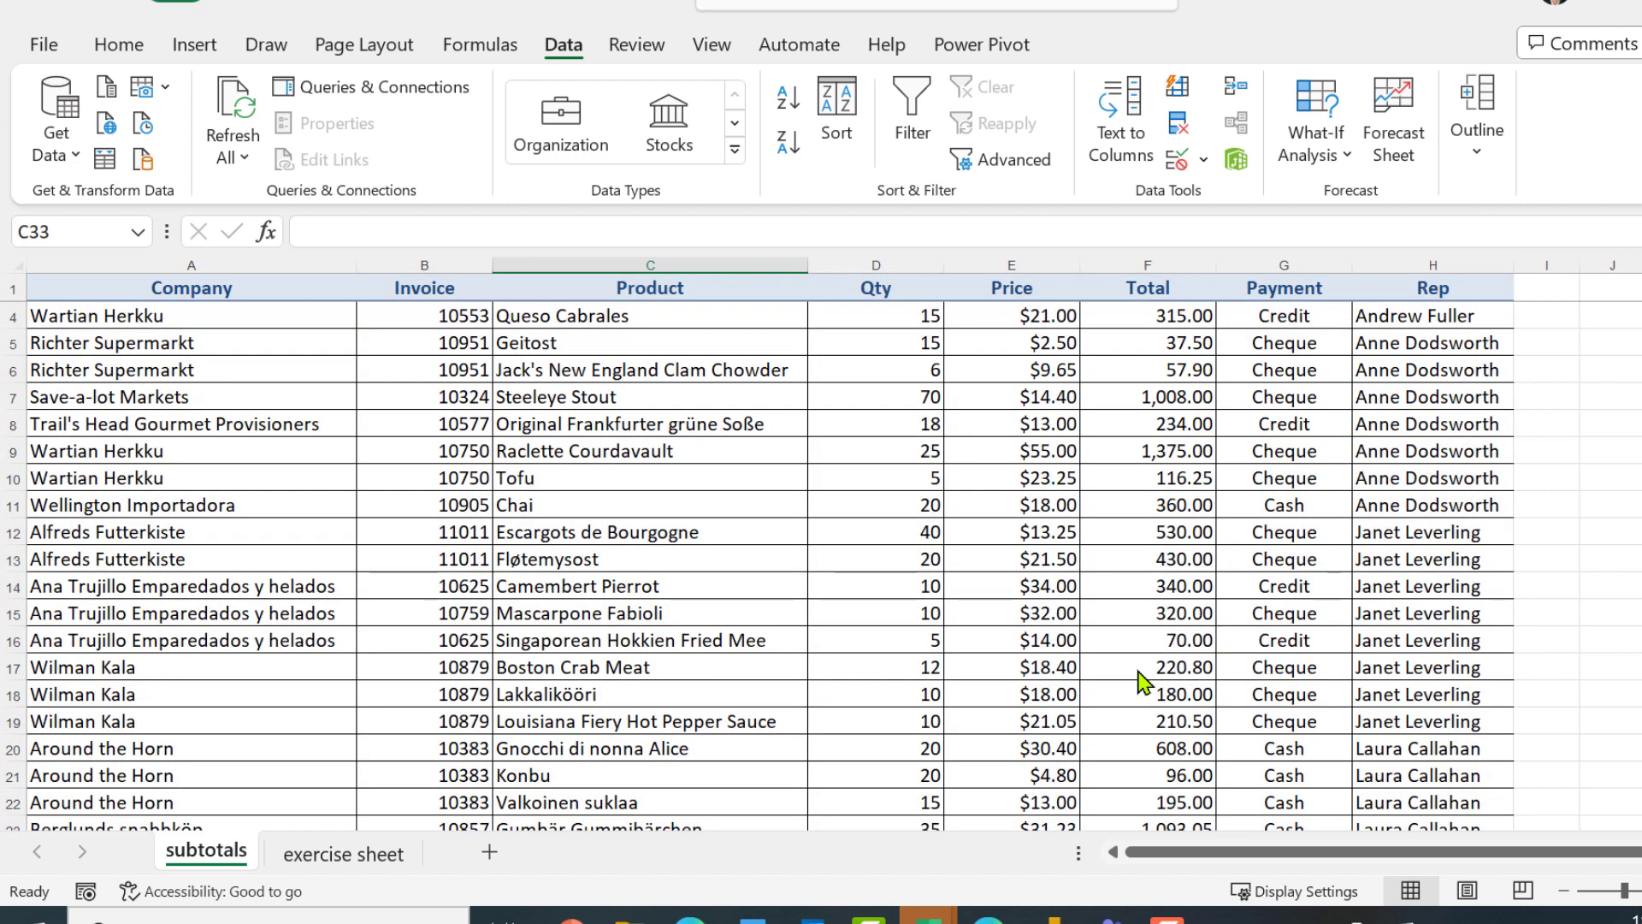
click(1405, 577)
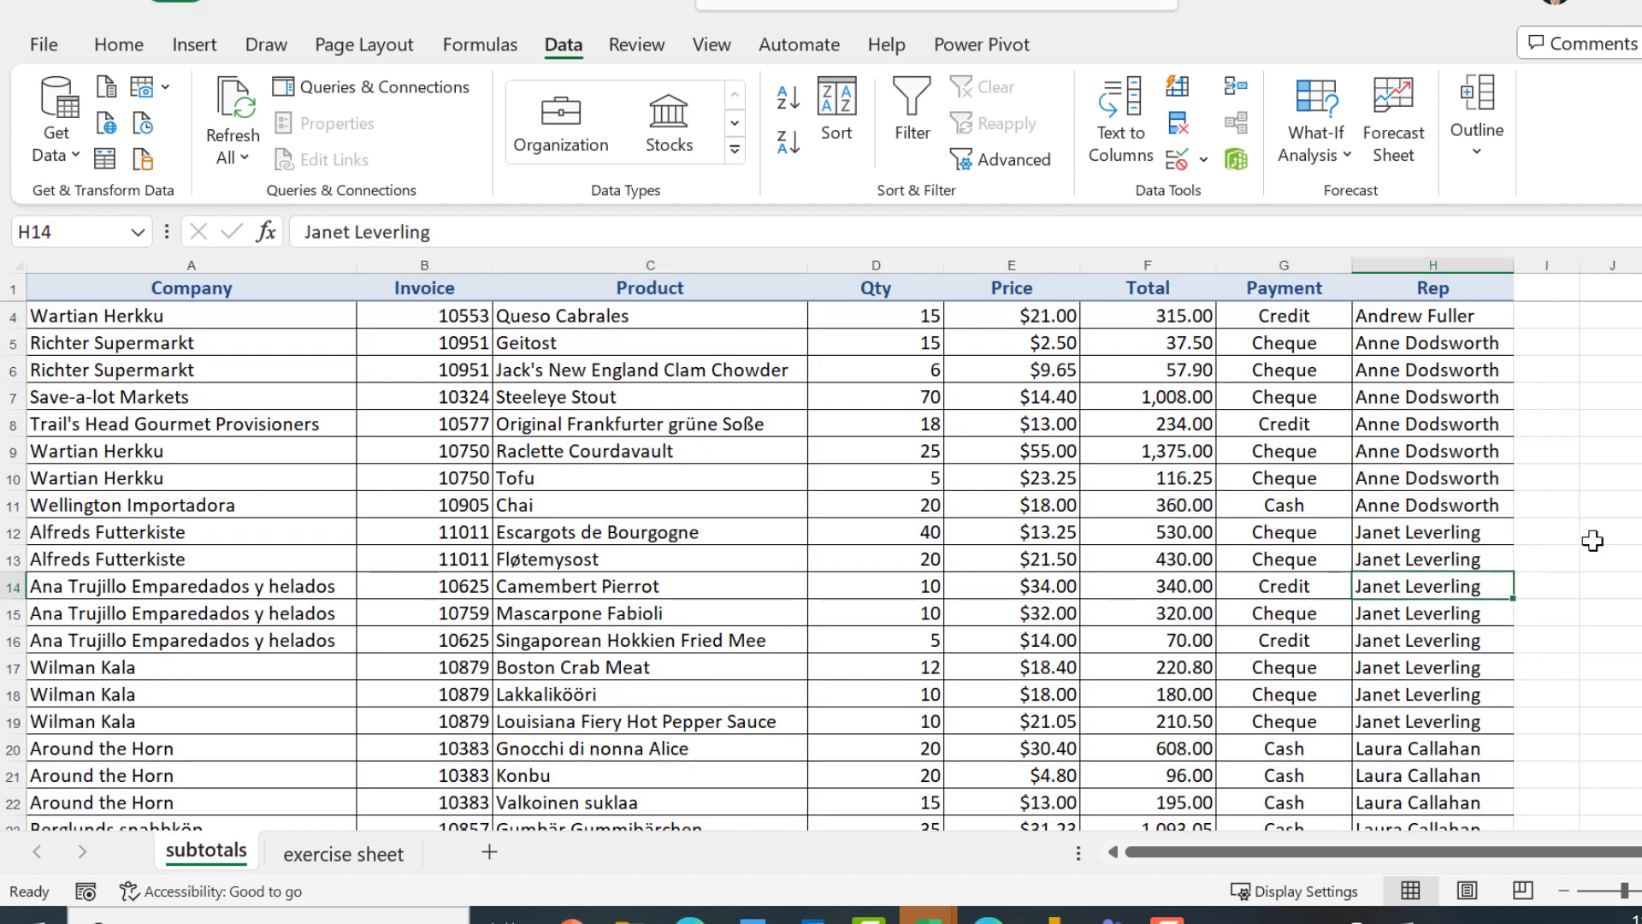